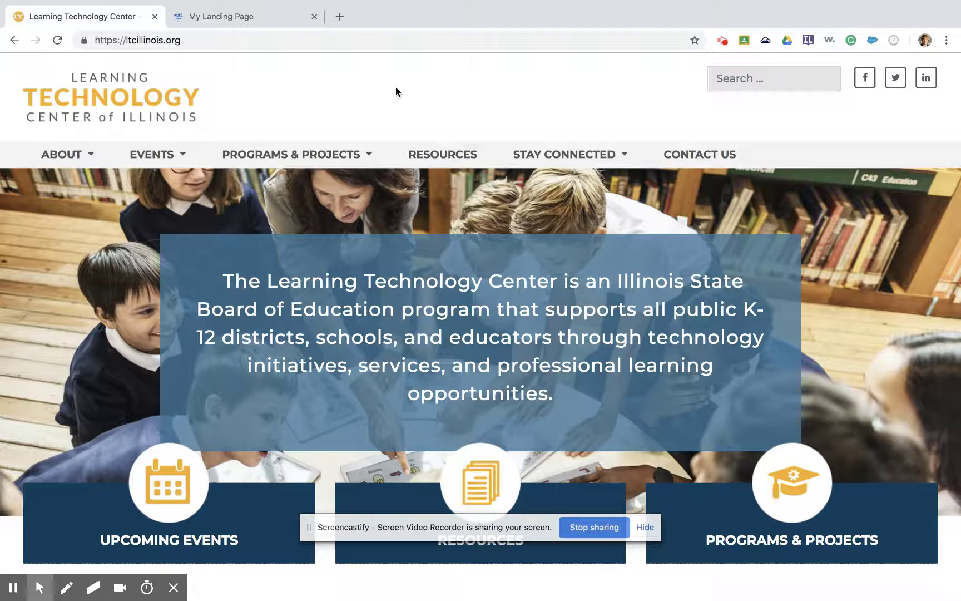
# Create a new FCC Form 470 from the USAC landing page and save it with the nickname "Hutcusd1 Form 470 FY19-20".
pyautogui.click(261, 19)
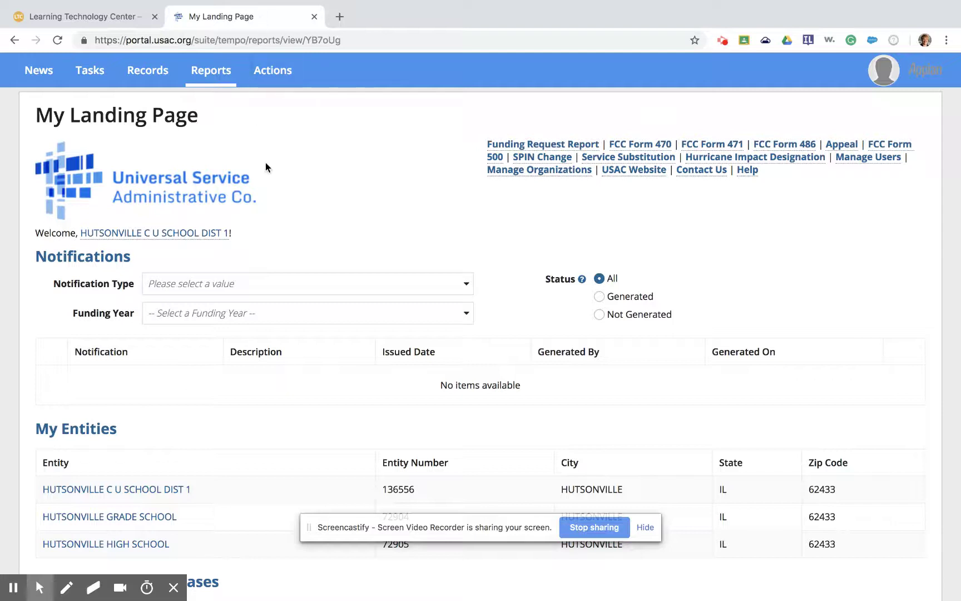
pyautogui.click(631, 147)
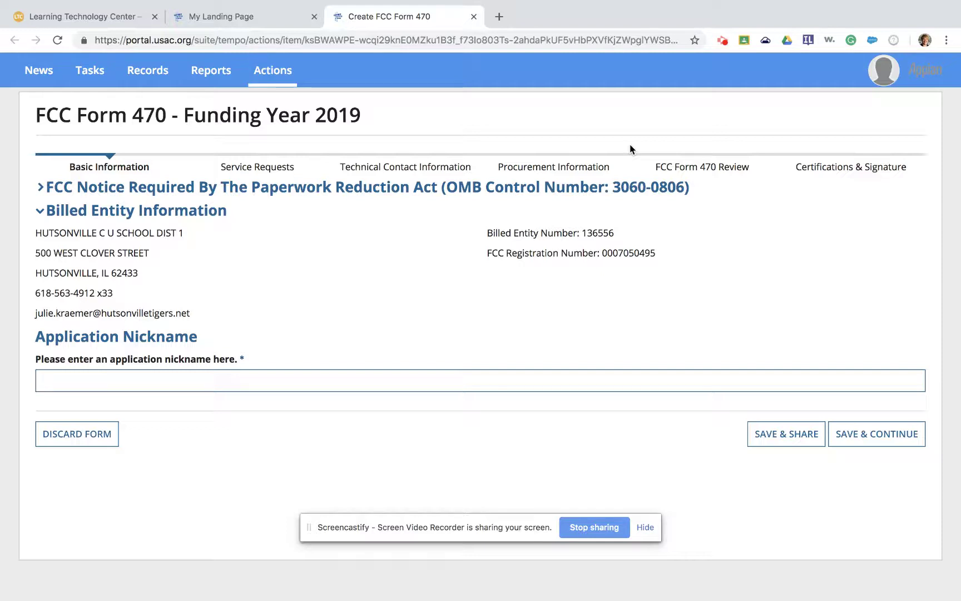
pyautogui.write('Hutcusd1')
pyautogui.write('Form 470 ')
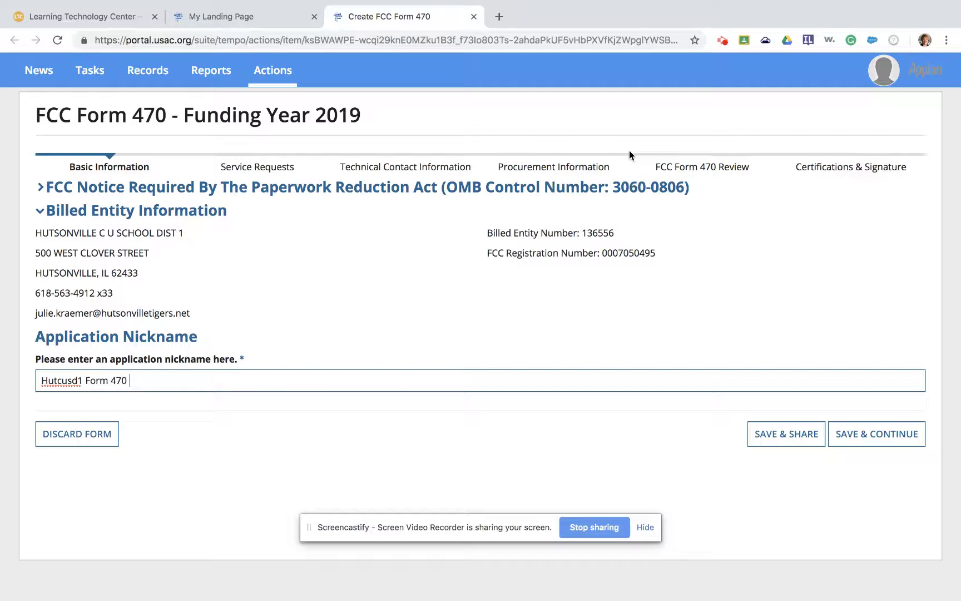
pyautogui.write('FY19-20')
pyautogui.click(855, 441)
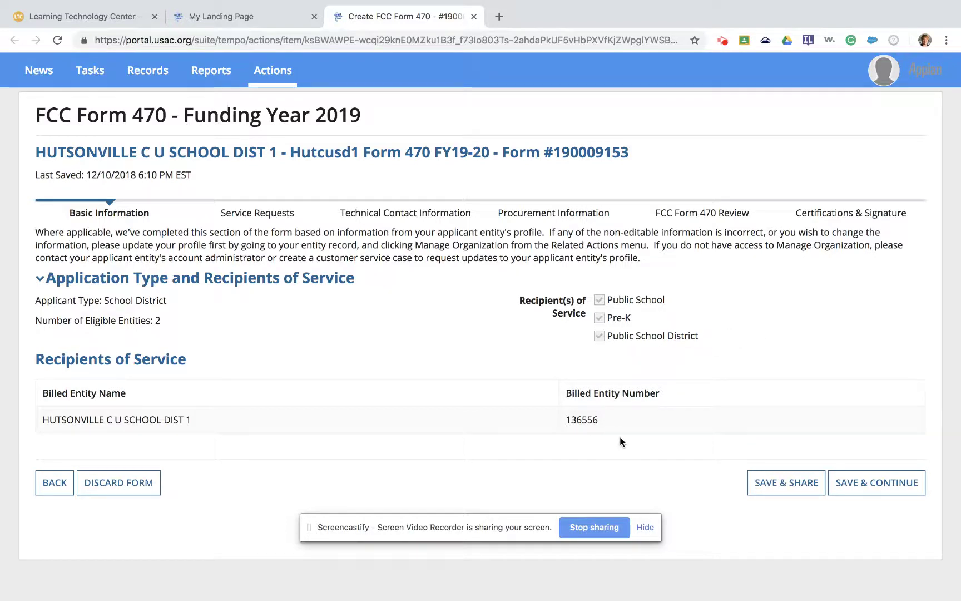
# Accept the recipients of service, answer Yes to being the main contact person, and continue to the service requests.
pyautogui.click(888, 487)
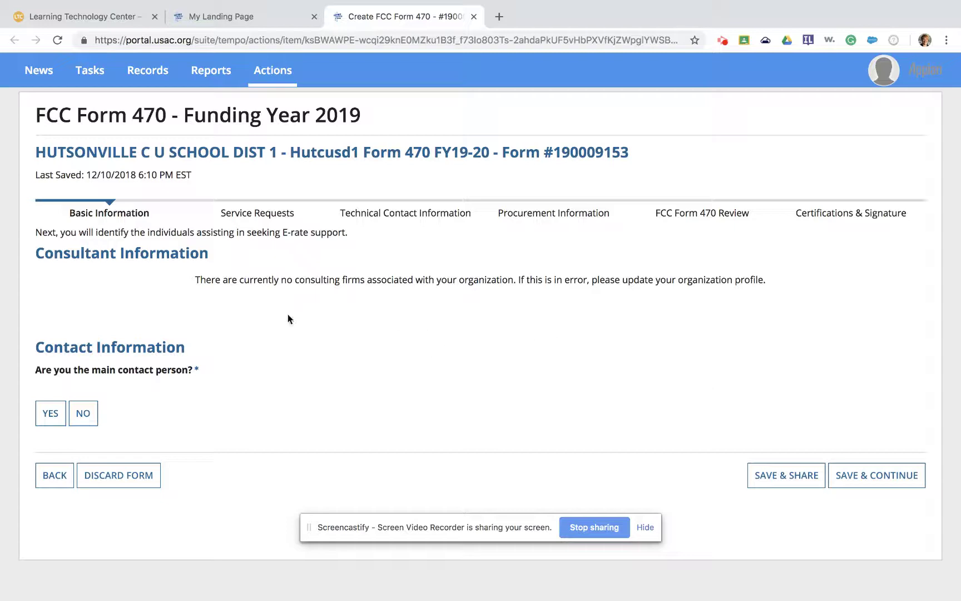
pyautogui.click(52, 418)
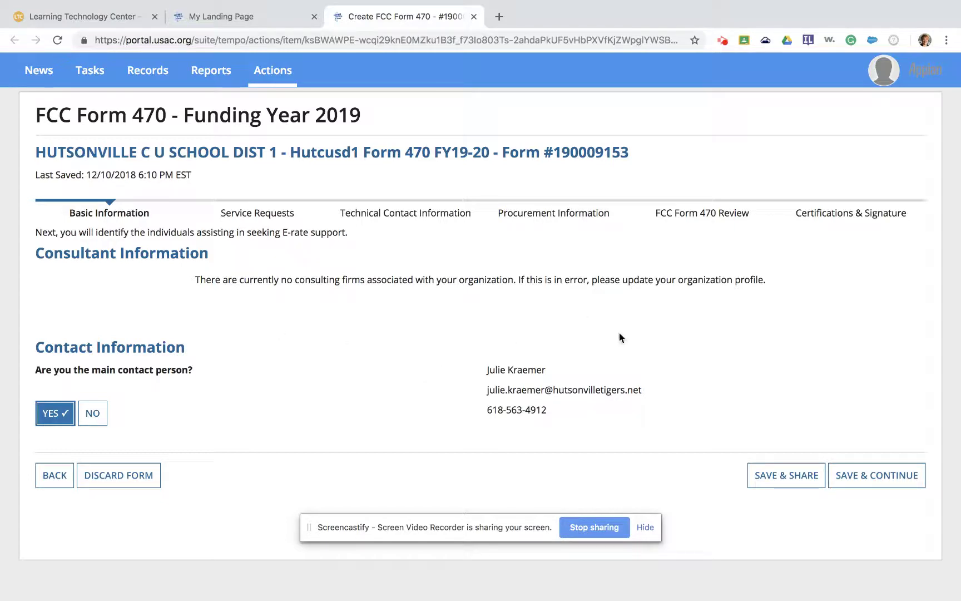
pyautogui.click(875, 478)
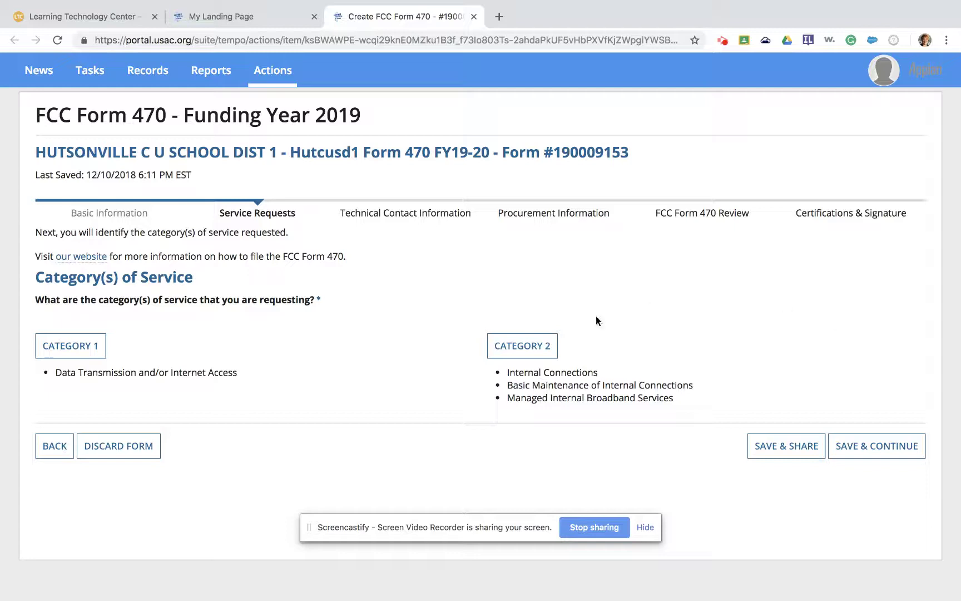
# Request both Category 1 and Category 2 services, saving the selection and continuing.
pyautogui.click(76, 350)
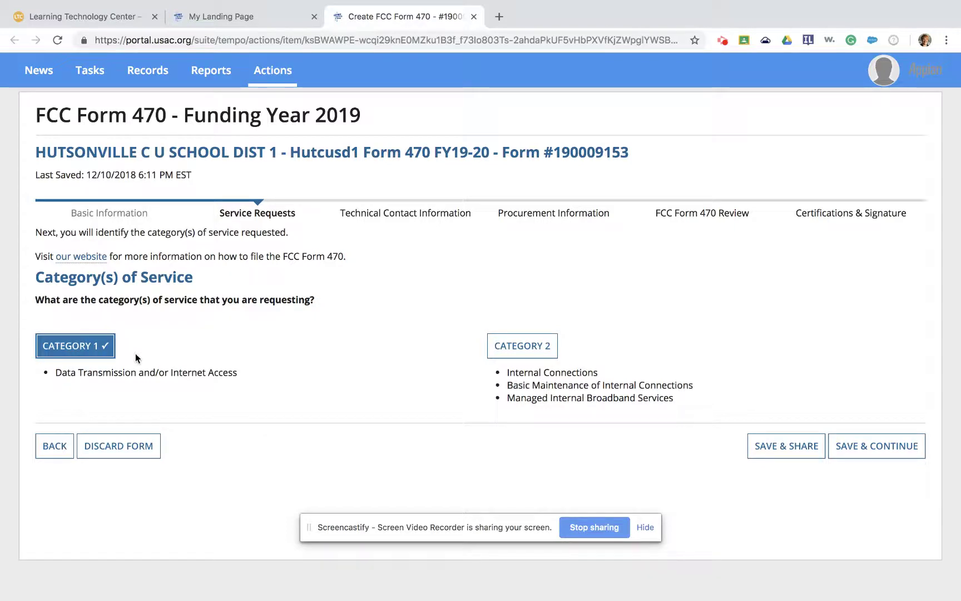
pyautogui.click(526, 346)
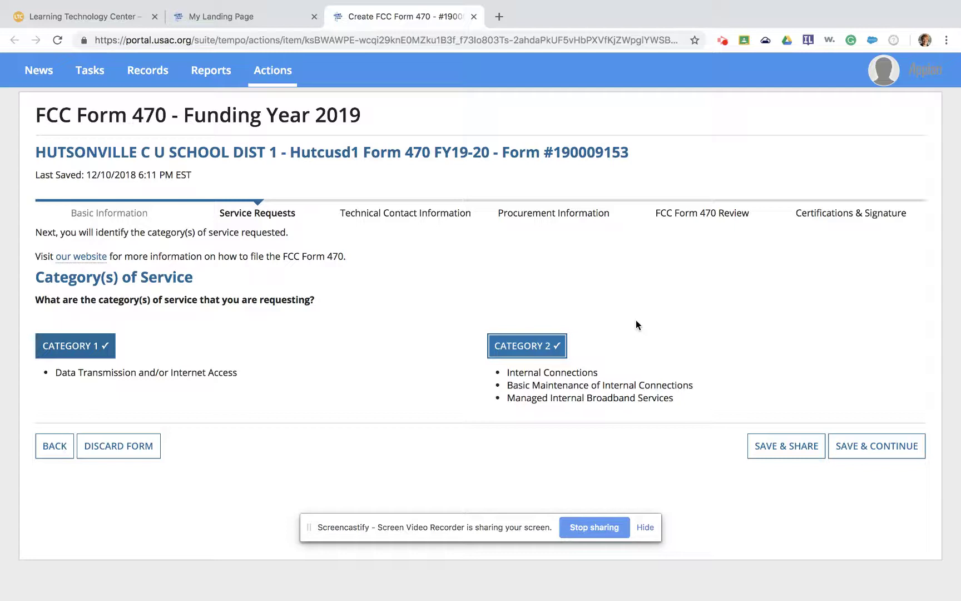
pyautogui.click(894, 449)
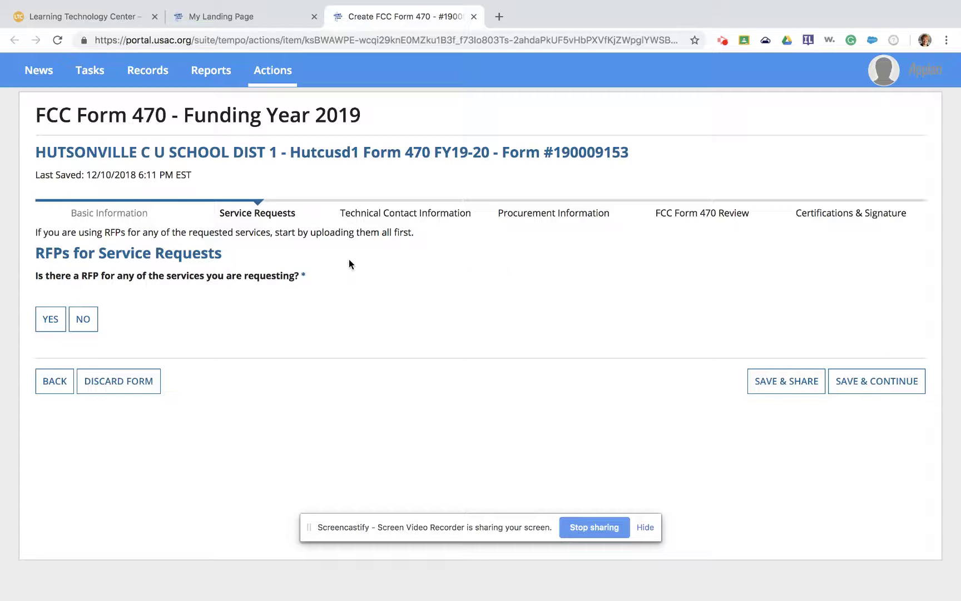
# Answer No to having an RFP for the requested services, then save and continue.
pyautogui.click(51, 319)
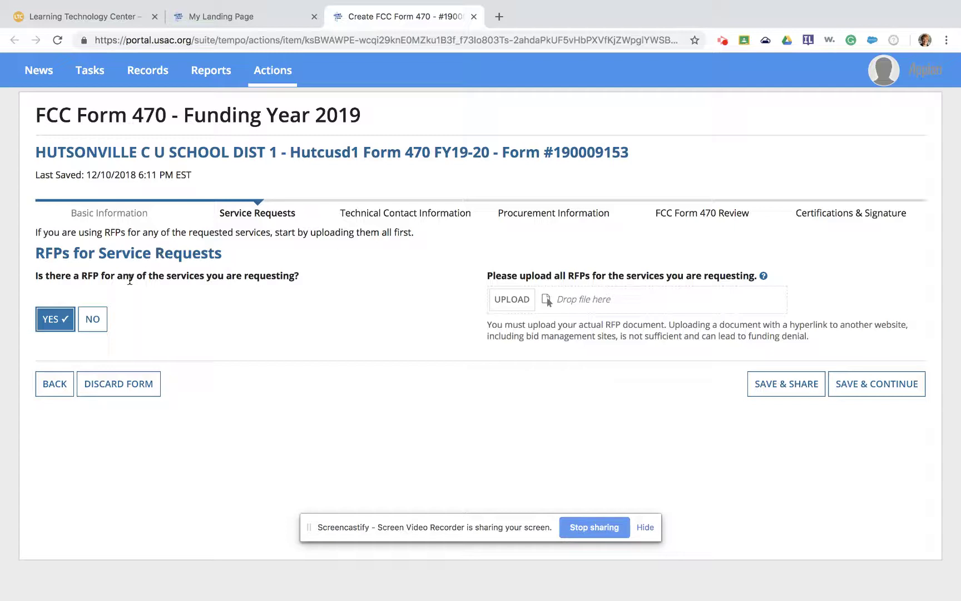
pyautogui.click(101, 318)
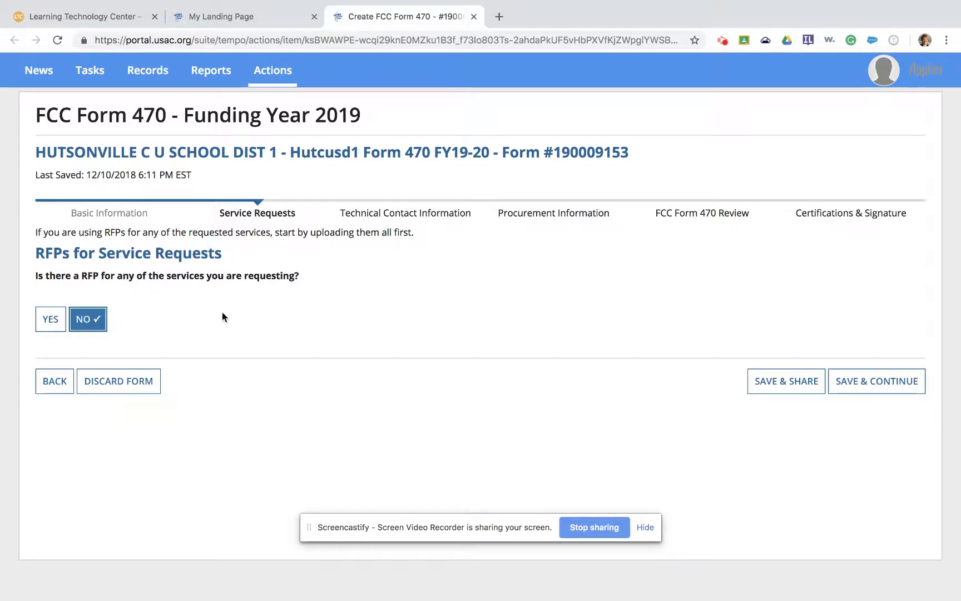
pyautogui.click(883, 387)
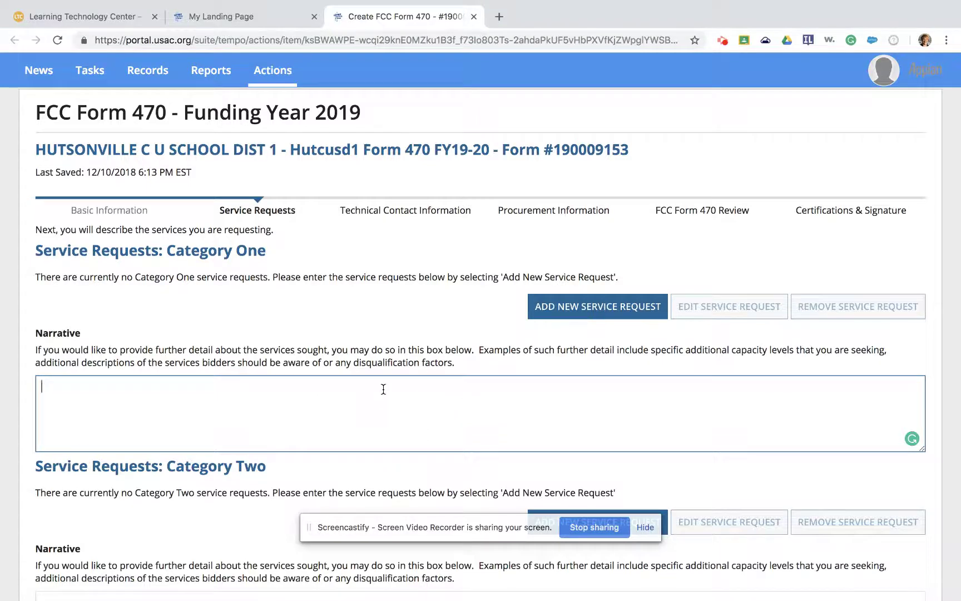
# Start a new Category One service request with the function "Leased Lit Fiber (with or without Internet Access)".
pyautogui.scroll(-5, 384, 389)
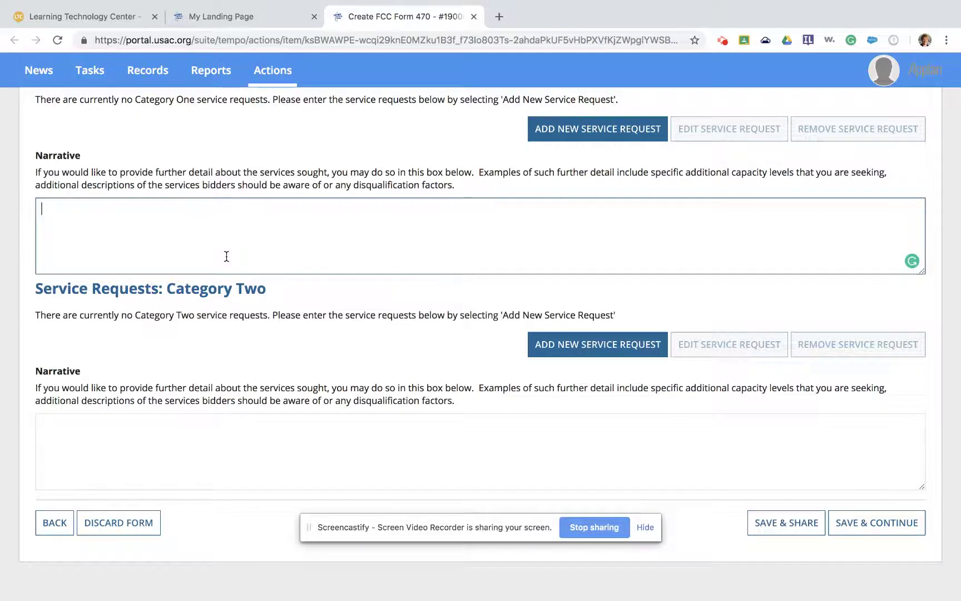
pyautogui.scroll(3, 225, 255)
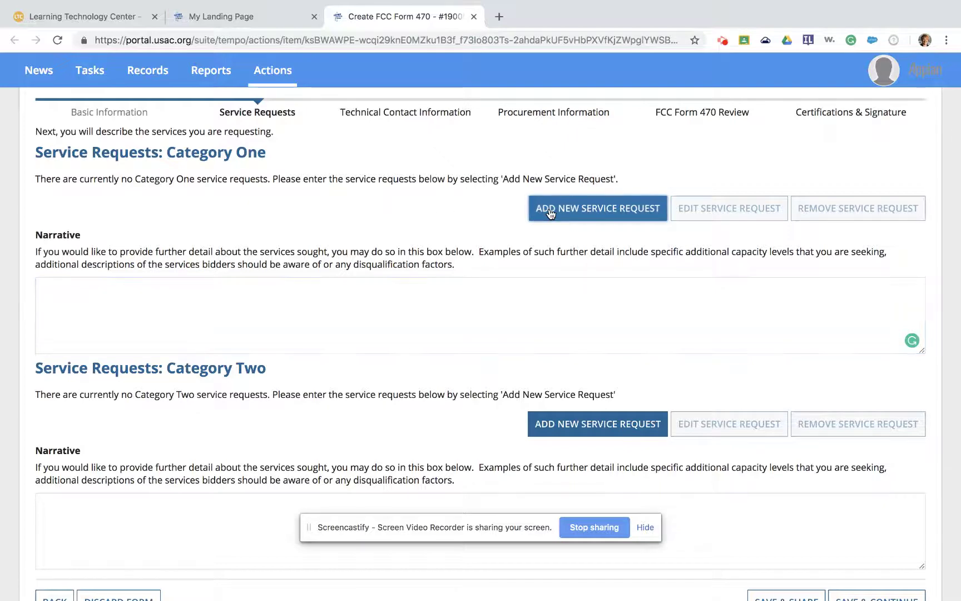
pyautogui.click(548, 211)
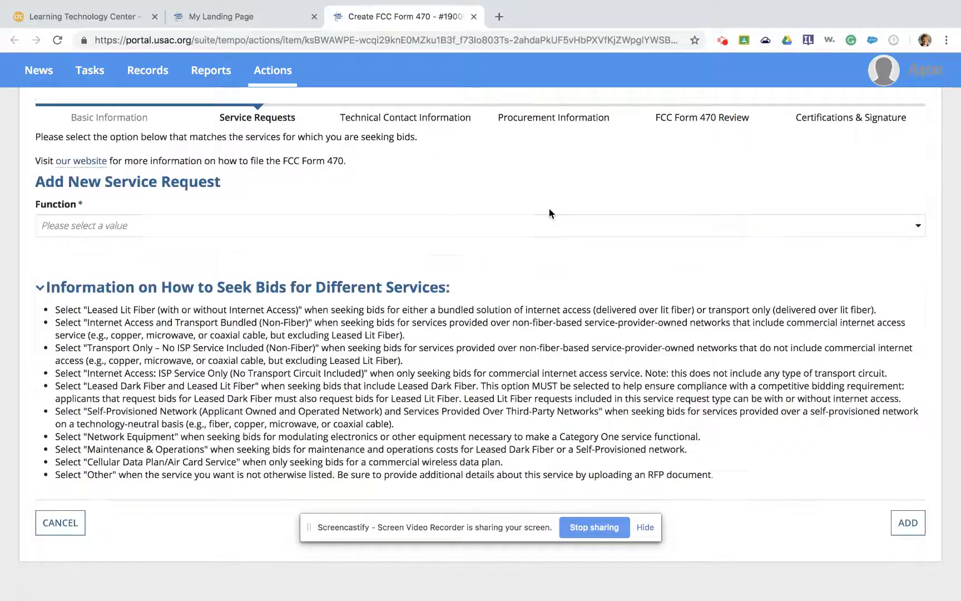
pyautogui.click(461, 225)
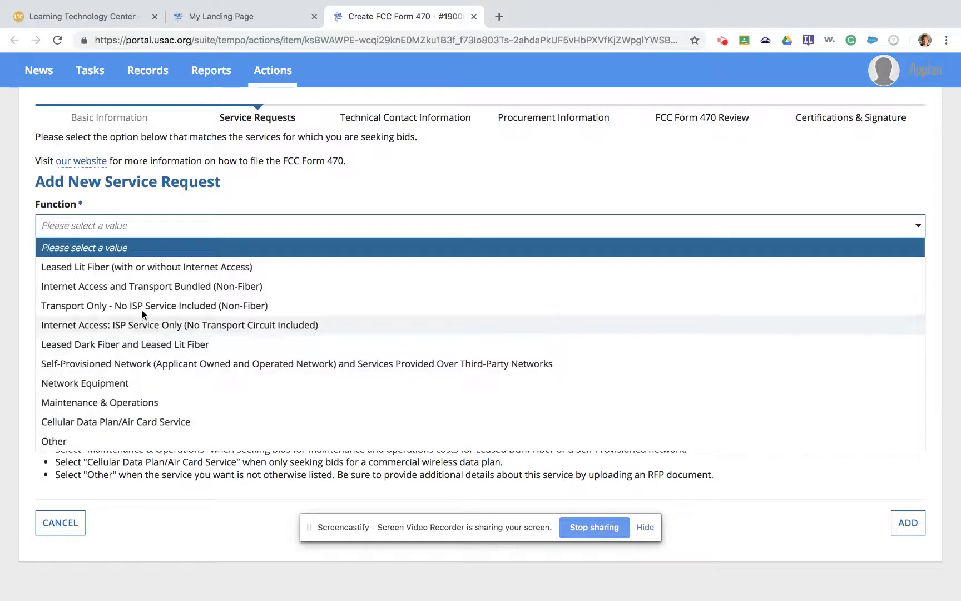
pyautogui.click(150, 268)
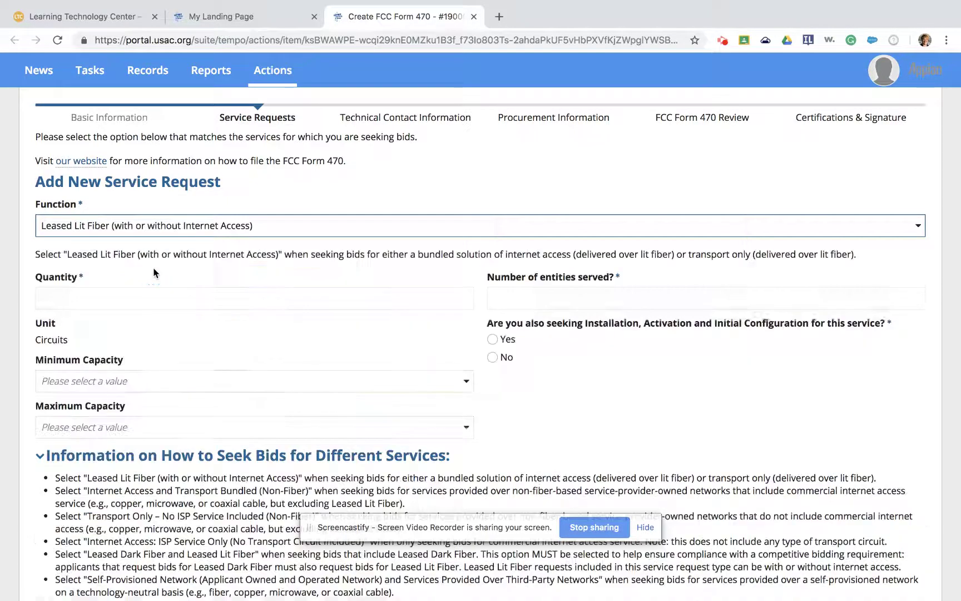
# Set the leased lit fiber request's quantity to 1 circuit and the number of entities served to 2.
pyautogui.click(270, 308)
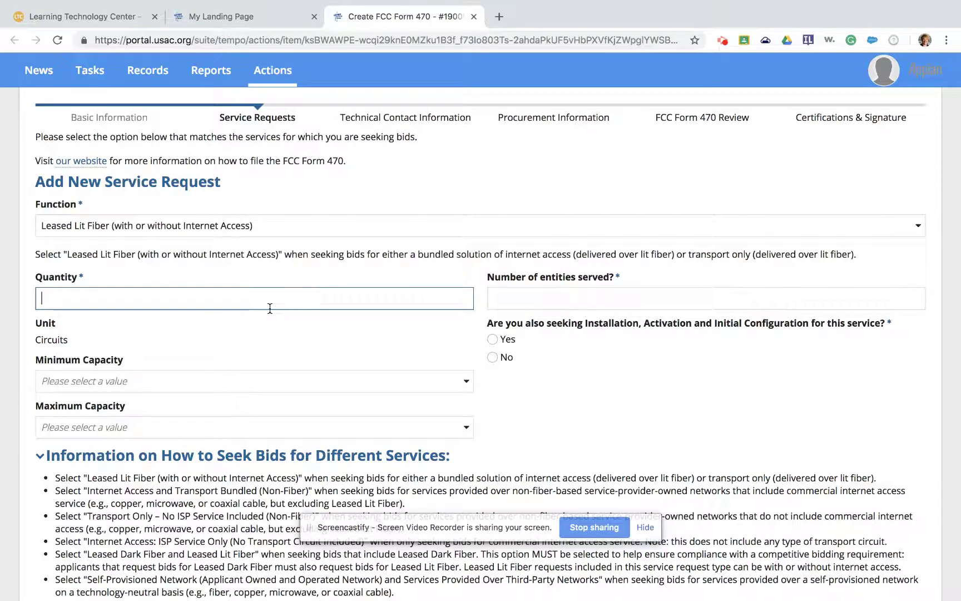
pyautogui.write('1')
pyautogui.click(527, 299)
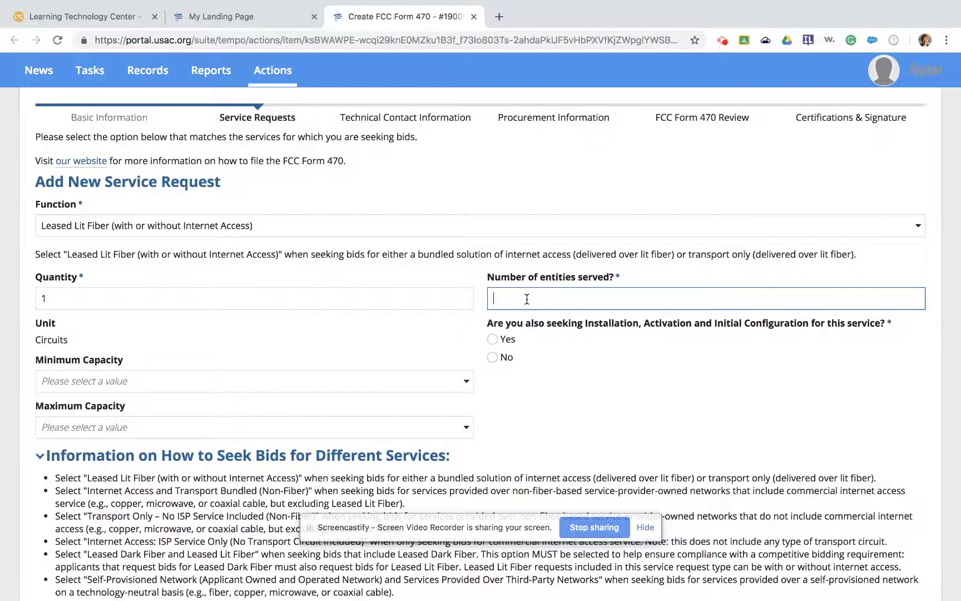
pyautogui.write('2')
# Set the leased lit fiber request's minimum capacity to 200 Mbps and its maximum capacity to 1 Gbps.
pyautogui.click(330, 380)
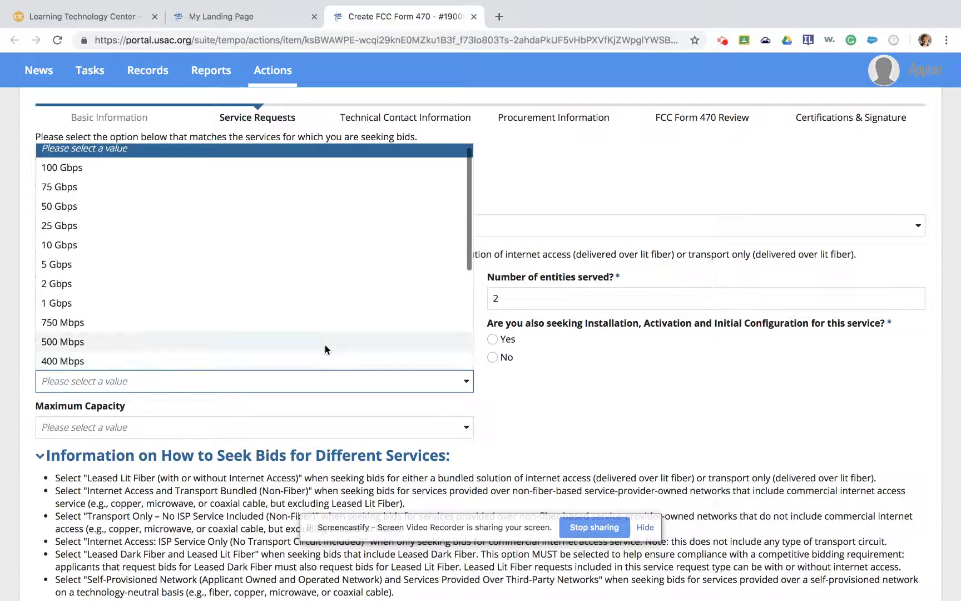
pyautogui.scroll(-3, 326, 349)
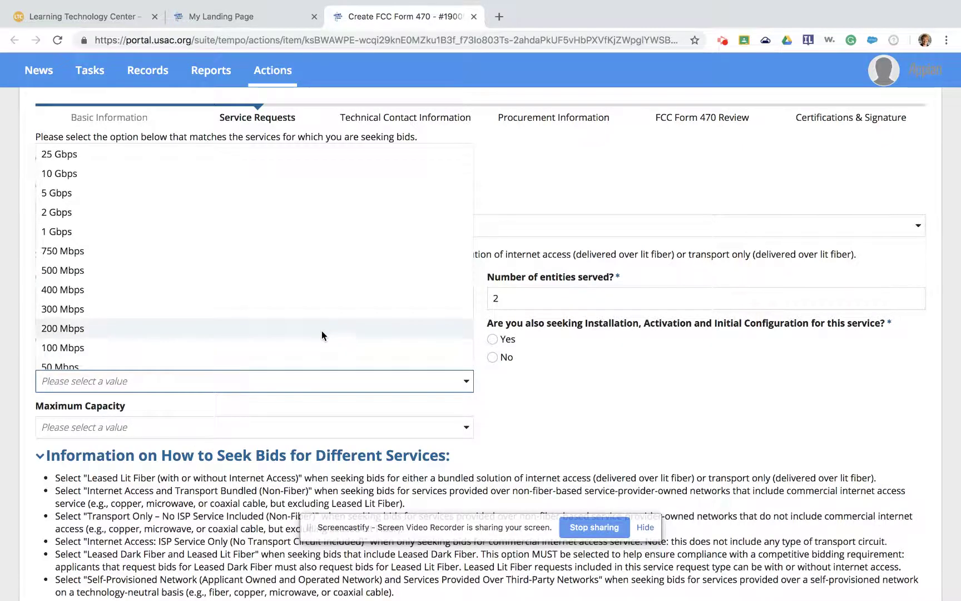
pyautogui.click(321, 332)
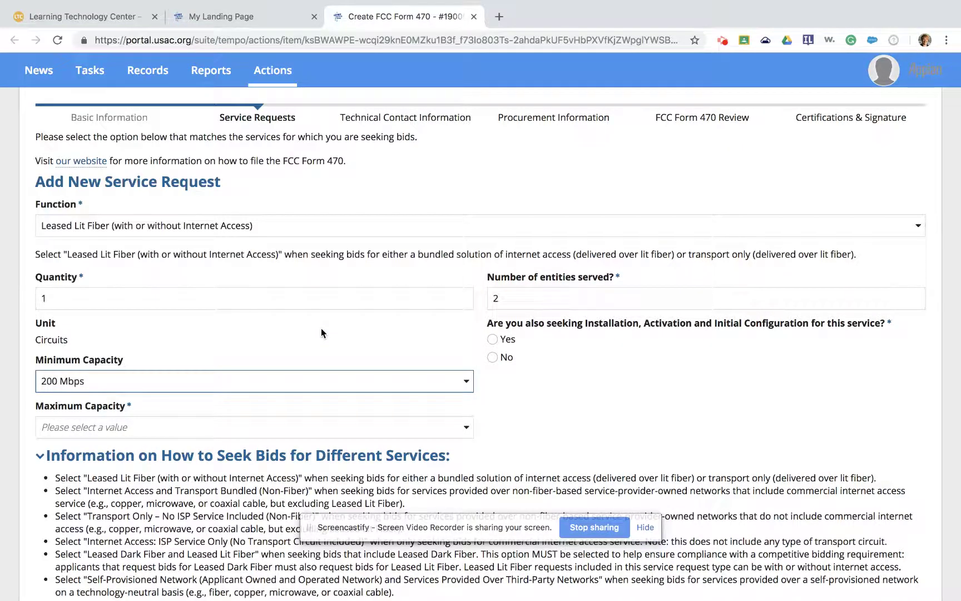
pyautogui.click(271, 429)
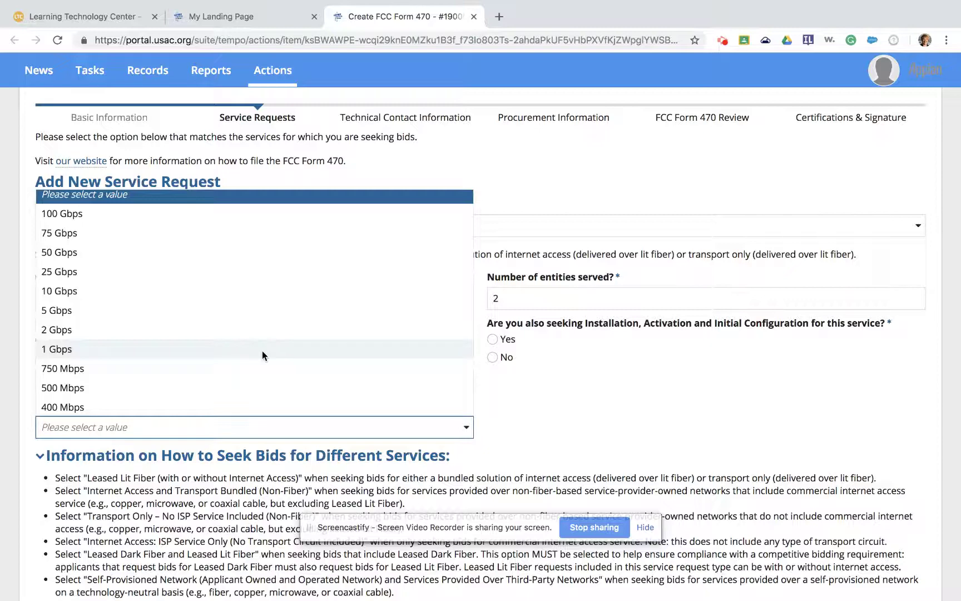
pyautogui.click(262, 350)
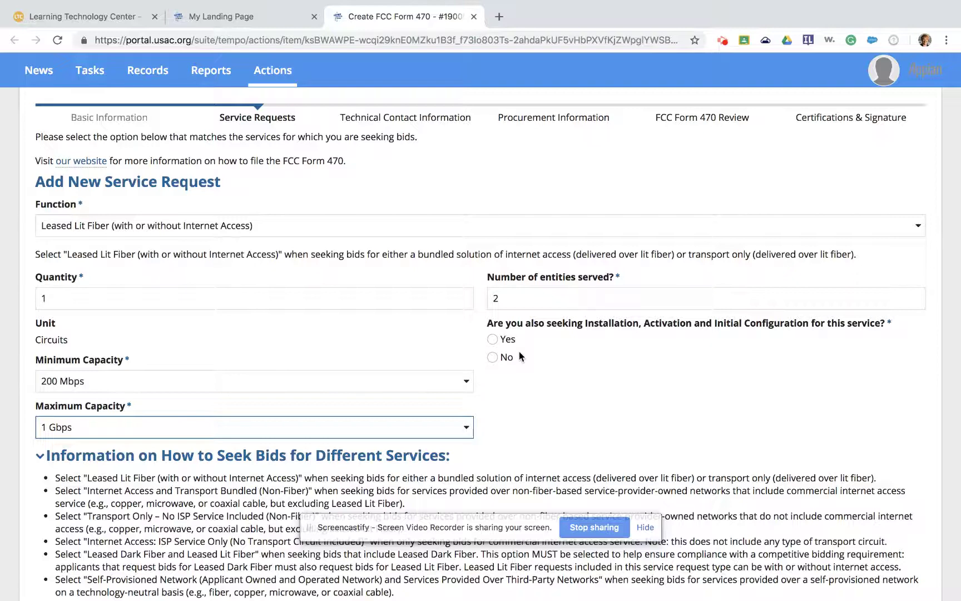
# Answer Yes to seeking installation, activation and initial configuration, and add the leased lit fiber request to the form.
pyautogui.click(493, 341)
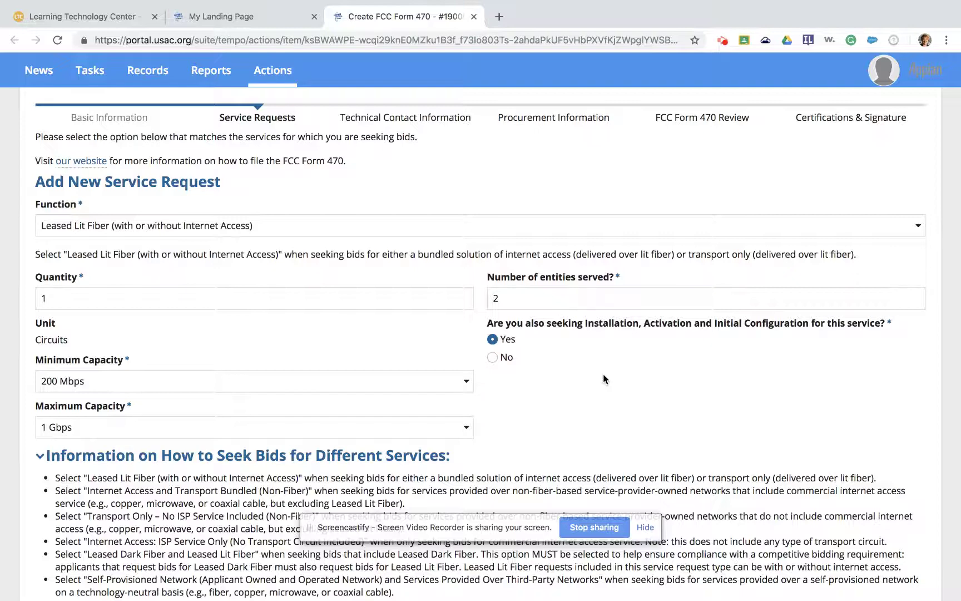
pyautogui.scroll(-5, 603, 374)
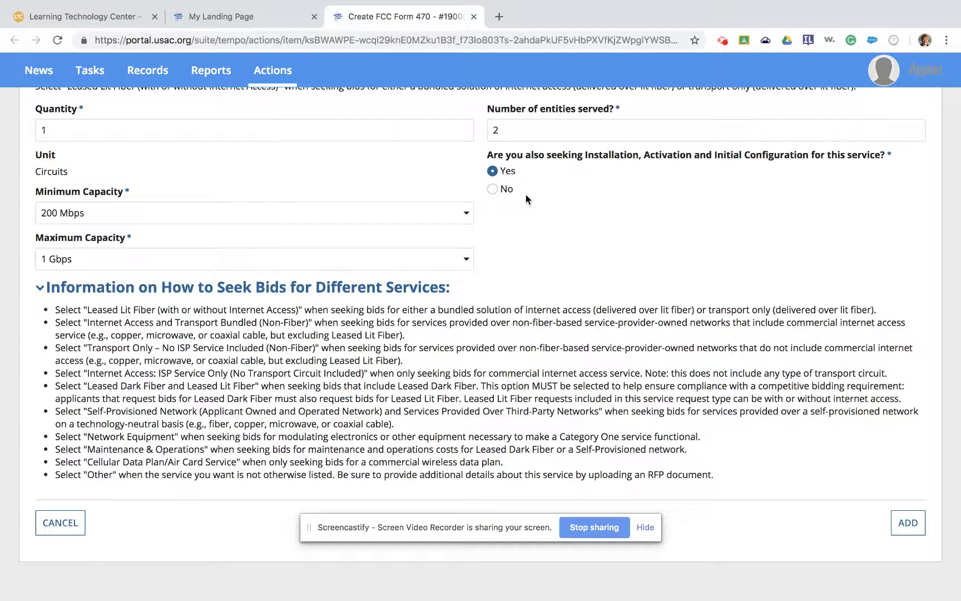
pyautogui.click(918, 526)
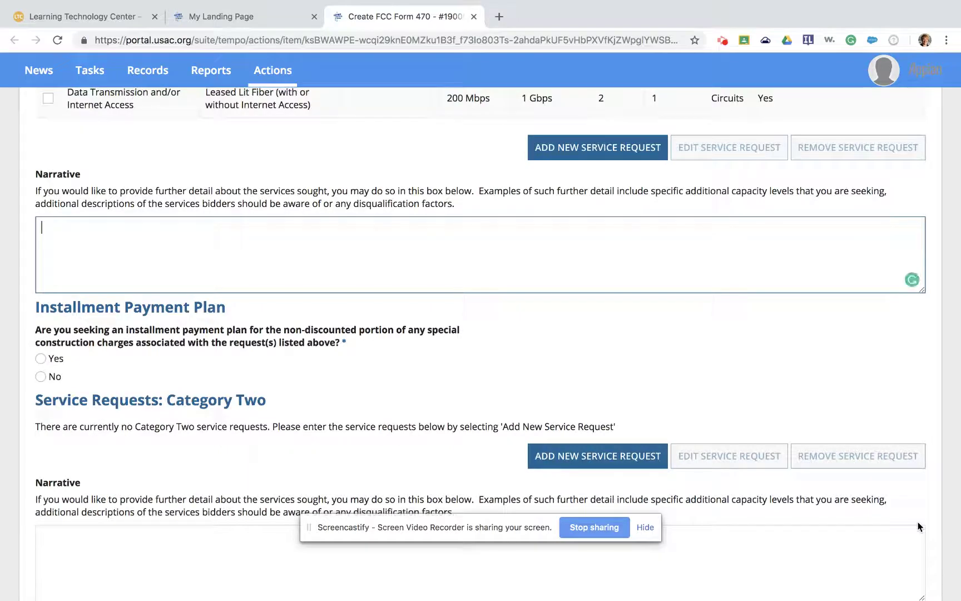
# Enter the Category One narrative "Leased lit fiber is a bundled service OR transport service option.".
pyautogui.scroll(1, 748, 340)
pyautogui.scroll(2, 749, 339)
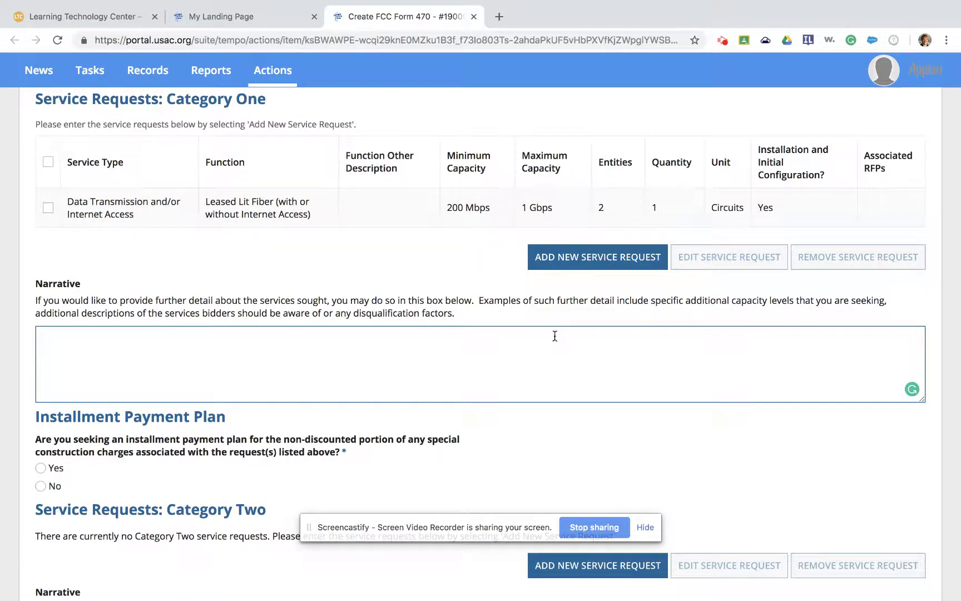
pyautogui.write('Leased lit fiber is a bundled')
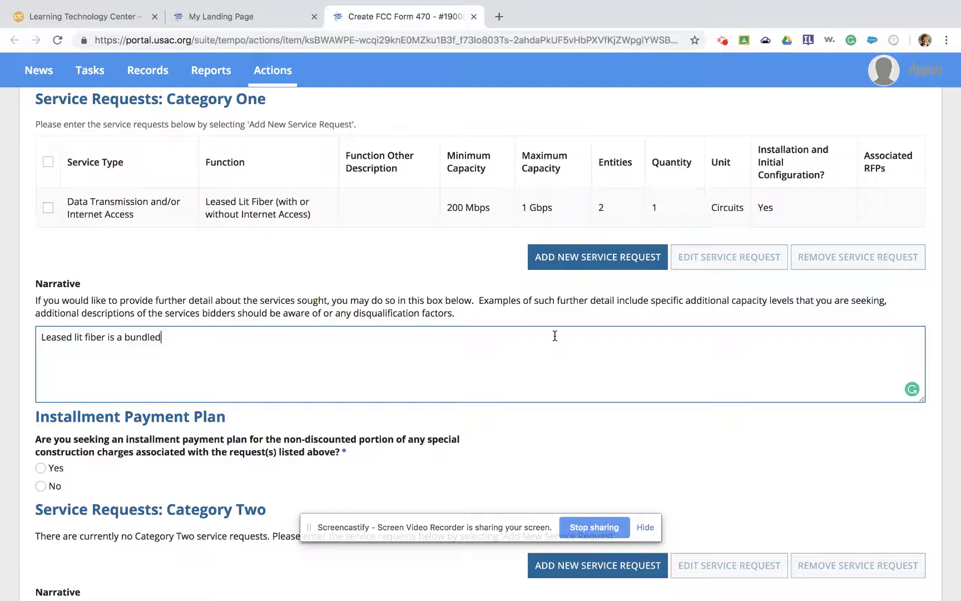
pyautogui.write(' service OR transpor')
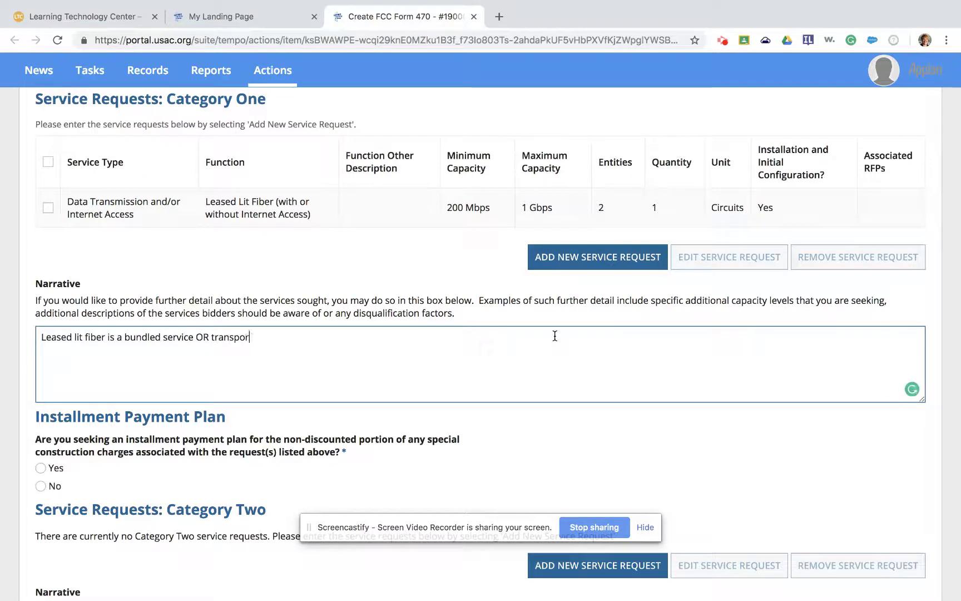
pyautogui.write('t service option.')
# Start another Category One service request with the function "Internet Access: ISP Service Only (No Transport Circuit Included)".
pyautogui.click(556, 261)
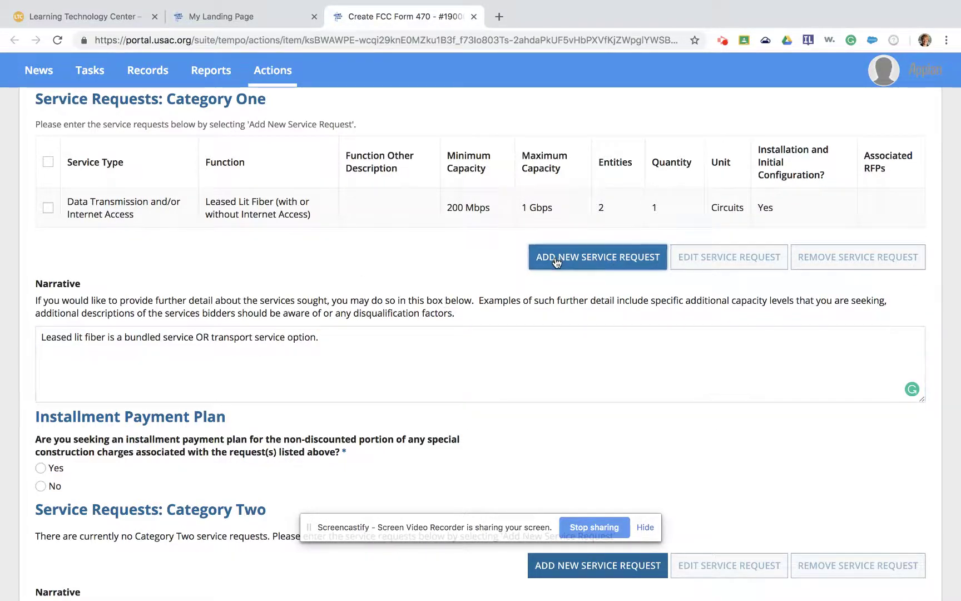
pyautogui.click(379, 223)
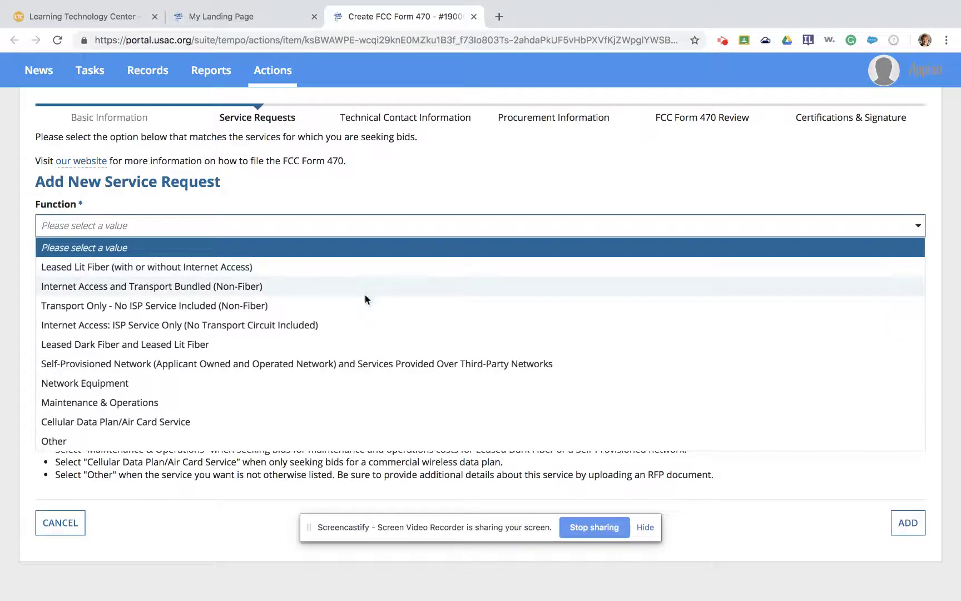
pyautogui.click(357, 327)
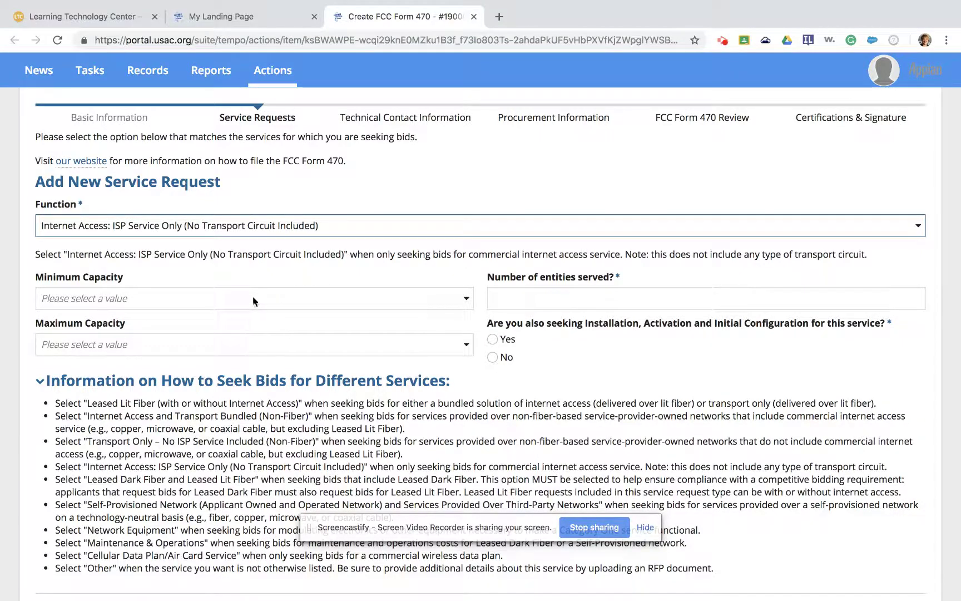
# Set the ISP-only internet access request's minimum capacity to 200 Mbps and its maximum capacity to 1 Gbps.
pyautogui.click(254, 299)
pyautogui.scroll(-3, 225, 389)
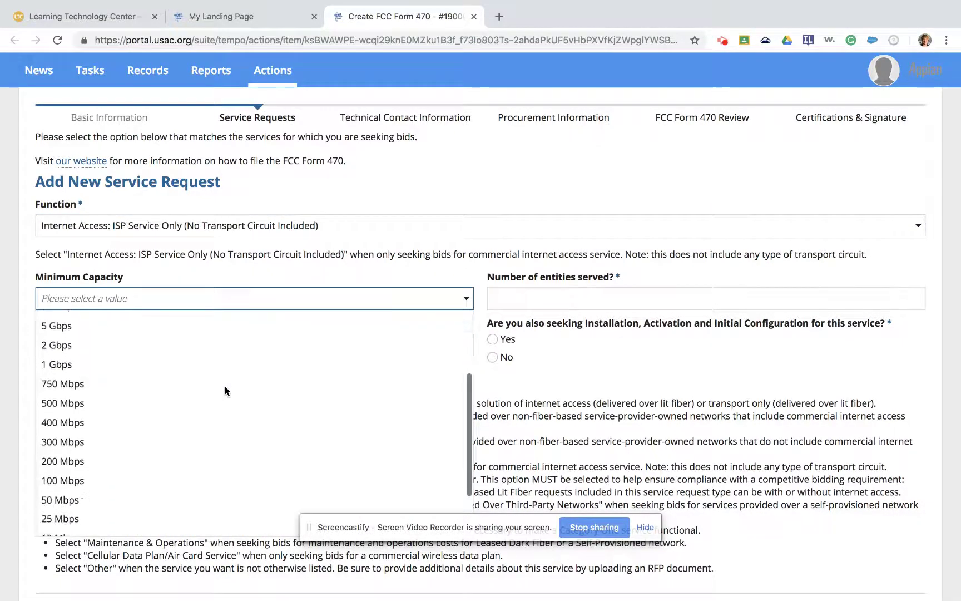
pyautogui.click(191, 462)
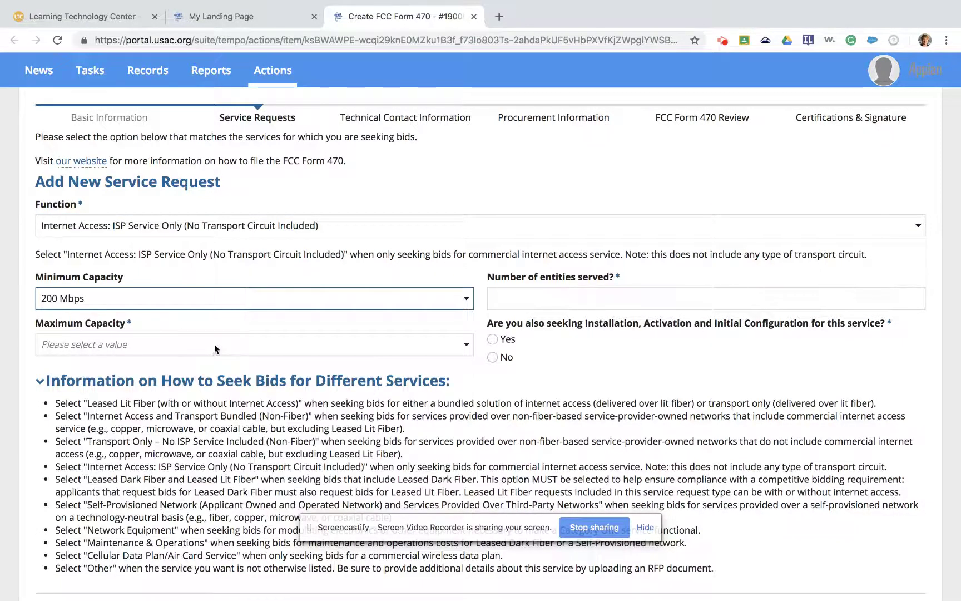
pyautogui.click(215, 345)
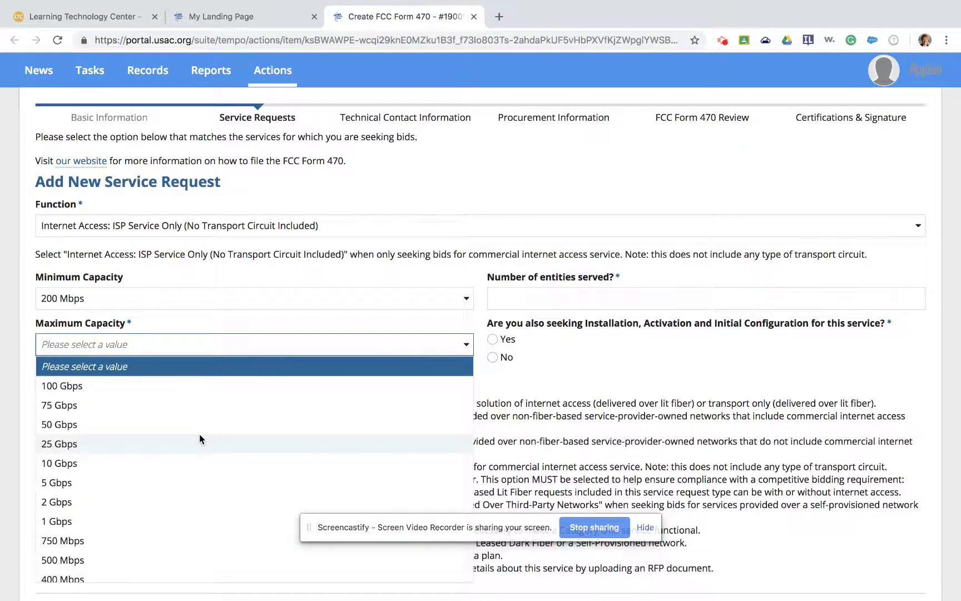
pyautogui.click(187, 522)
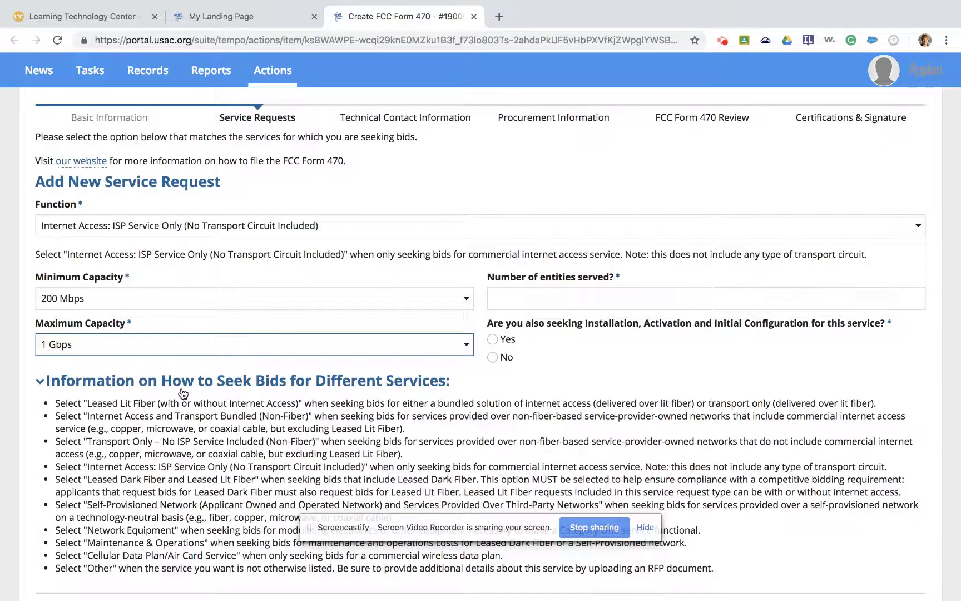
# Enter 2 entities served, answer Yes to installation, activation and initial configuration, and add the ISP-only request to the form.
pyautogui.click(543, 304)
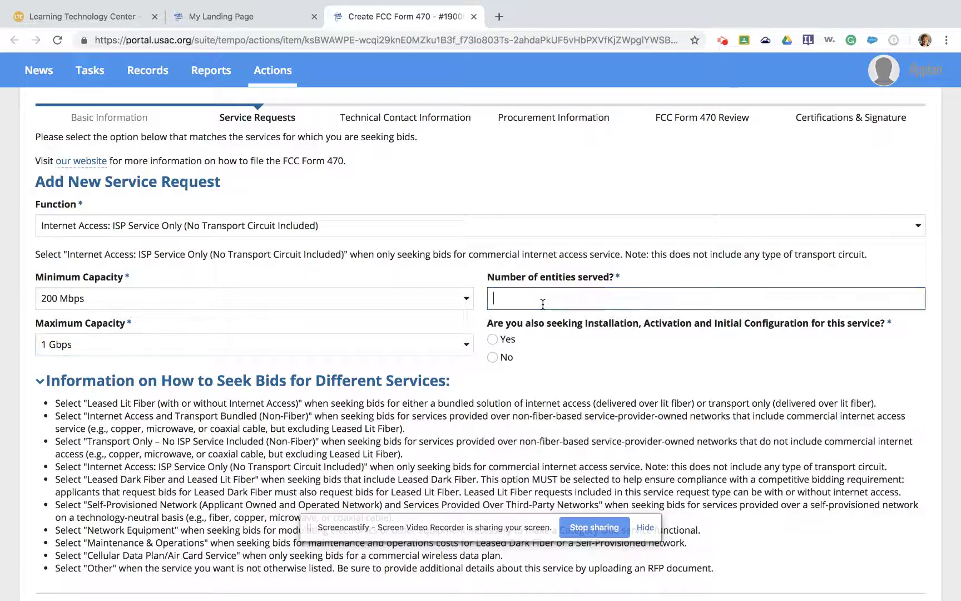
pyautogui.write('2')
pyautogui.click(493, 339)
pyautogui.scroll(-3, 606, 396)
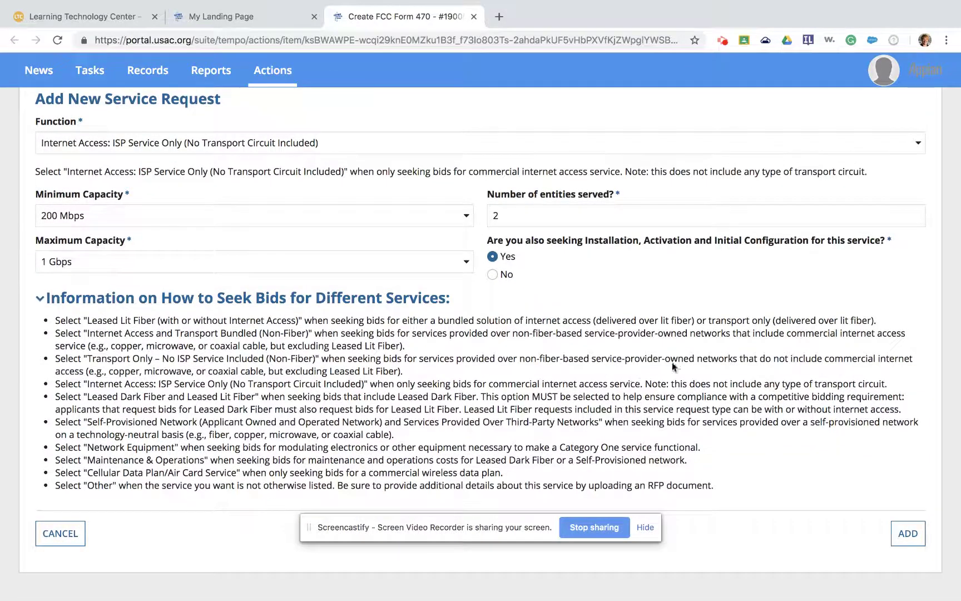
pyautogui.click(908, 534)
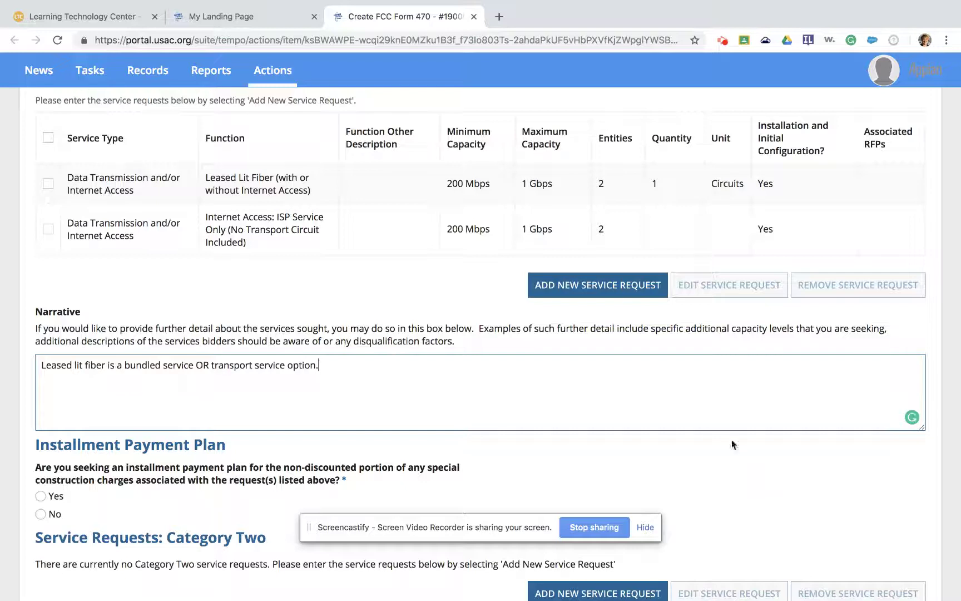
# Append "Internet access ISP service only should be accessible via fiber transport." to the Category One narrative.
pyautogui.click(434, 375)
pyautogui.write('In')
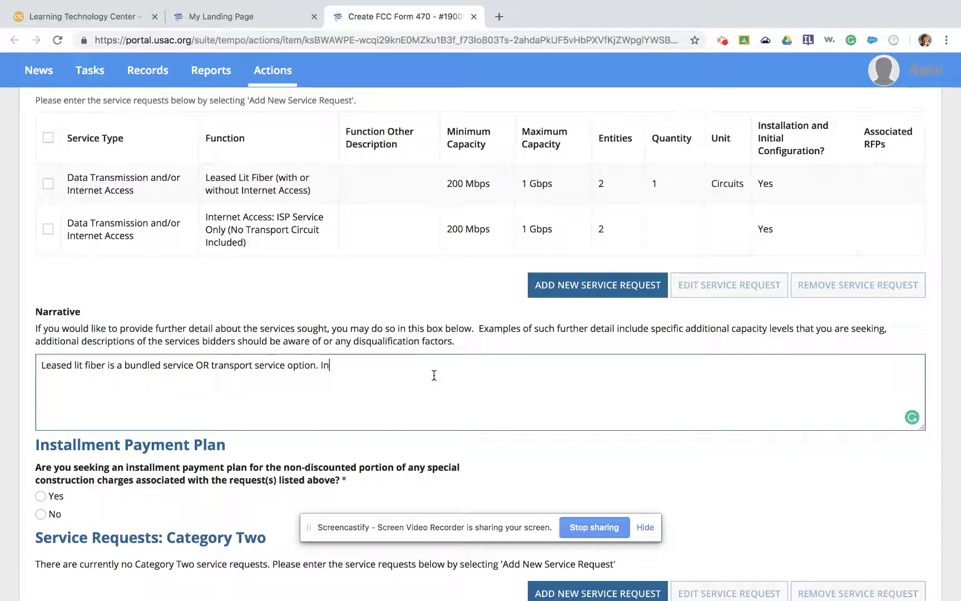
pyautogui.write('ternet access')
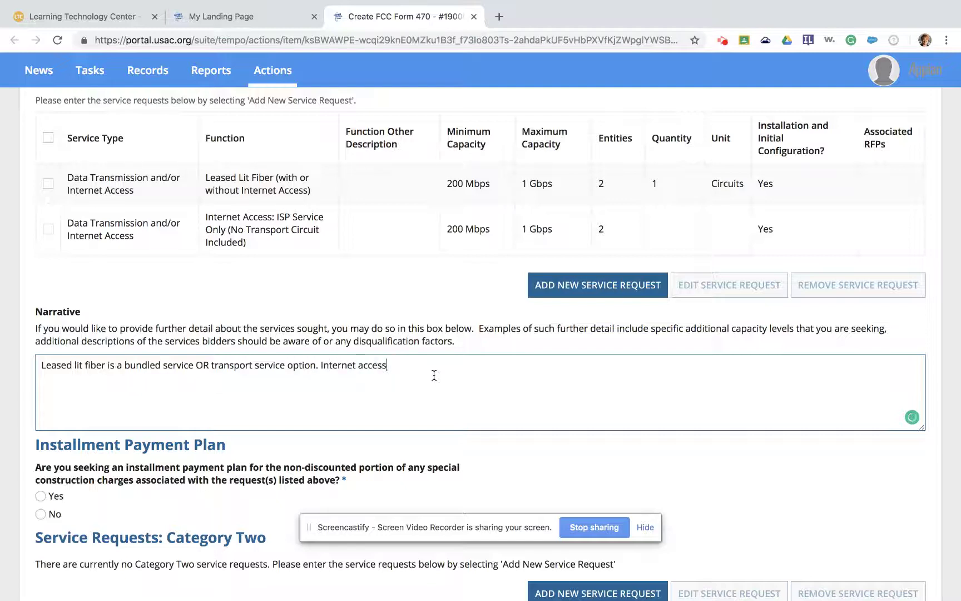
pyautogui.write(' ISP service only shoul')
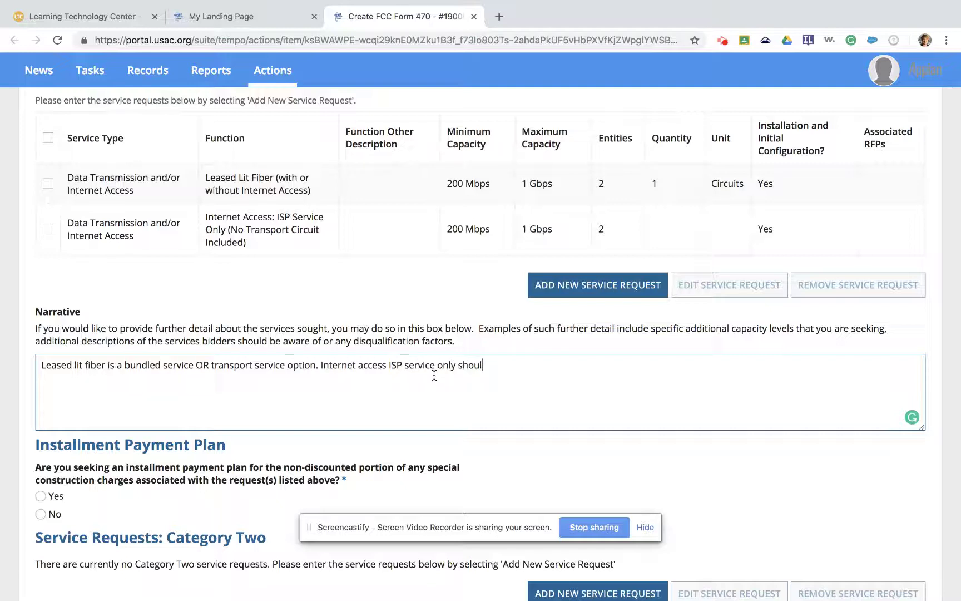
pyautogui.write('d be accessible via')
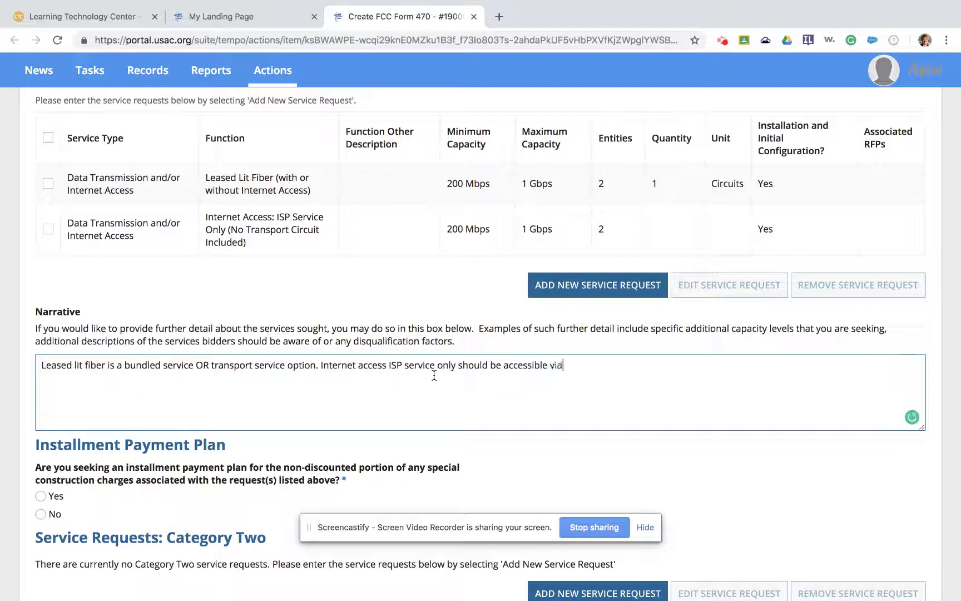
pyautogui.write(' fiber transport.')
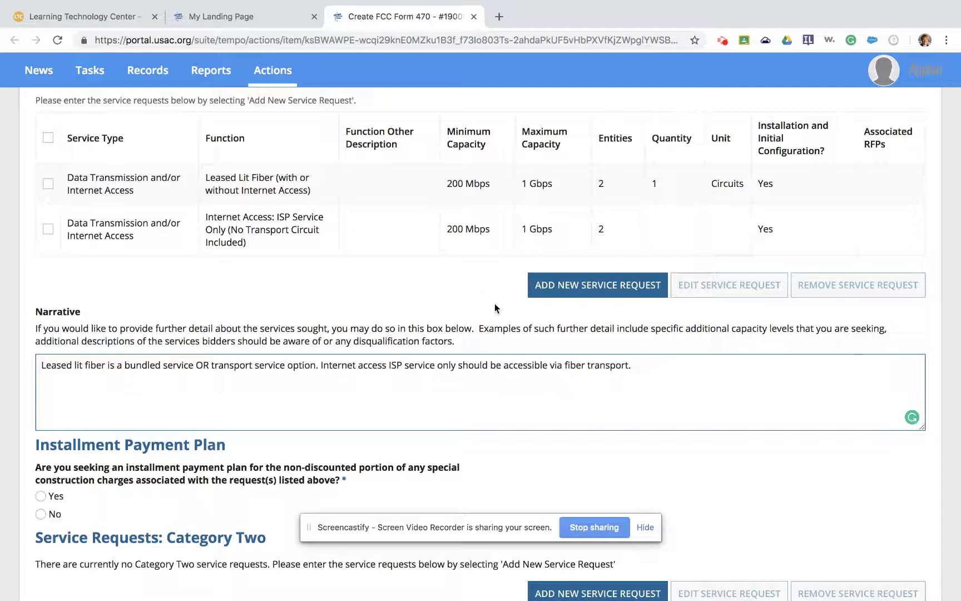
# Append "Bids are required to use SPI 474 discount reimbursement." to the end of the Category One narrative.
pyautogui.click(688, 364)
pyautogui.write('Only b')
pyautogui.press('BackSpace')
pyautogui.press('BackSpace')
pyautogui.press('BackSpace')
pyautogui.press('BackSpace')
pyautogui.press('BackSpace')
pyautogui.write('Bids are required to ')
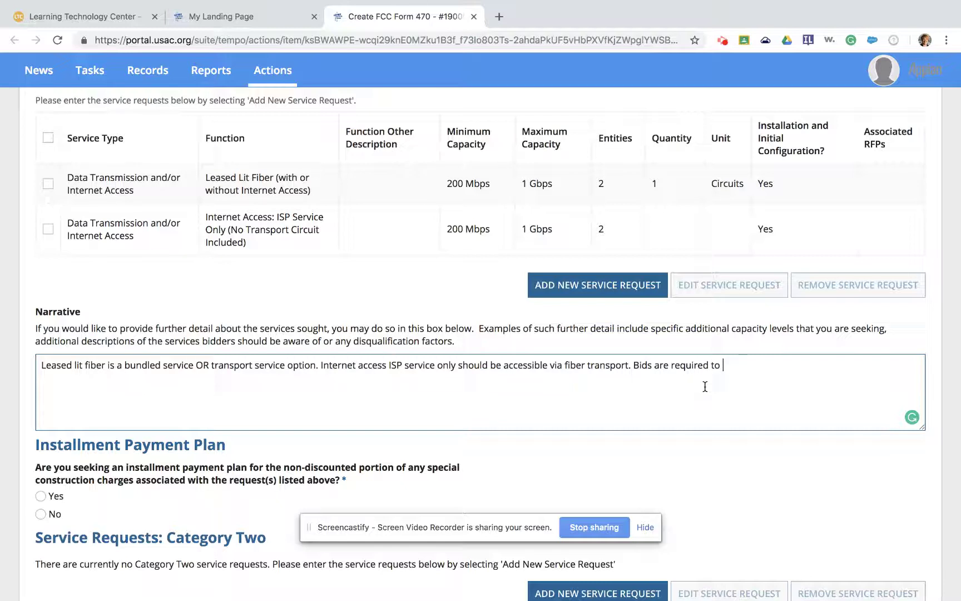
pyautogui.write('use SlPI 474 ')
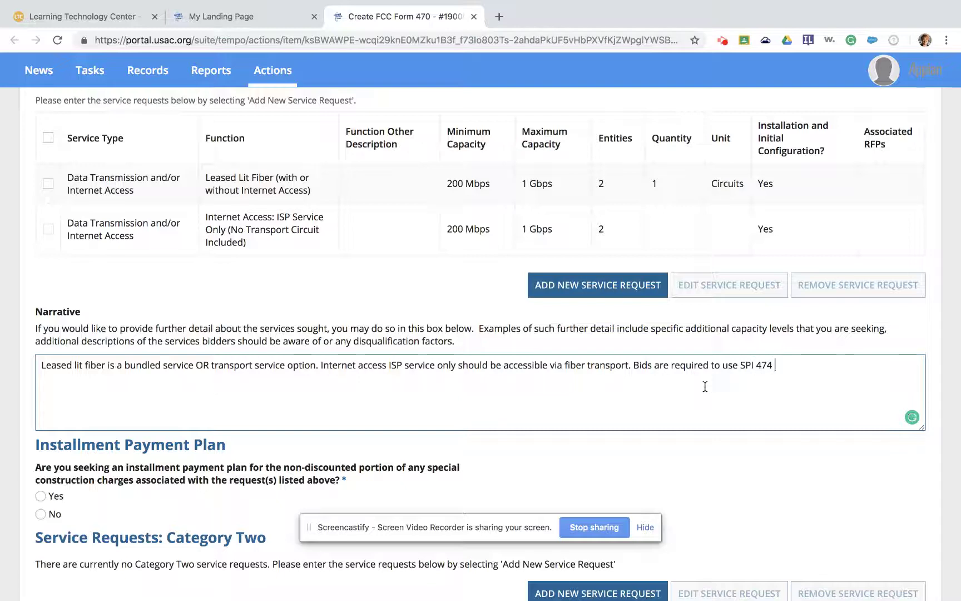
pyautogui.write('discount reimbu')
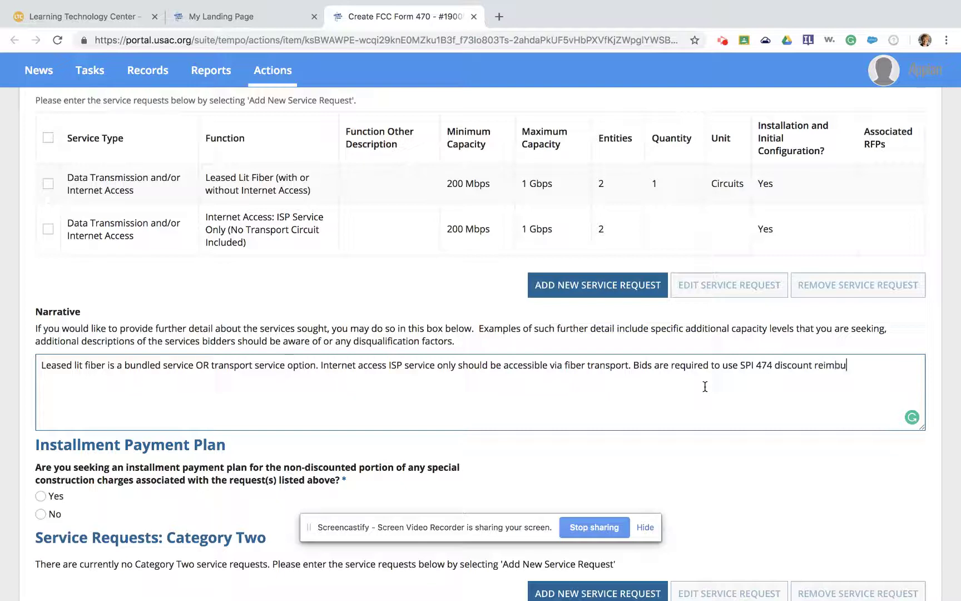
pyautogui.write('rsement.')
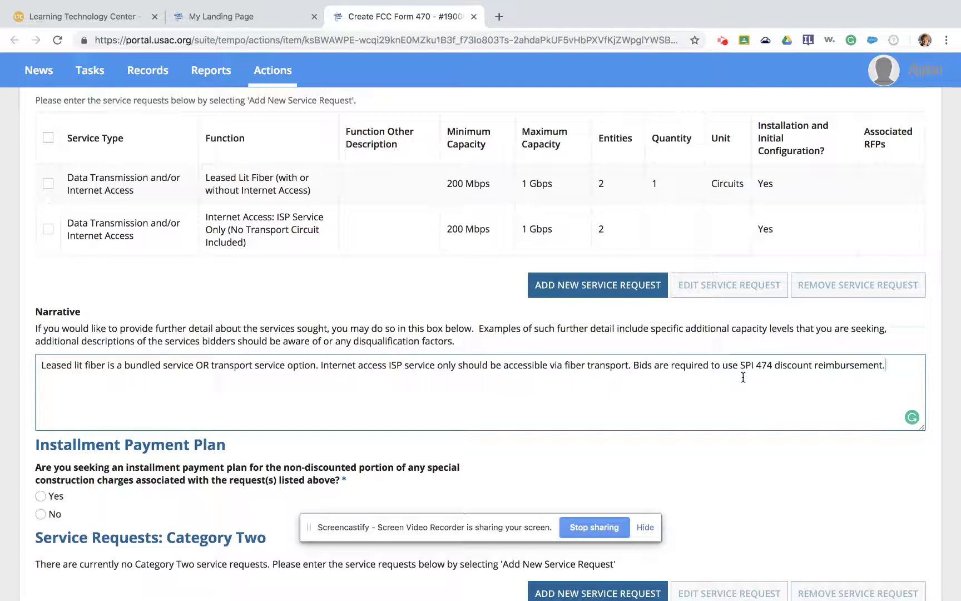
# Answer Yes to seeking an installment payment plan and set the cost amortization range to 1 to 4 years.
pyautogui.scroll(-1, 744, 378)
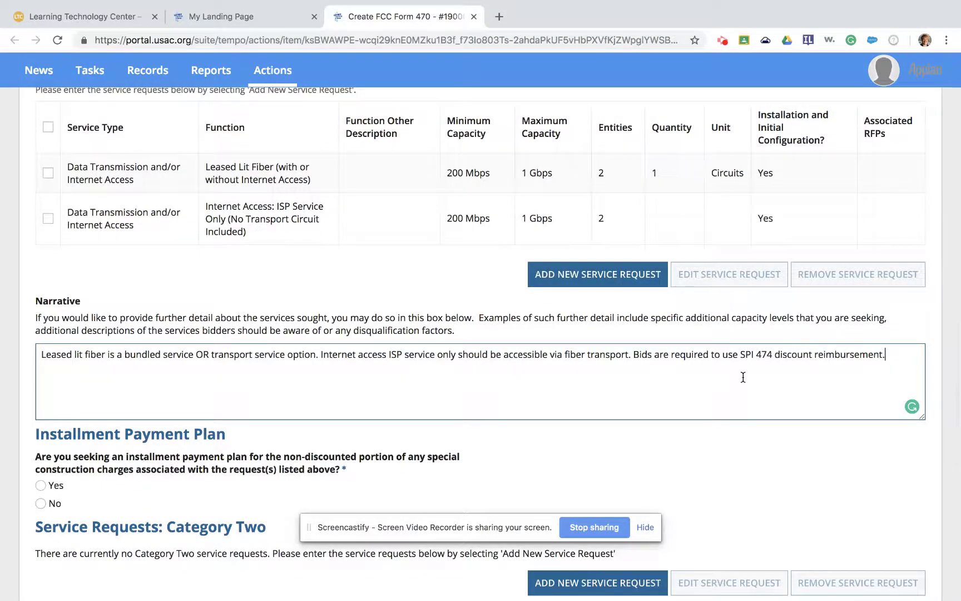
pyautogui.scroll(-3, 743, 377)
pyautogui.scroll(-3, 743, 377)
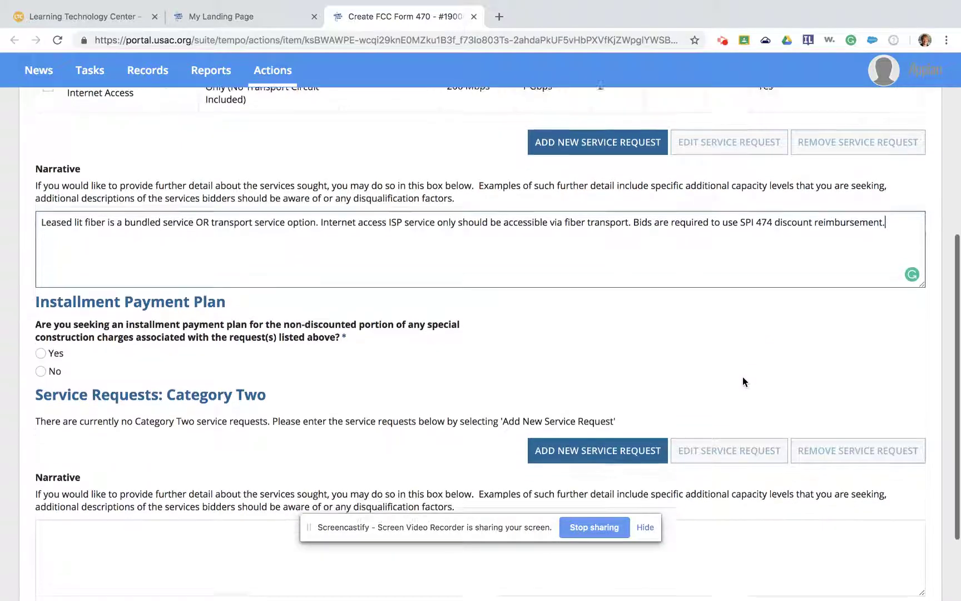
pyautogui.scroll(-3, 743, 377)
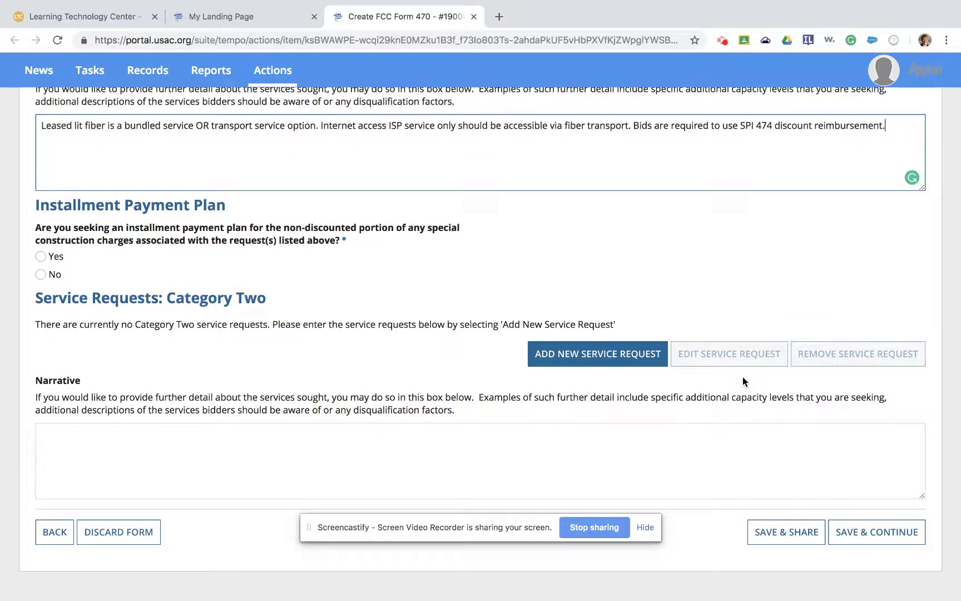
pyautogui.scroll(-1, 744, 382)
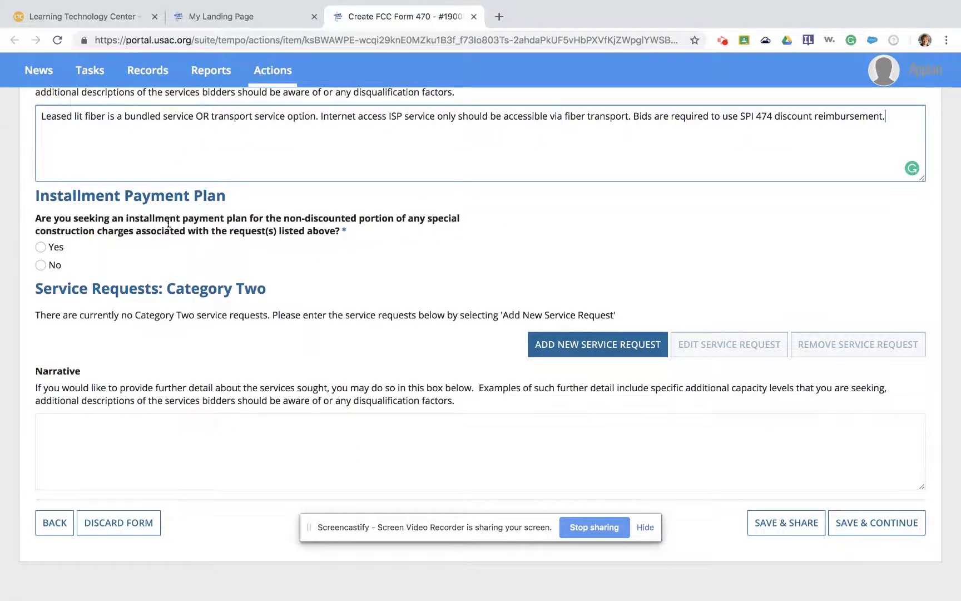
pyautogui.scroll(3, 207, 192)
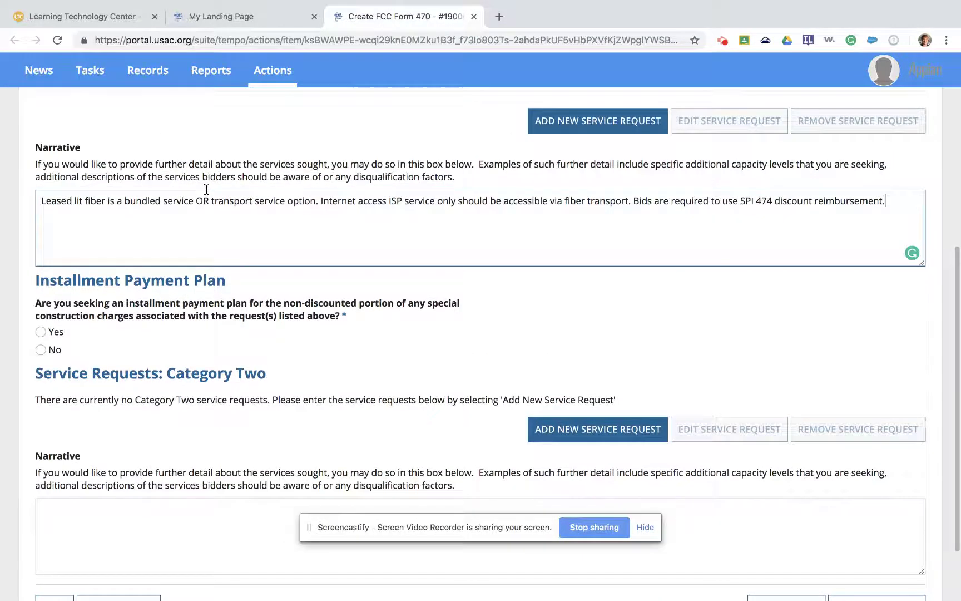
pyautogui.scroll(2, 206, 189)
pyautogui.scroll(-2, 206, 189)
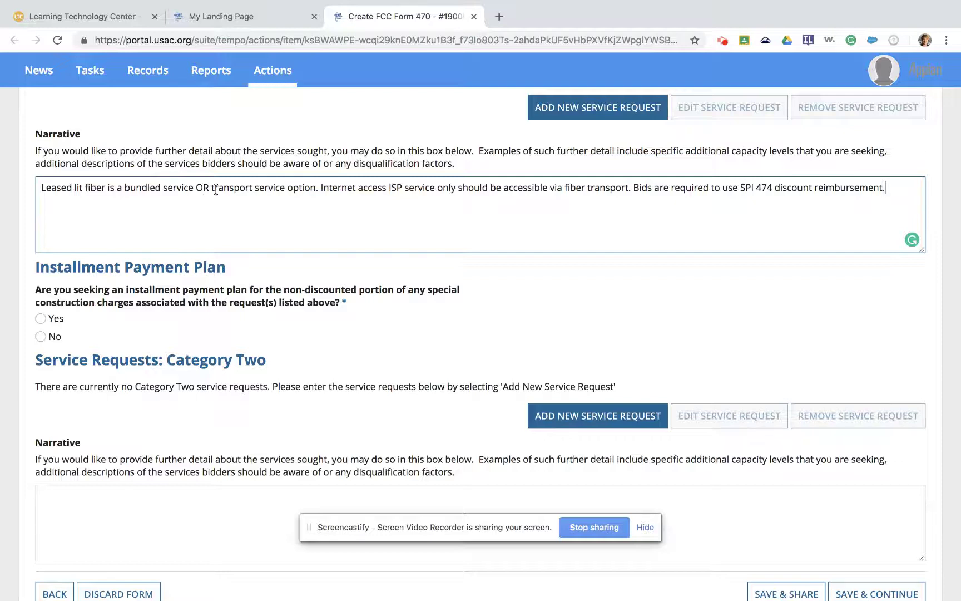
pyautogui.click(42, 319)
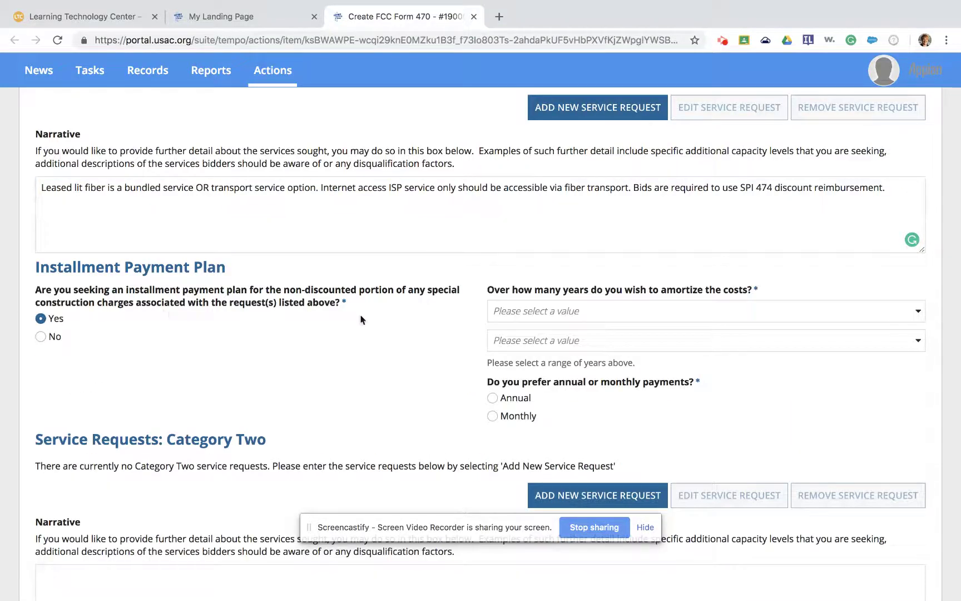
pyautogui.click(518, 315)
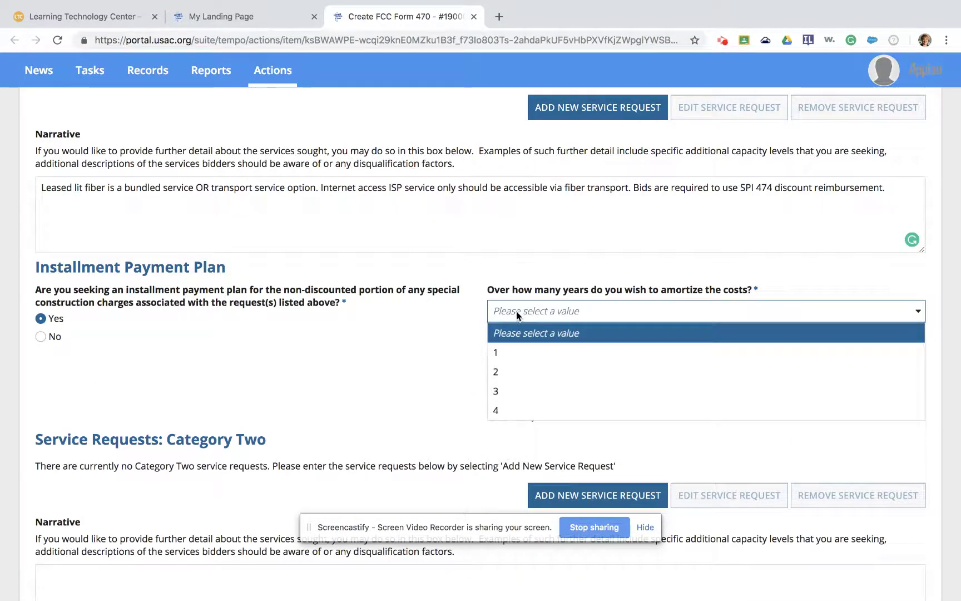
pyautogui.click(506, 350)
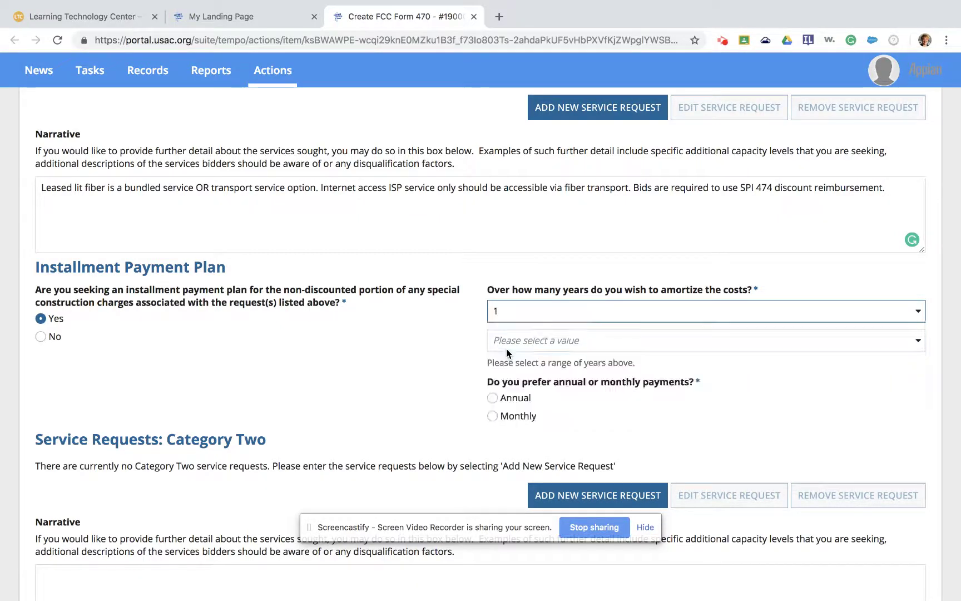
pyautogui.click(508, 342)
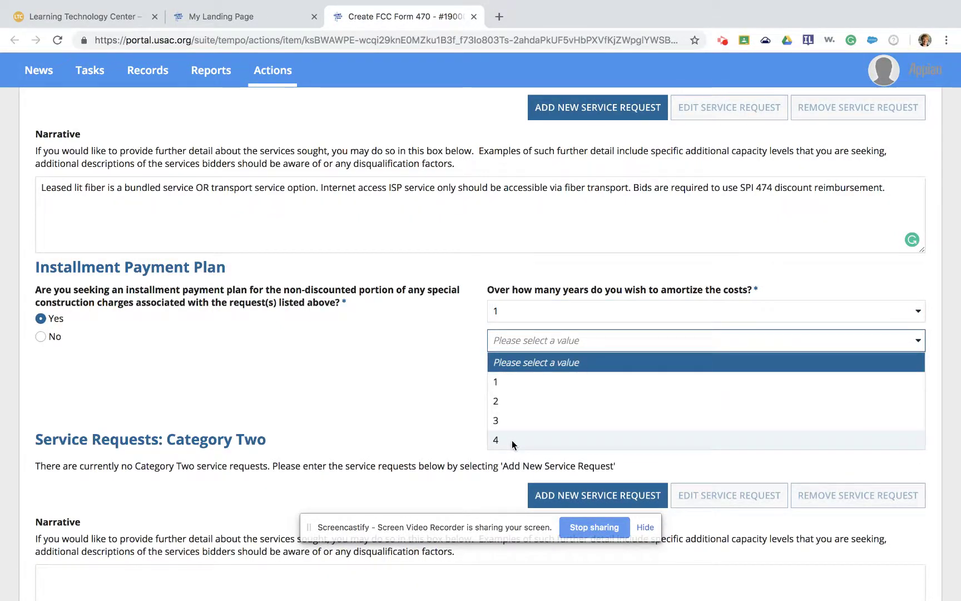
pyautogui.click(513, 441)
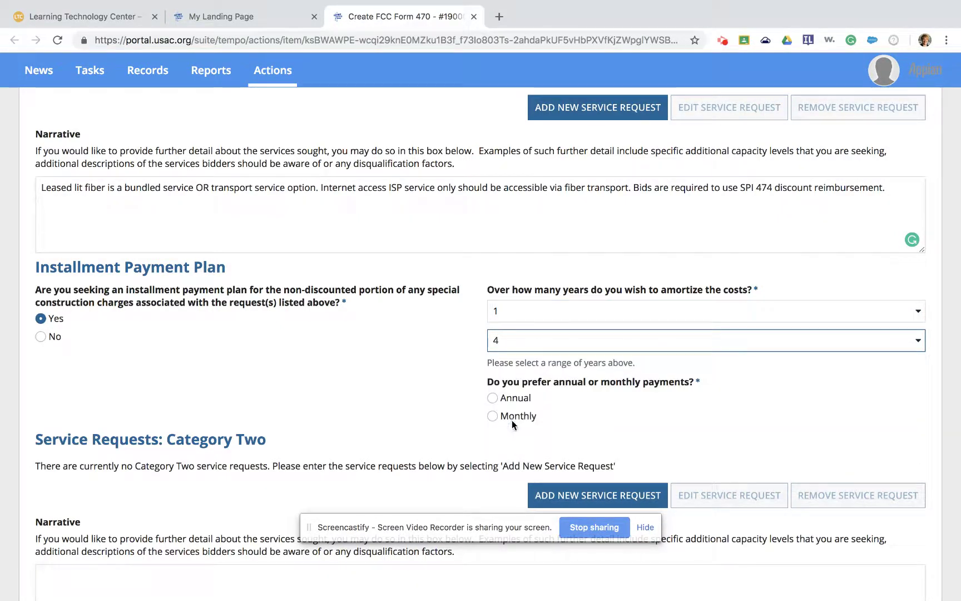
# Change the start of the amortization range to 4 years and choose monthly payments.
pyautogui.click(504, 312)
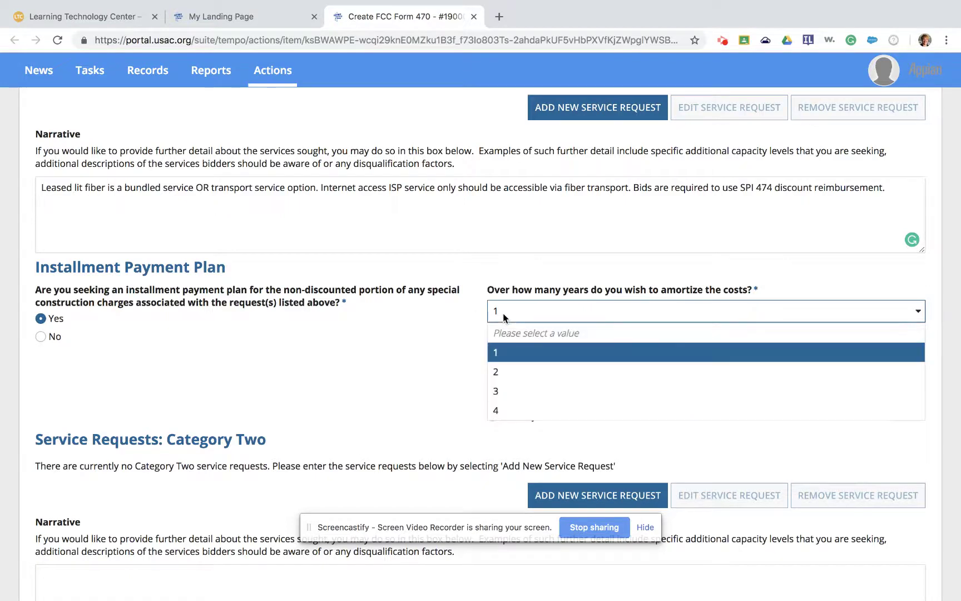
pyautogui.click(505, 413)
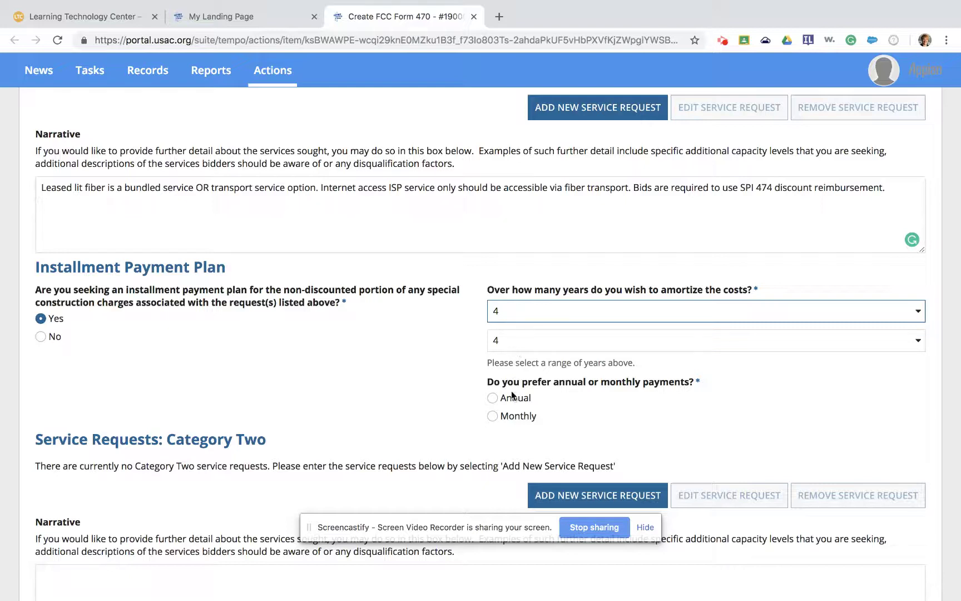
pyautogui.click(494, 417)
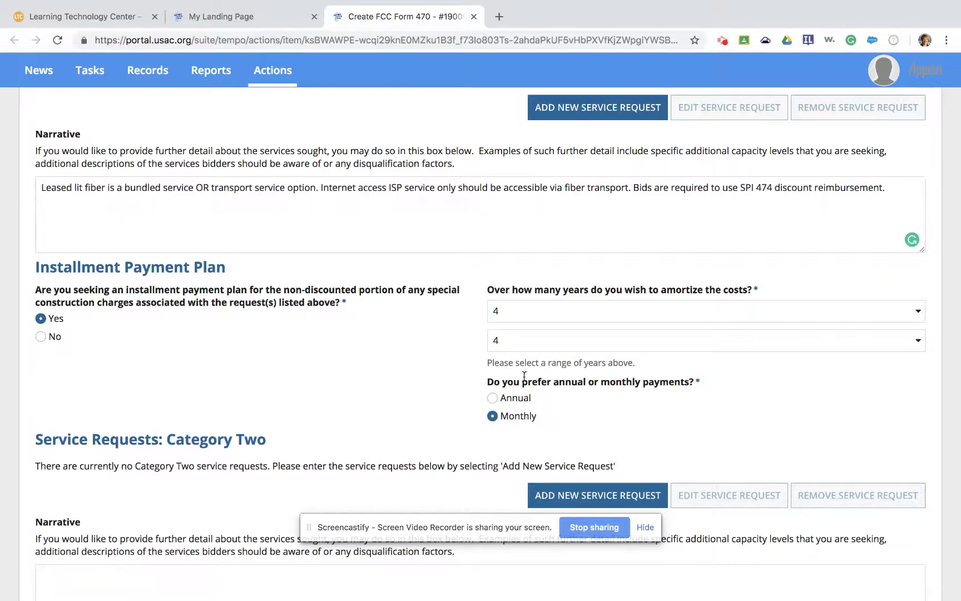
# Append "Installment of fiber, if necessary, should be provided in one lump sum AND in 4-year payment in monthly amounts." to the Category One narrative.
pyautogui.scroll(1, 524, 378)
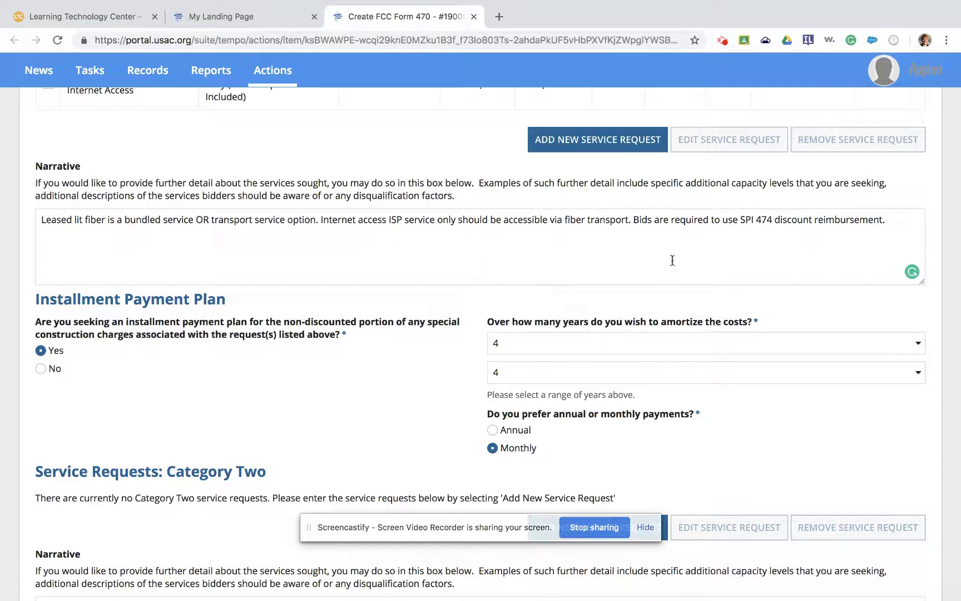
pyautogui.click(901, 220)
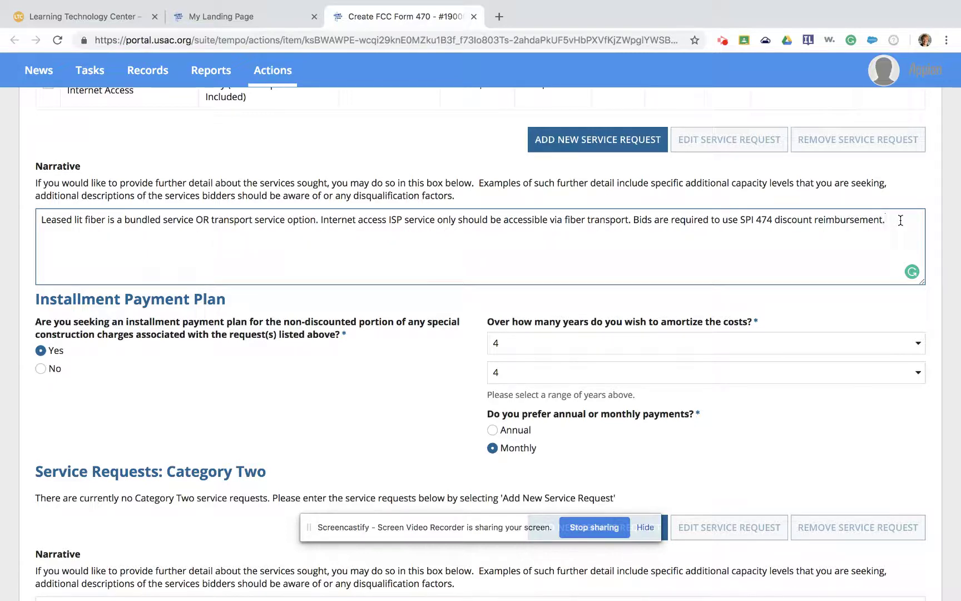
pyautogui.write('Installment if necessary')
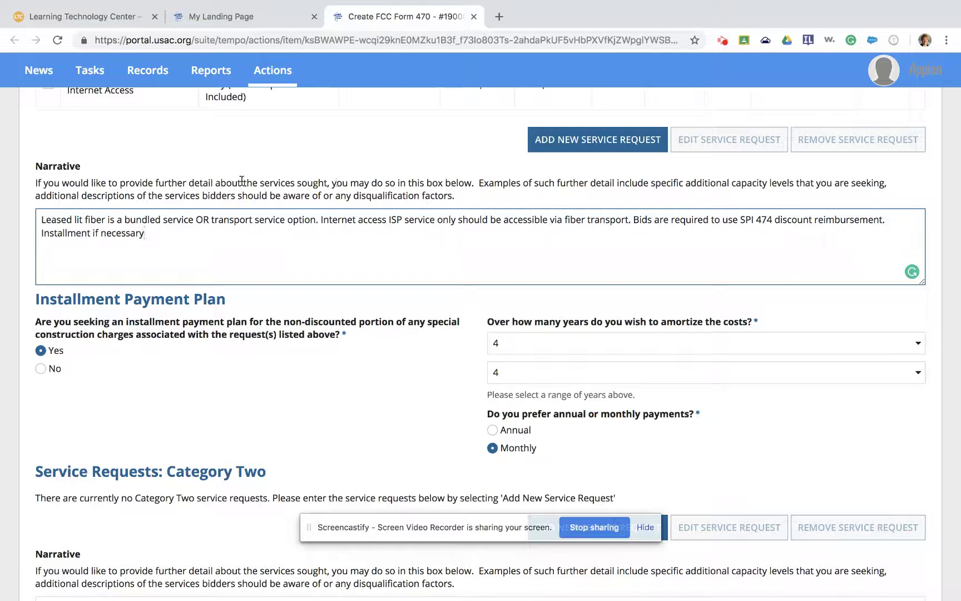
pyautogui.click(92, 234)
pyautogui.write('of fiber,')
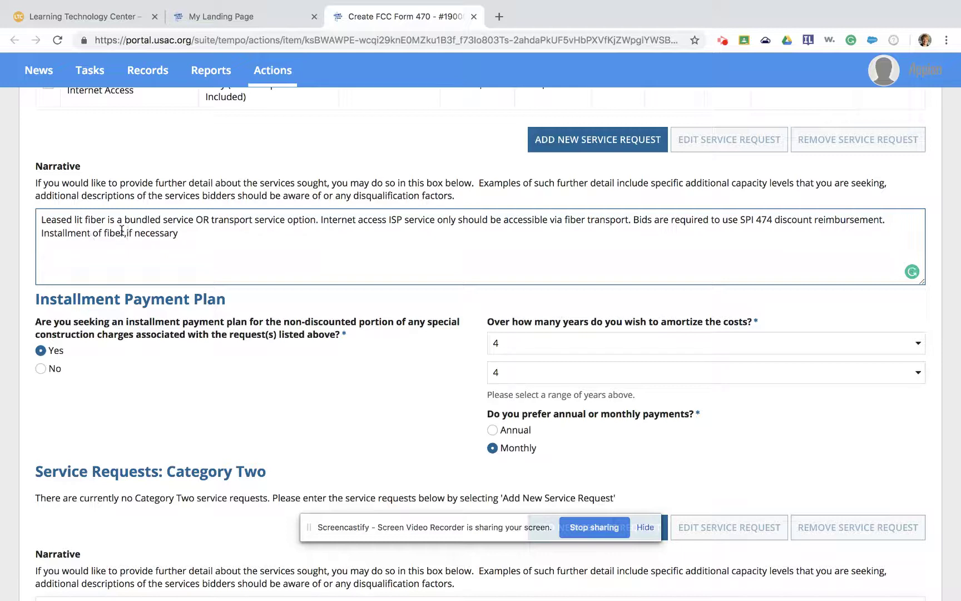
pyautogui.click(190, 234)
pyautogui.write(', should be ')
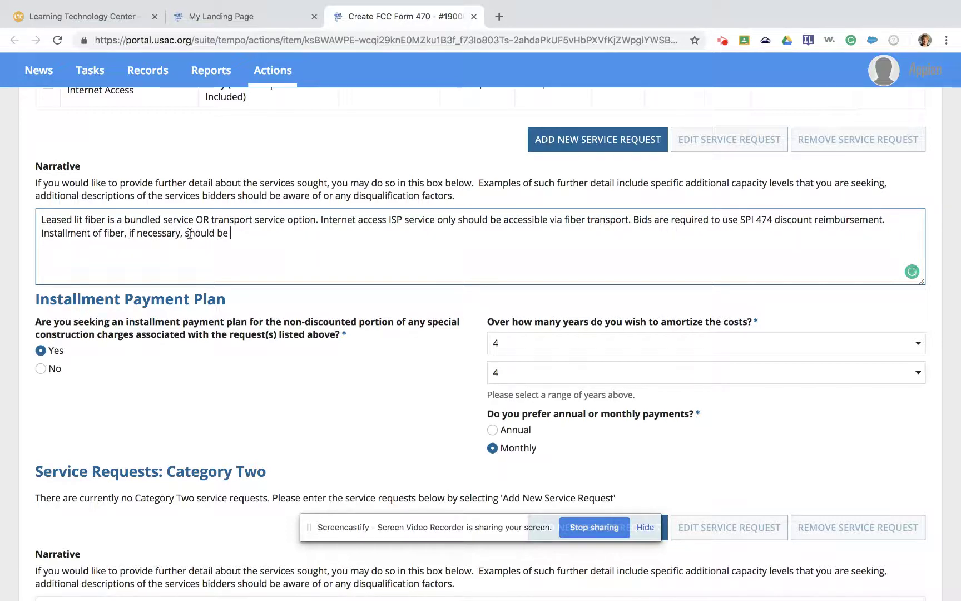
pyautogui.write('provided in one lup')
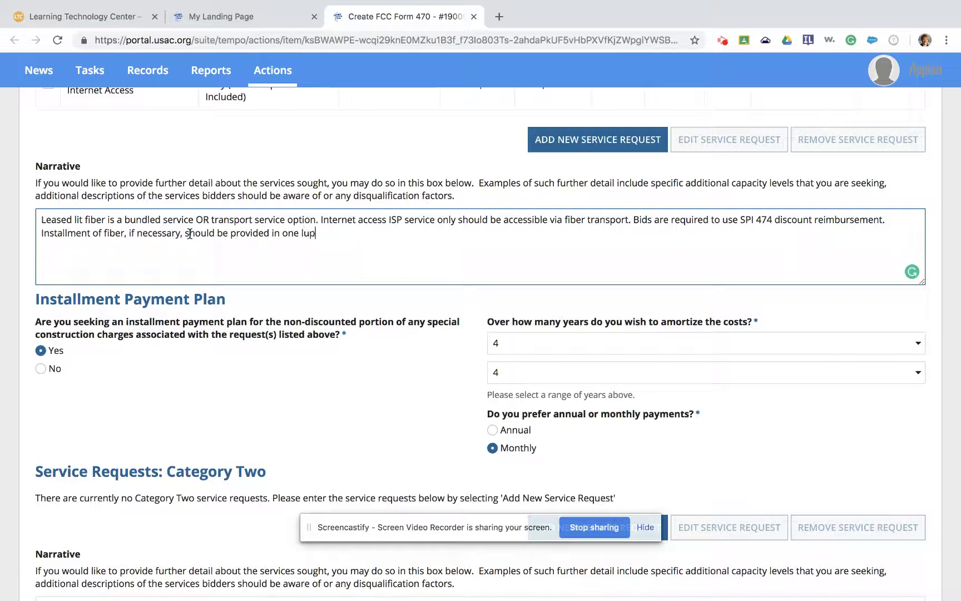
pyautogui.press('BackSpace')
pyautogui.write('mp sum and')
pyautogui.press('BackSpace')
pyautogui.press('BackSpace')
pyautogui.press('BackSpace')
pyautogui.write('AND in ')
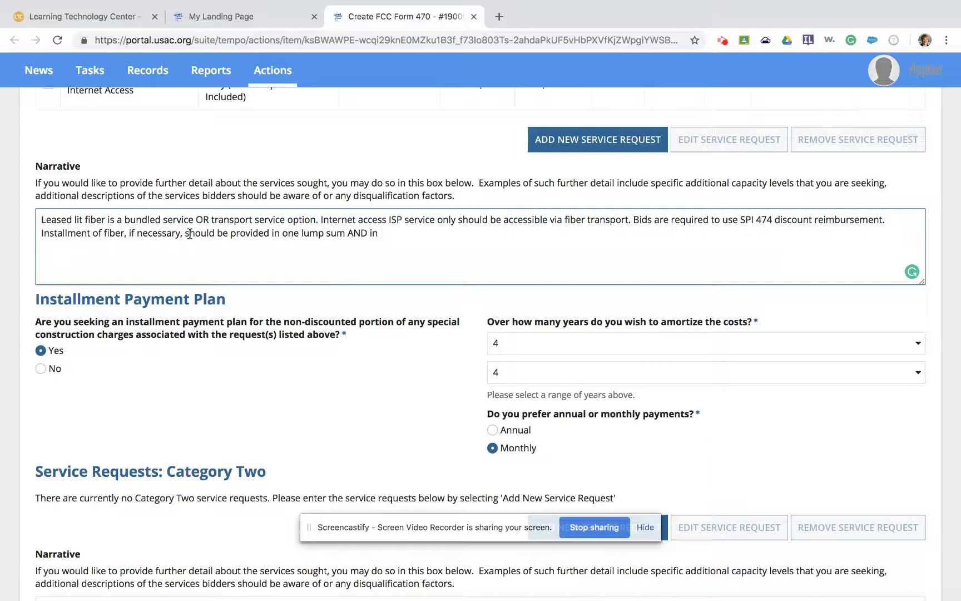
pyautogui.write('4-year payment in monthl')
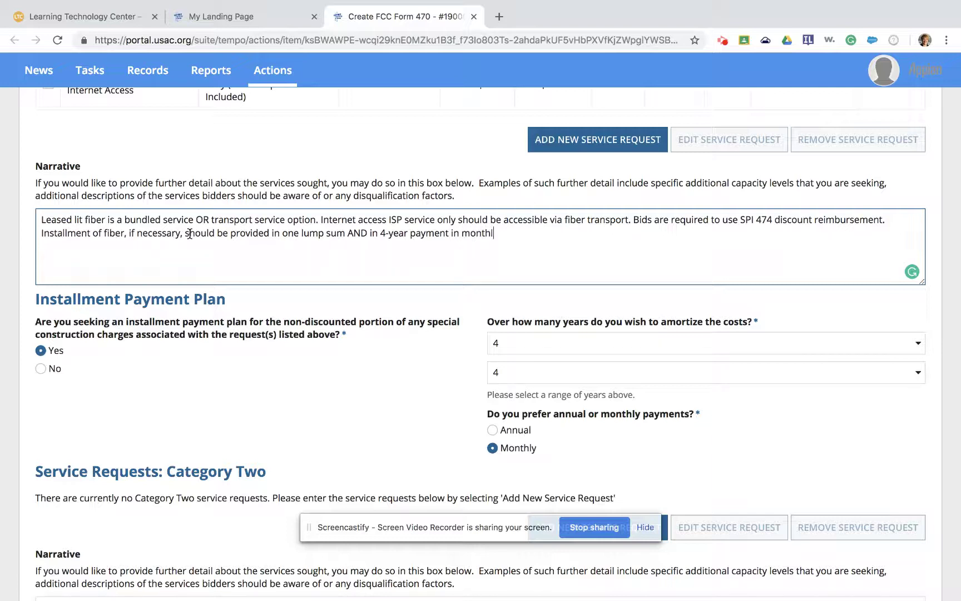
pyautogui.write('y amounts.')
# Start a Category Two service request for Internal Connections with function Firewall Service and Components and quantity 1.
pyautogui.scroll(-3, 190, 233)
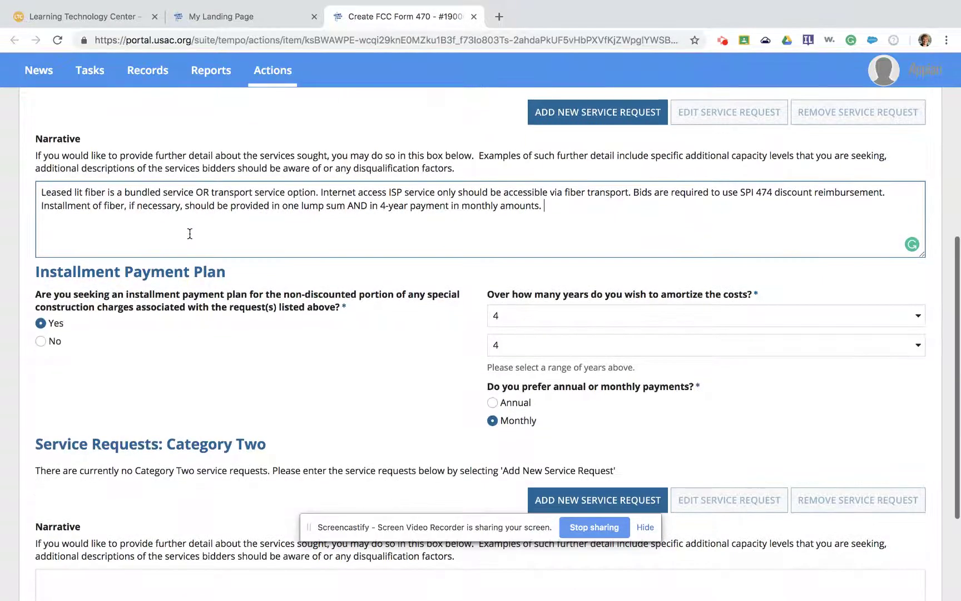
pyautogui.scroll(-2, 190, 234)
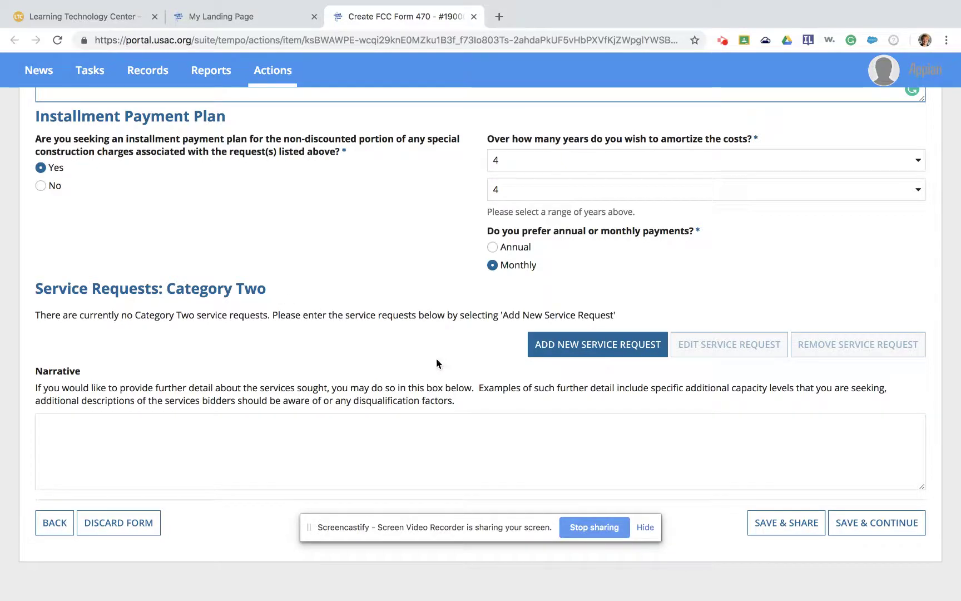
pyautogui.click(540, 351)
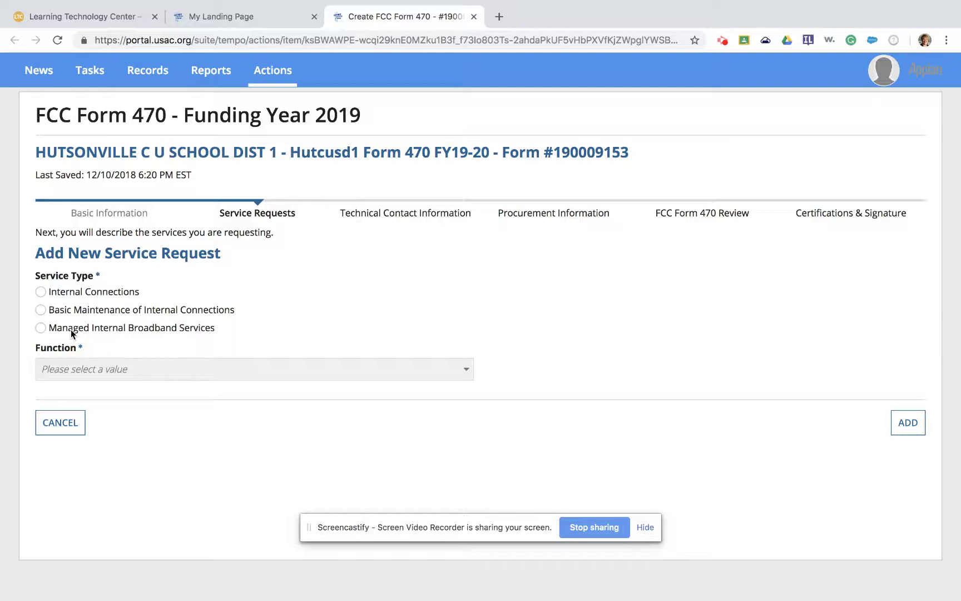
pyautogui.click(42, 291)
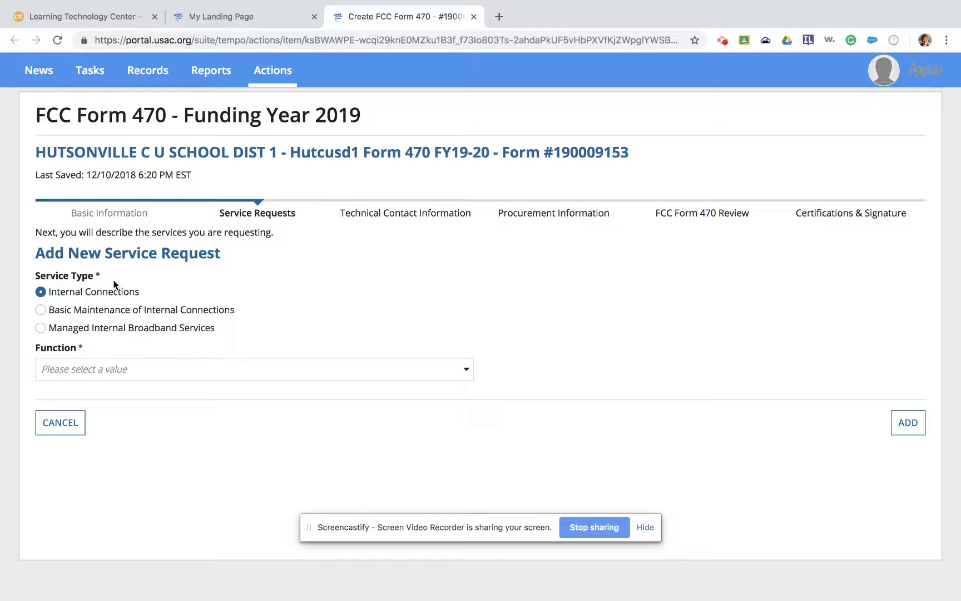
pyautogui.click(117, 371)
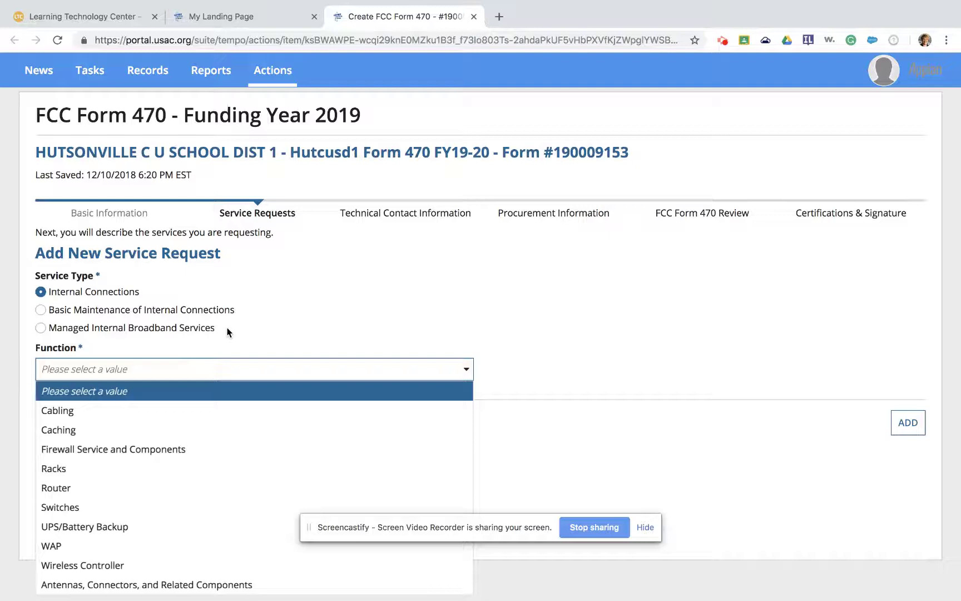
pyautogui.click(201, 450)
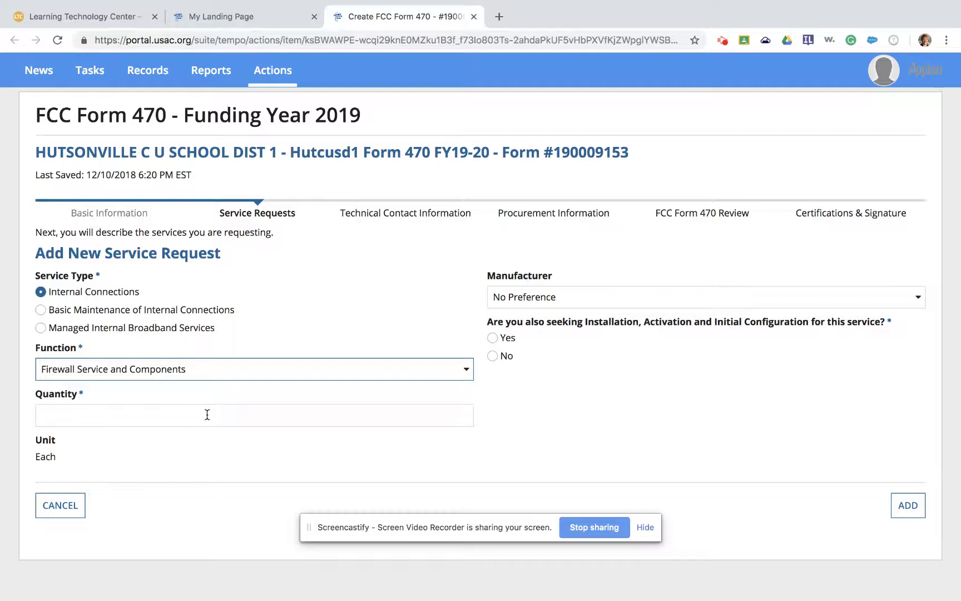
pyautogui.click(207, 414)
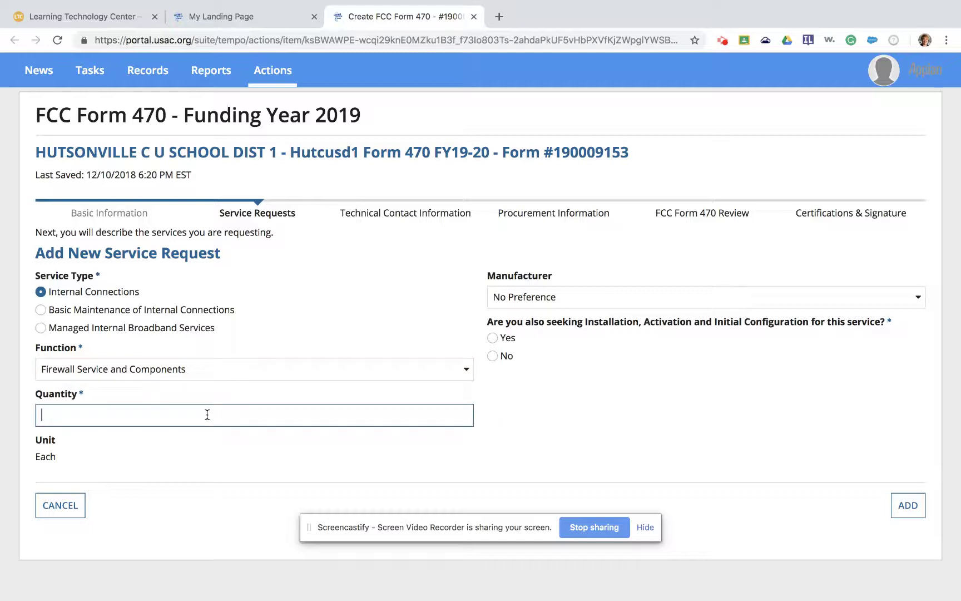
pyautogui.write('1')
# Set the manufacturer to SonicWALL or equivalent, decline installation and initial configuration, and add the firewall request.
pyautogui.click(518, 301)
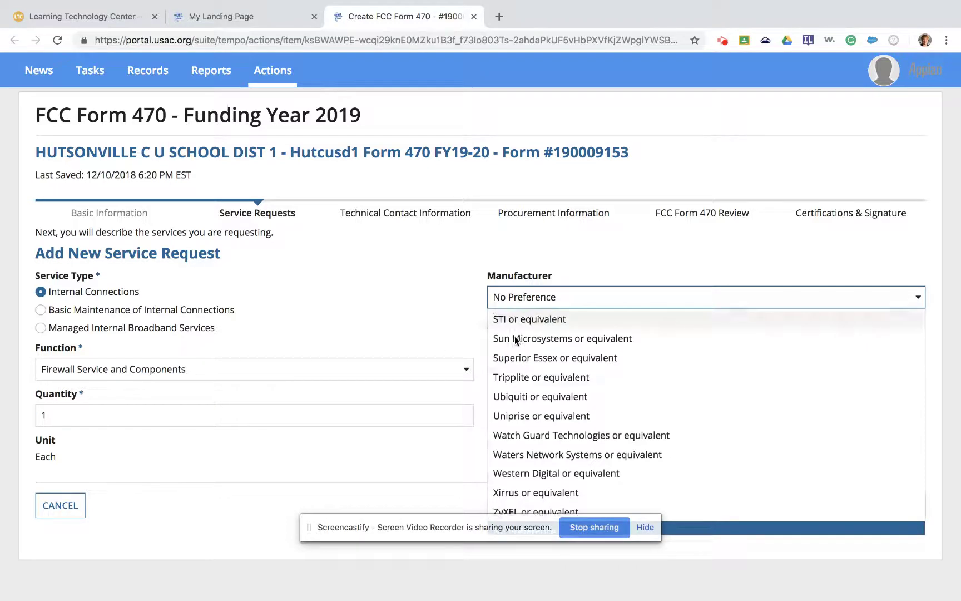
pyautogui.scroll(1, 517, 368)
pyautogui.scroll(3, 517, 370)
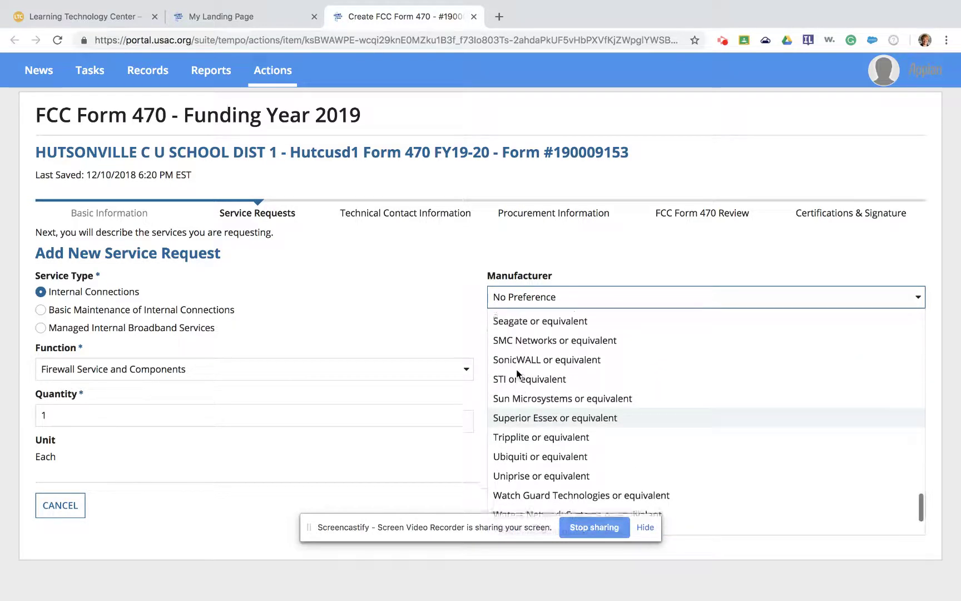
pyautogui.click(517, 368)
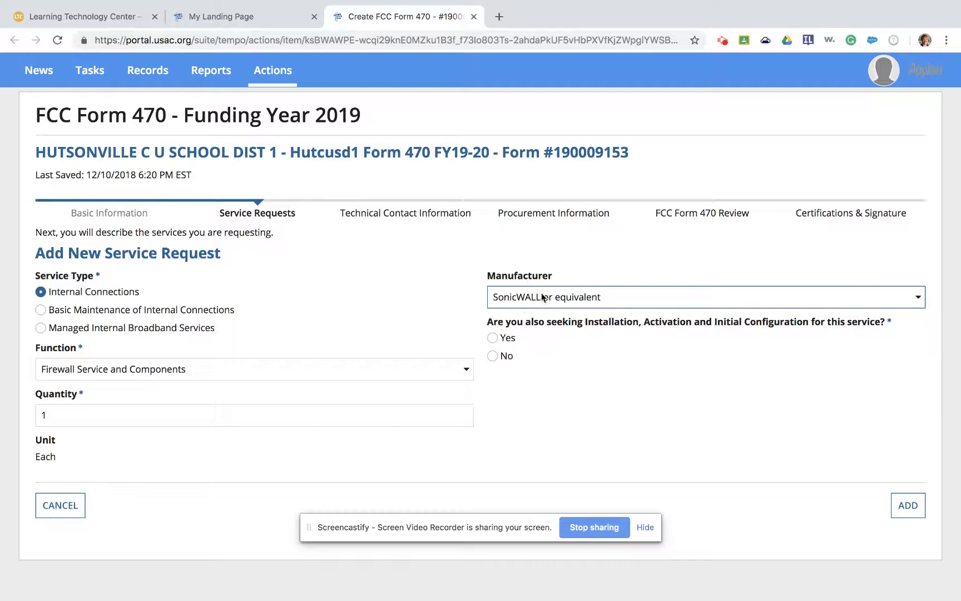
pyautogui.click(492, 356)
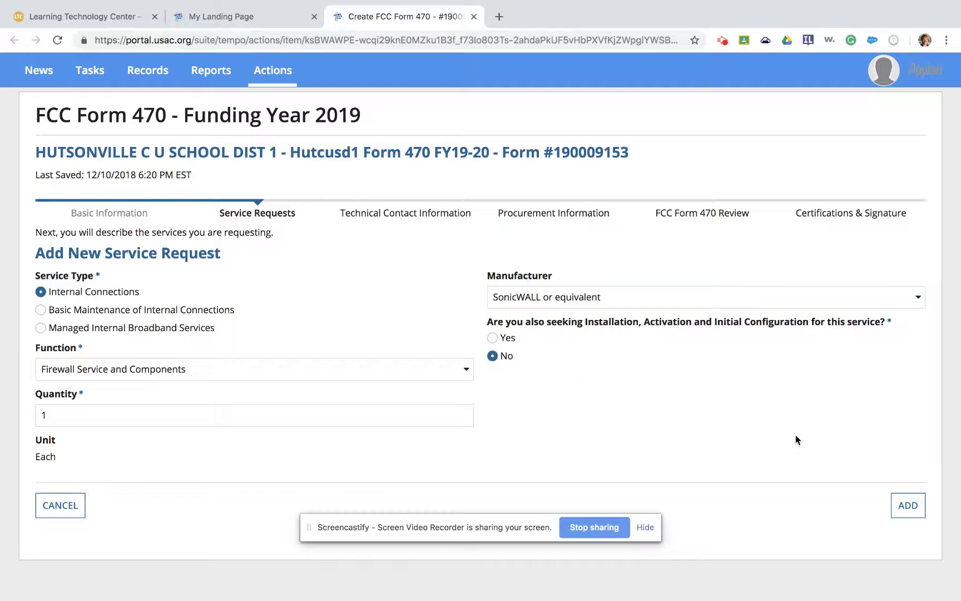
pyautogui.click(917, 510)
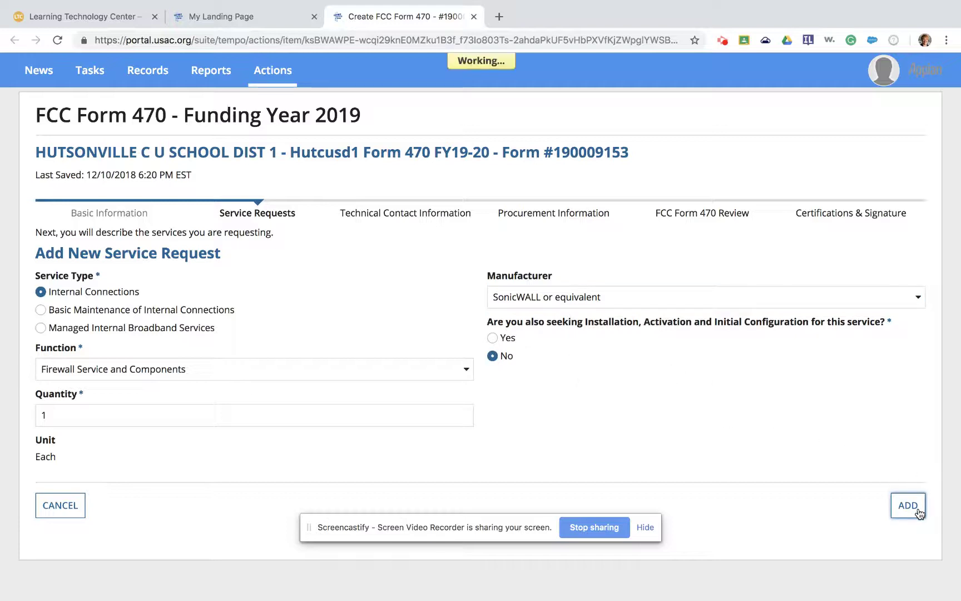
# Enter "Firewall is a Sonicwall 8100 or equivalent, price should include 3 years of service updates." as the Category Two narrative.
pyautogui.scroll(-7, 849, 396)
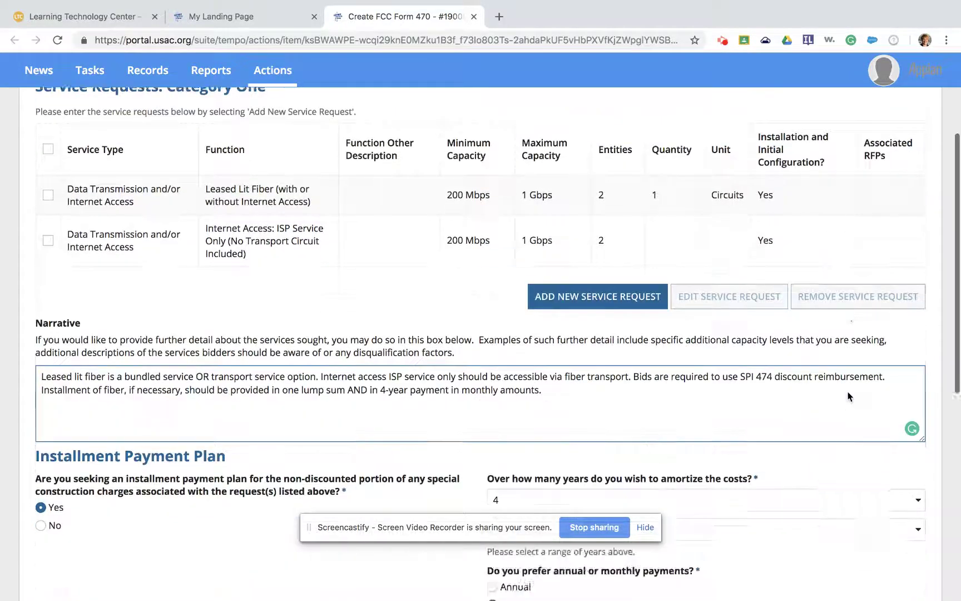
pyautogui.scroll(-2, 848, 395)
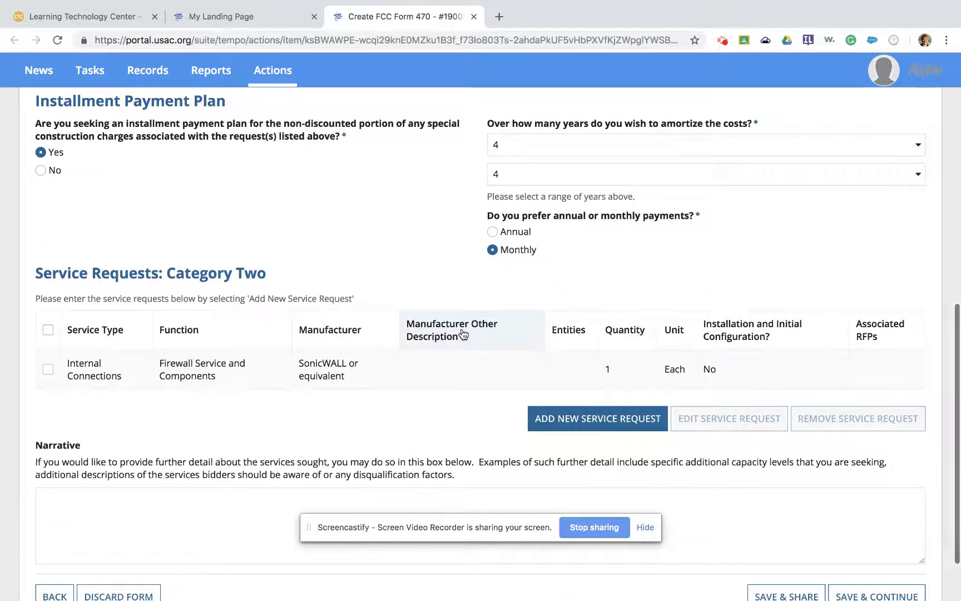
pyautogui.scroll(-1, 428, 387)
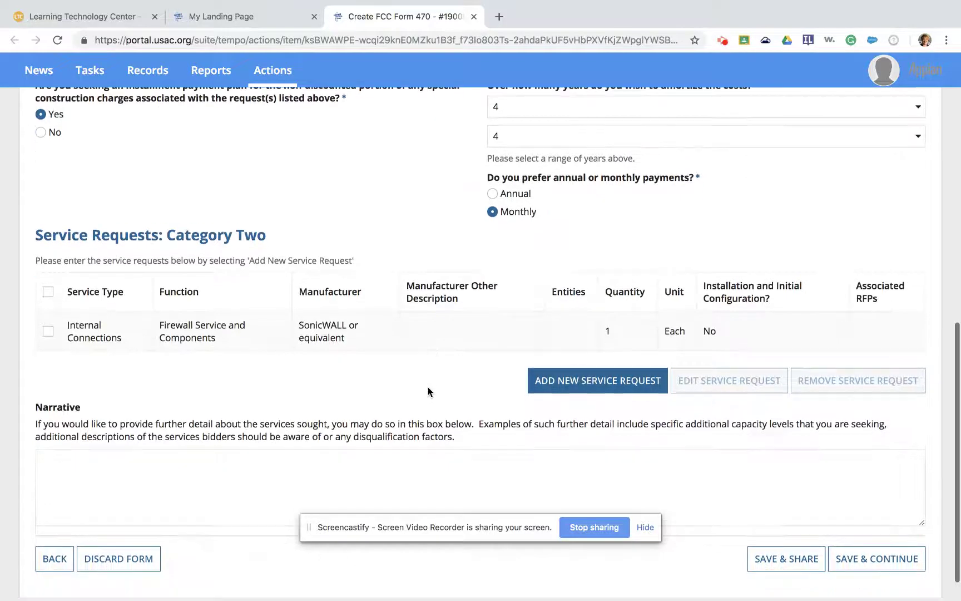
pyautogui.click(386, 444)
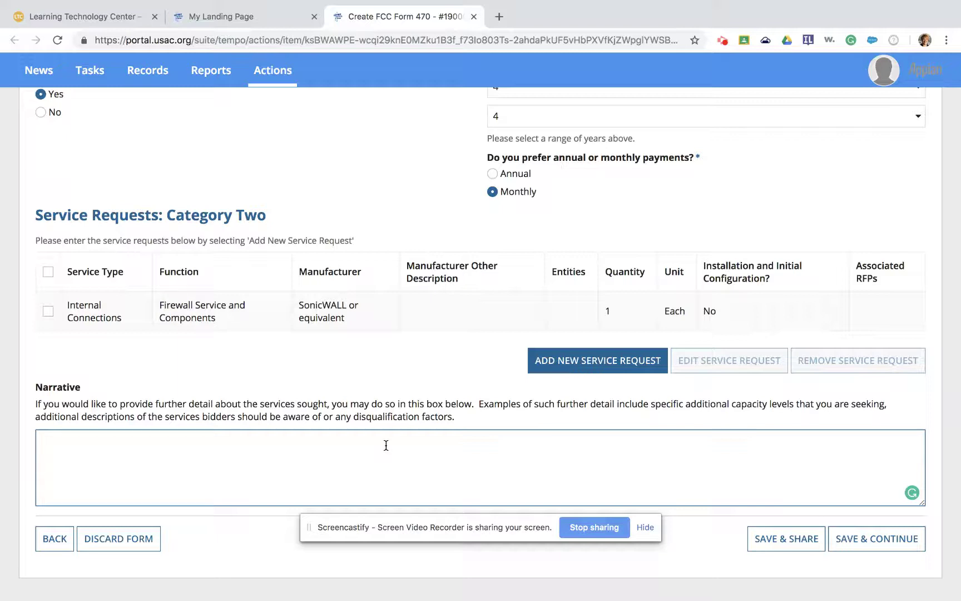
pyautogui.write('Firewall is a Sonicwall 8100 or')
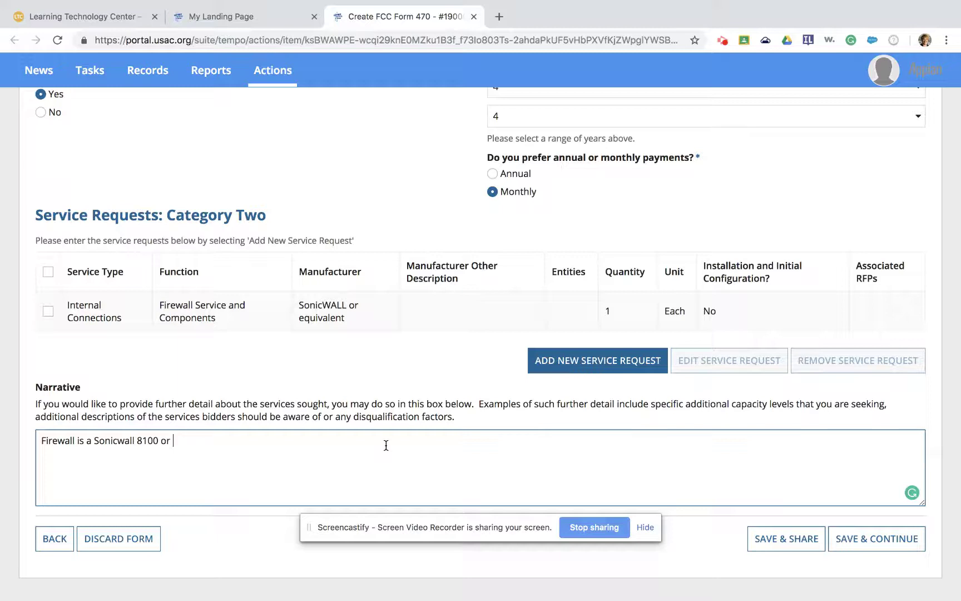
pyautogui.write('equivalent')
pyautogui.write(', price should in')
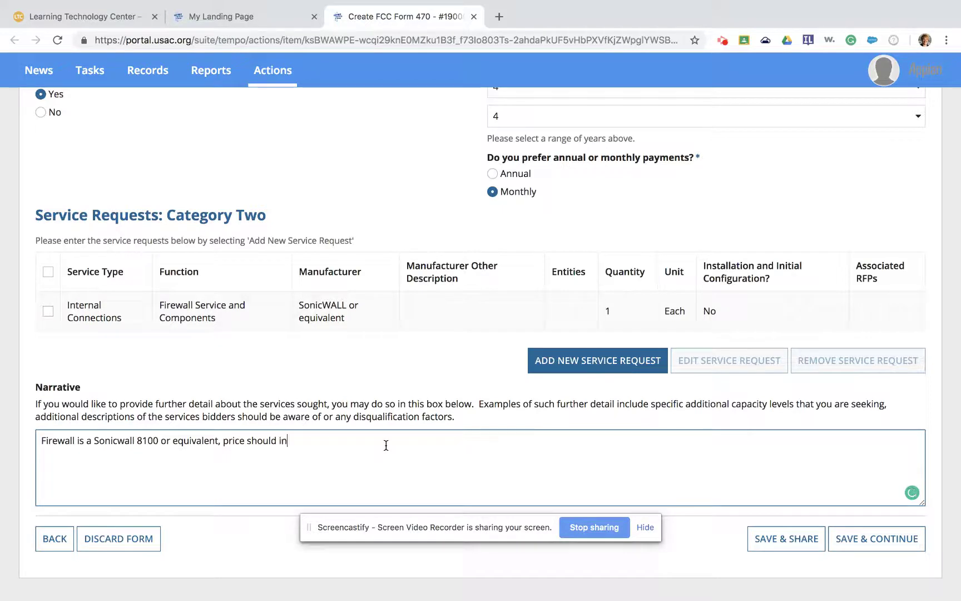
pyautogui.write('clude 3 years of service updates.')
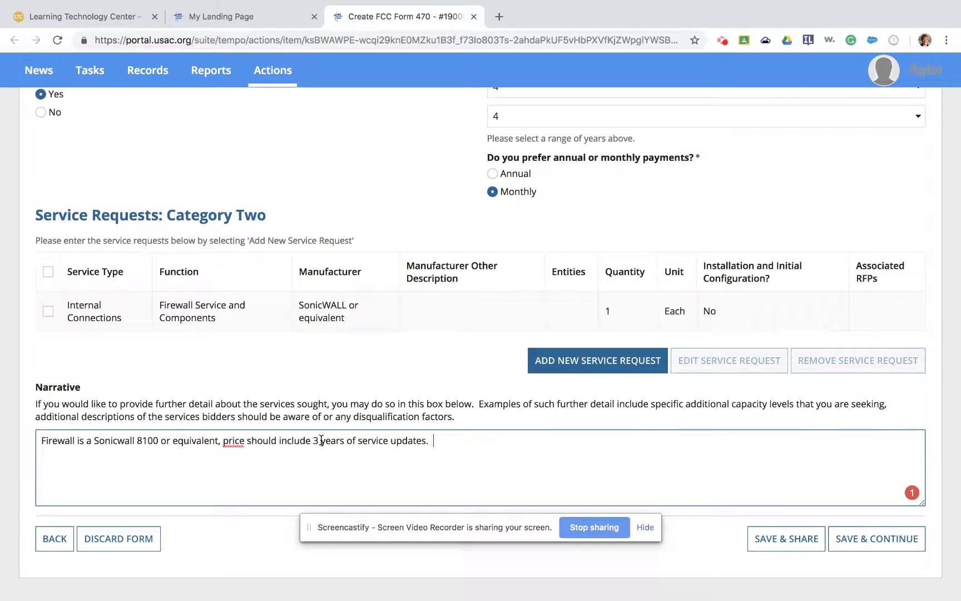
# Append "Firewall prices should break out filtering and protection services." to the Category Two narrative.
pyautogui.moveTo(233, 440)
pyautogui.write('Firewall prices should ')
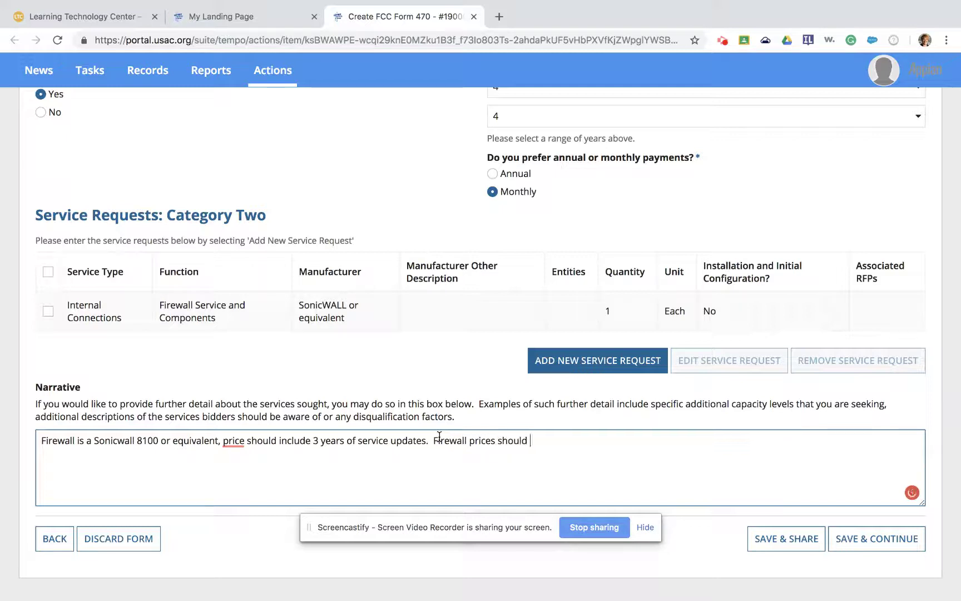
pyautogui.write('break out filterin')
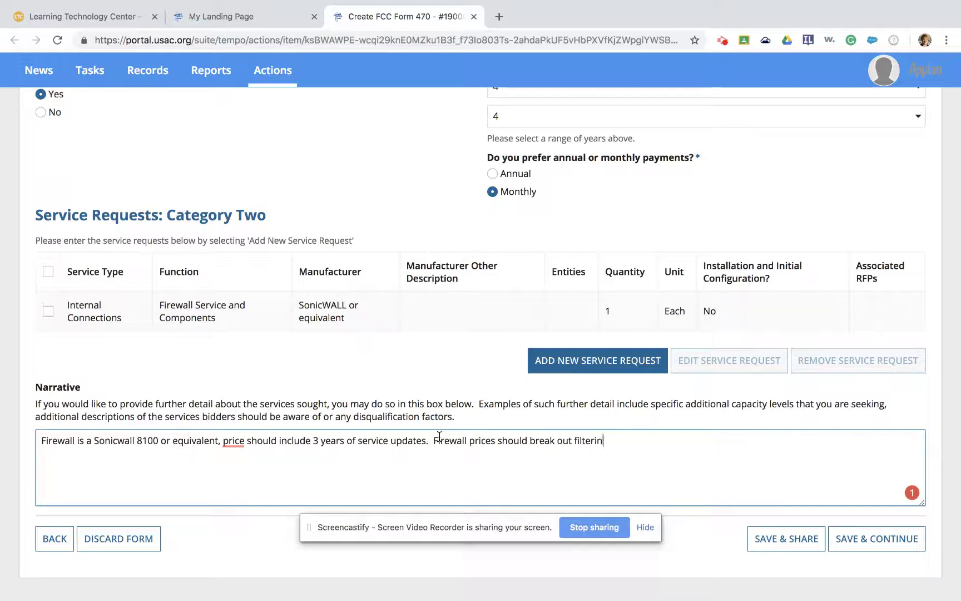
pyautogui.write('g and protection services.')
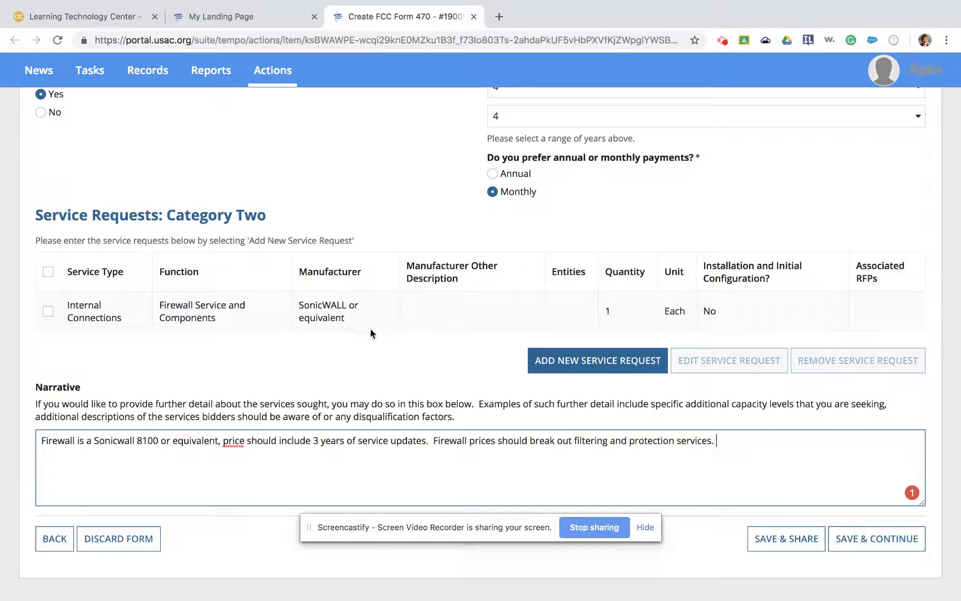
# Start a Category Two service request for Basic Maintenance of Internal Connections with function Firewall Service and Components and quantity 1.
pyautogui.click(577, 366)
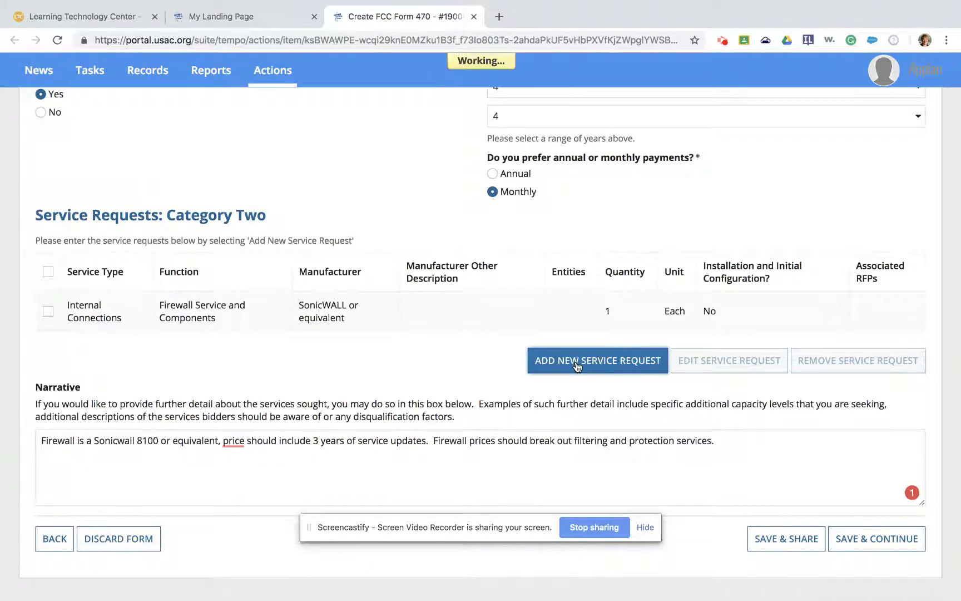
pyautogui.click(126, 311)
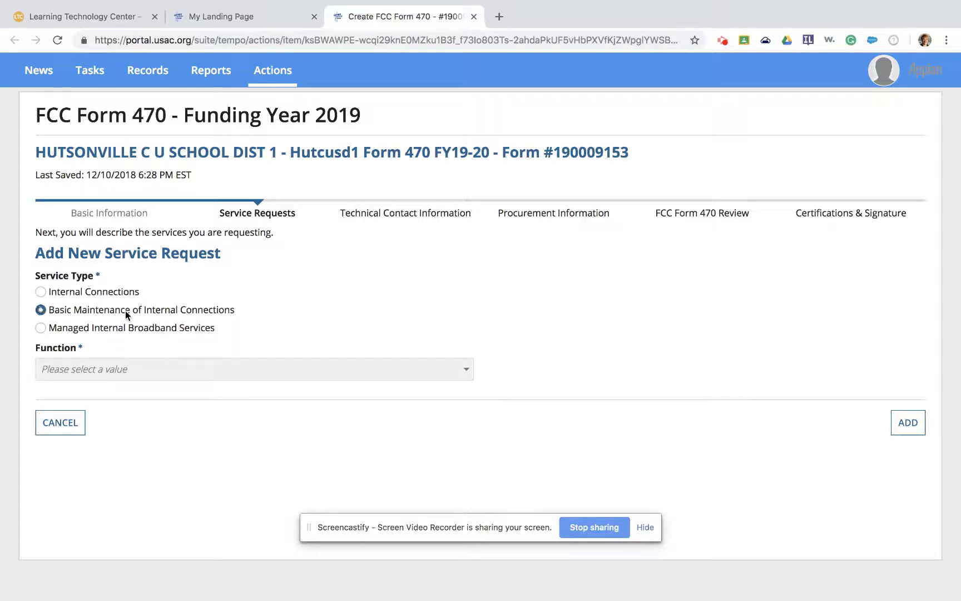
pyautogui.click(121, 370)
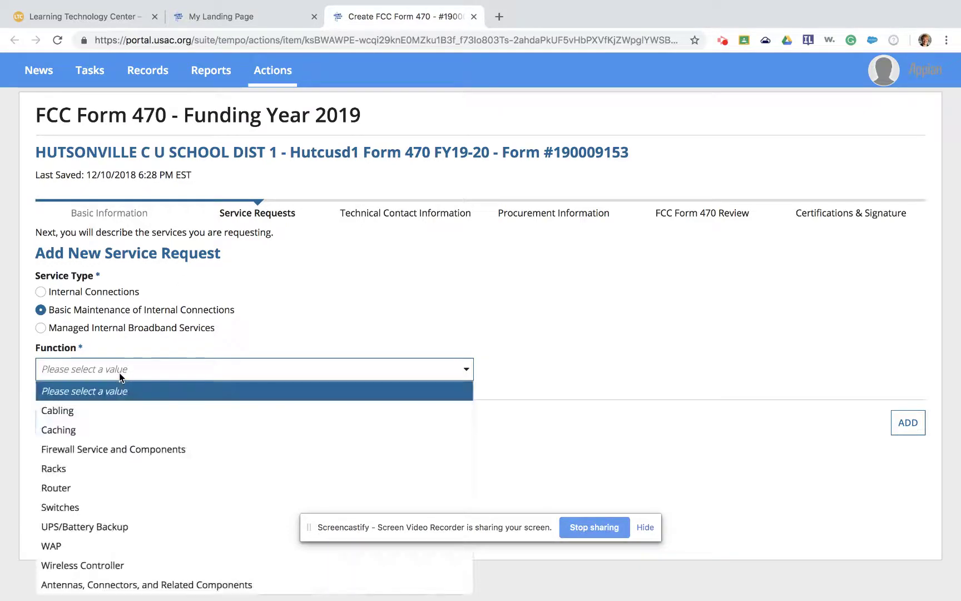
pyautogui.click(128, 451)
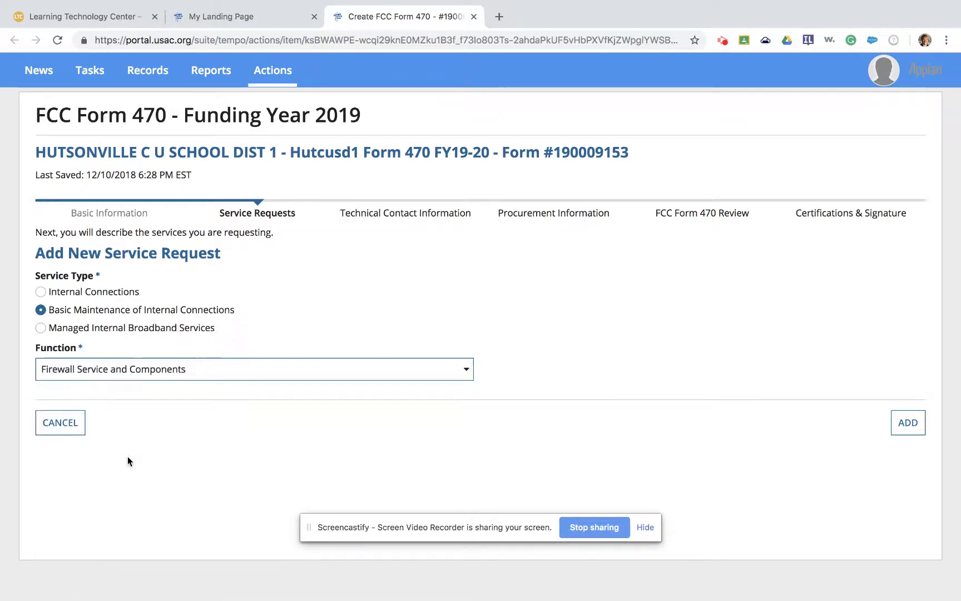
pyautogui.click(138, 419)
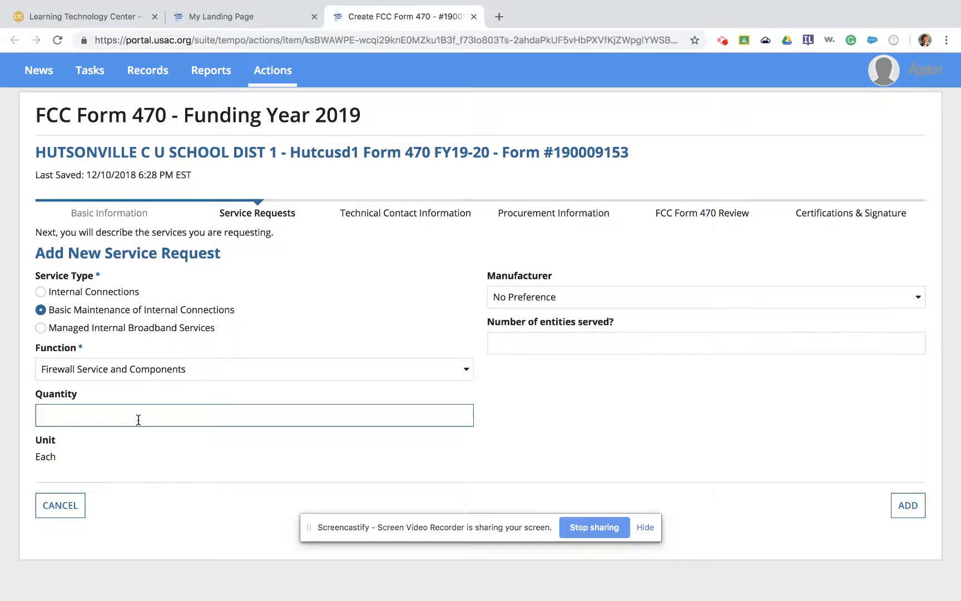
pyautogui.write('1')
# Set the manufacturer to SonicWALL and the number of entities served to 2, and add the firewall maintenance request.
pyautogui.click(517, 297)
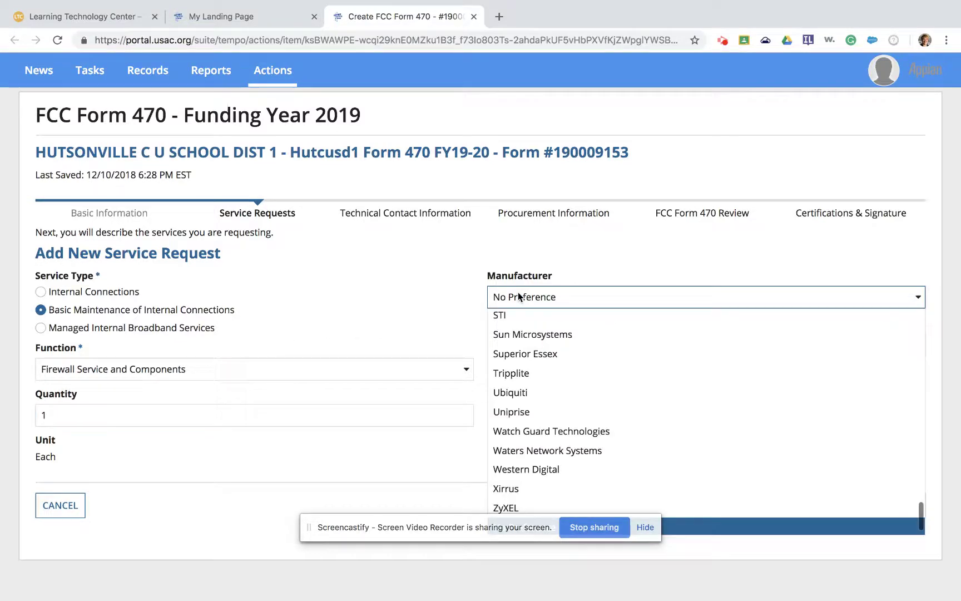
pyautogui.scroll(3, 526, 356)
pyautogui.click(526, 357)
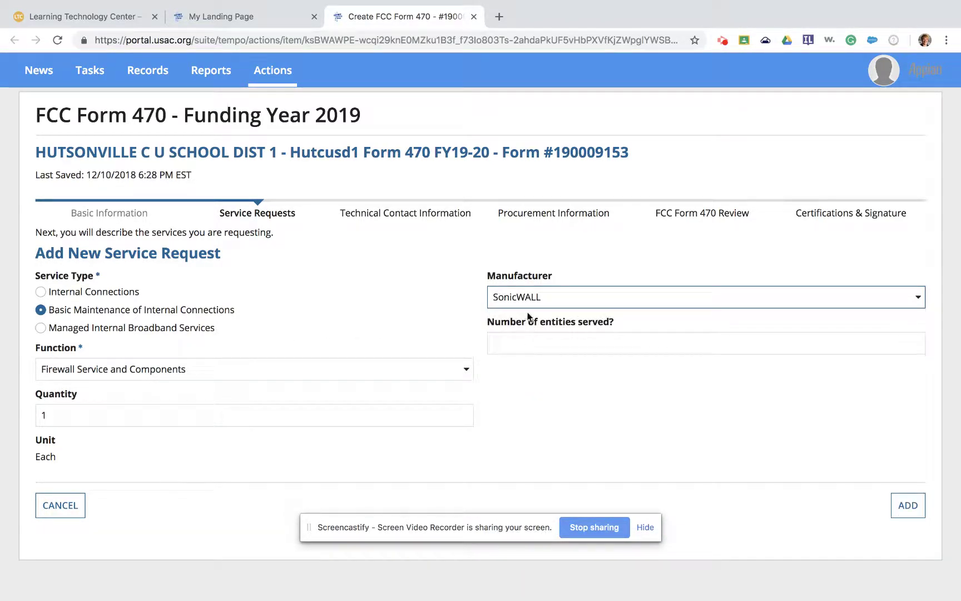
pyautogui.click(526, 295)
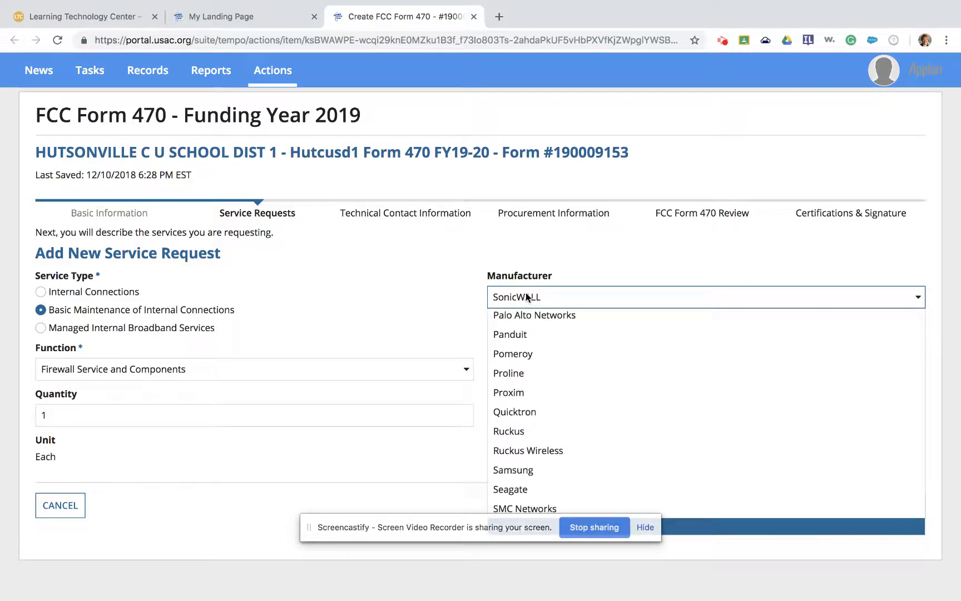
pyautogui.click(527, 297)
pyautogui.click(533, 343)
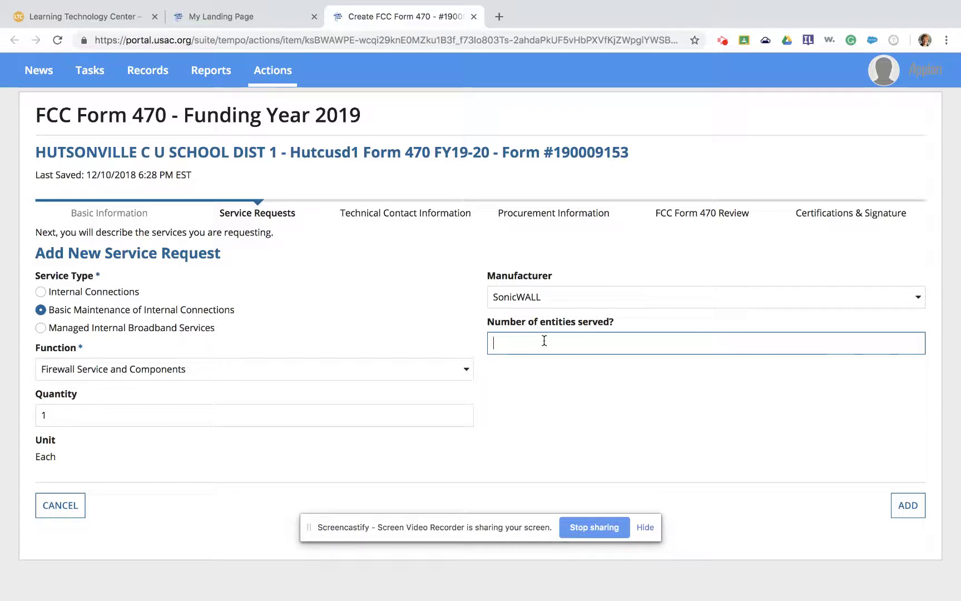
pyautogui.write('2')
pyautogui.click(903, 506)
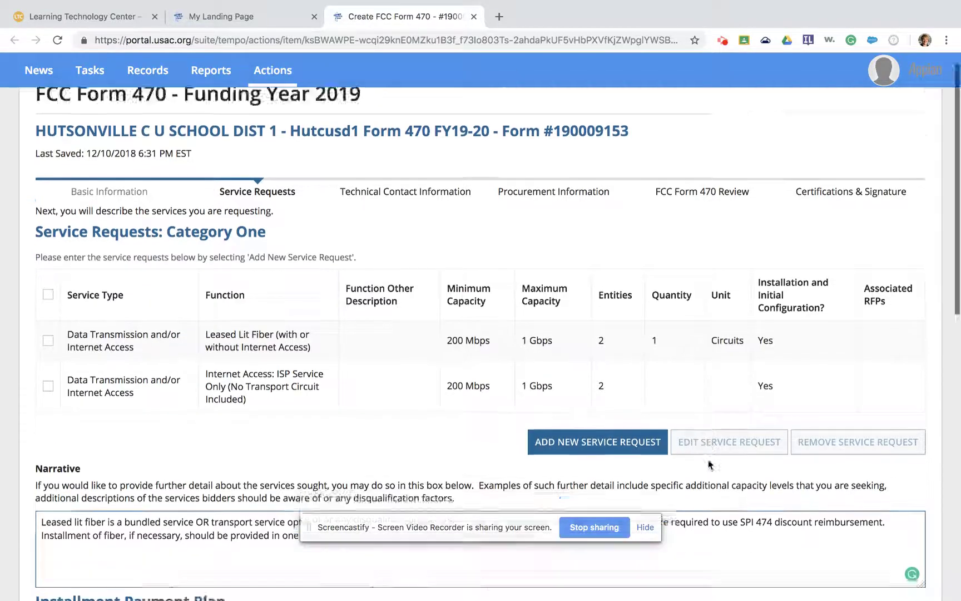
# Insert "and service" after "Firewall" in the second sentence of the Category Two narrative.
pyautogui.scroll(-5, 709, 460)
pyautogui.scroll(-7, 708, 460)
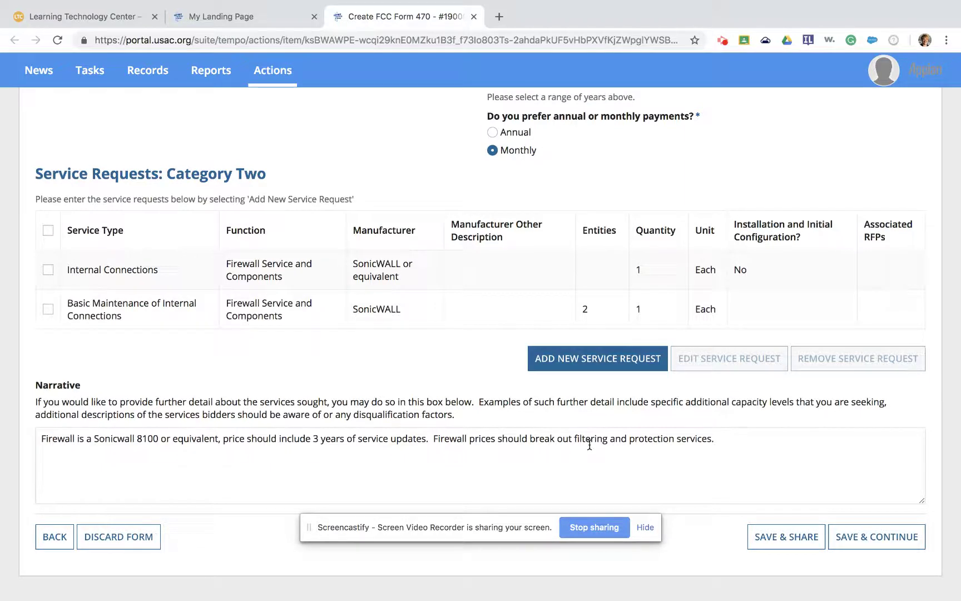
pyautogui.click(468, 441)
pyautogui.write('an ')
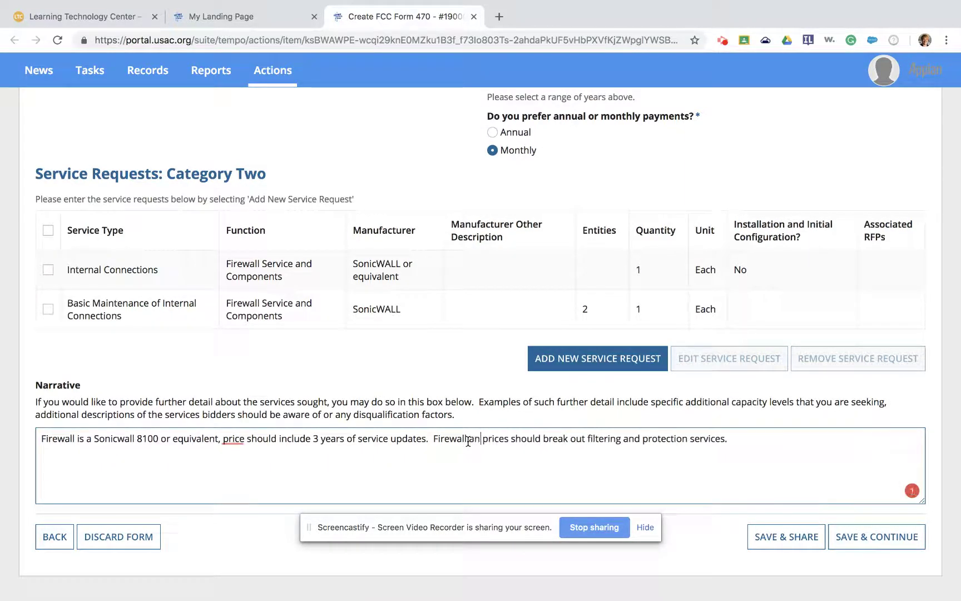
pyautogui.write('d service')
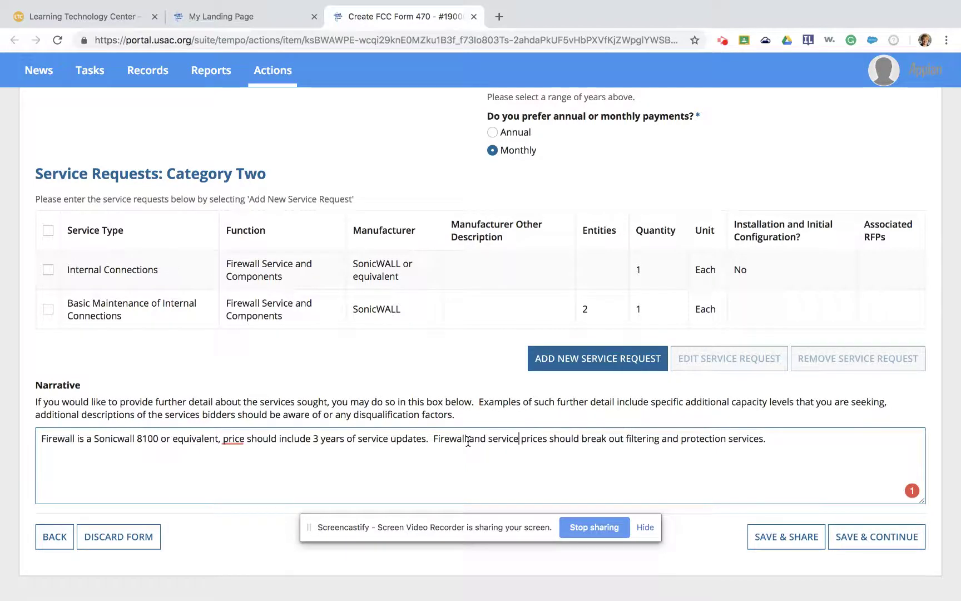
pyautogui.click(788, 440)
# Start a Category Two service request for Internal Connections with function Switches and quantity 10.
pyautogui.click(665, 367)
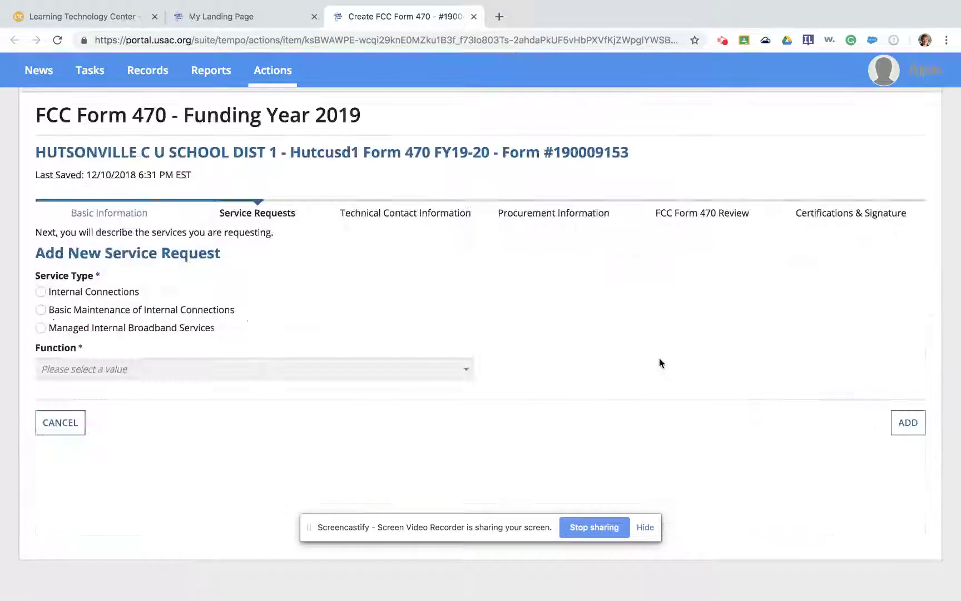
pyautogui.click(110, 293)
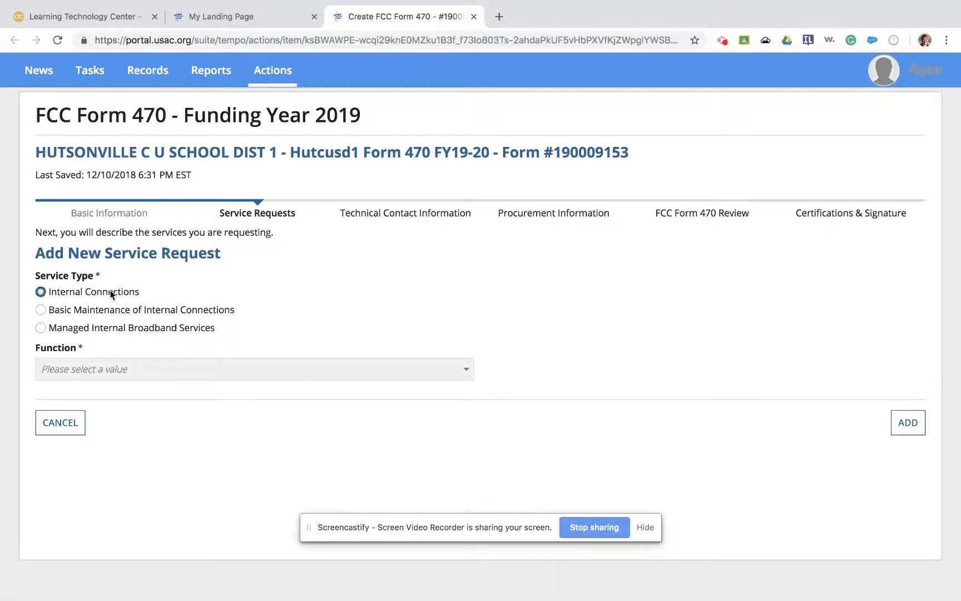
pyautogui.click(104, 371)
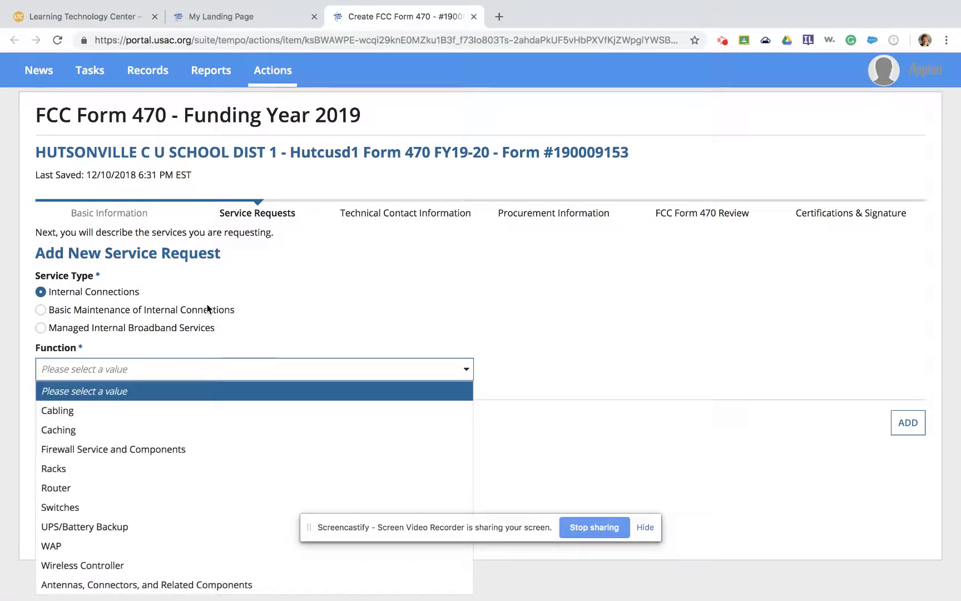
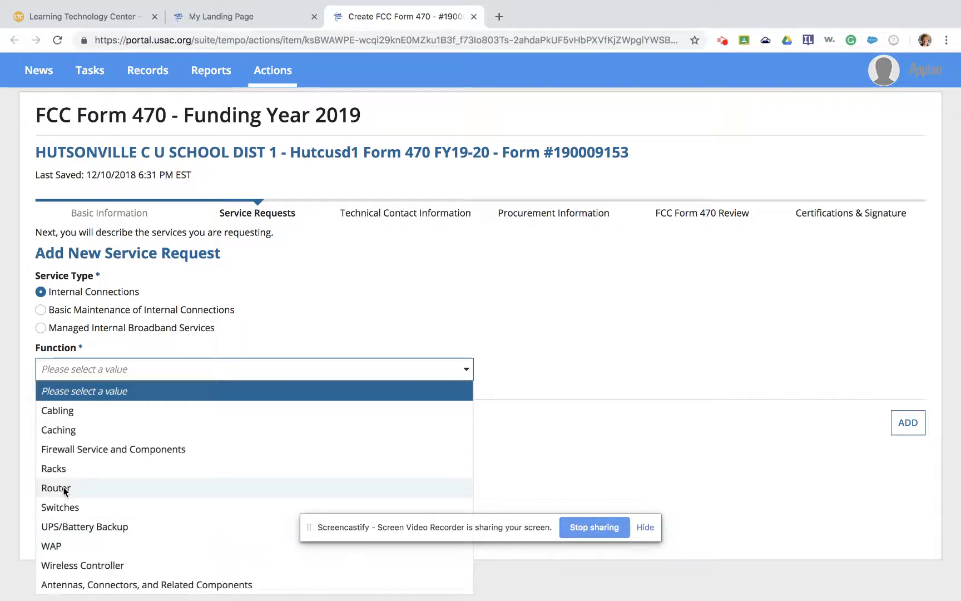
pyautogui.click(61, 507)
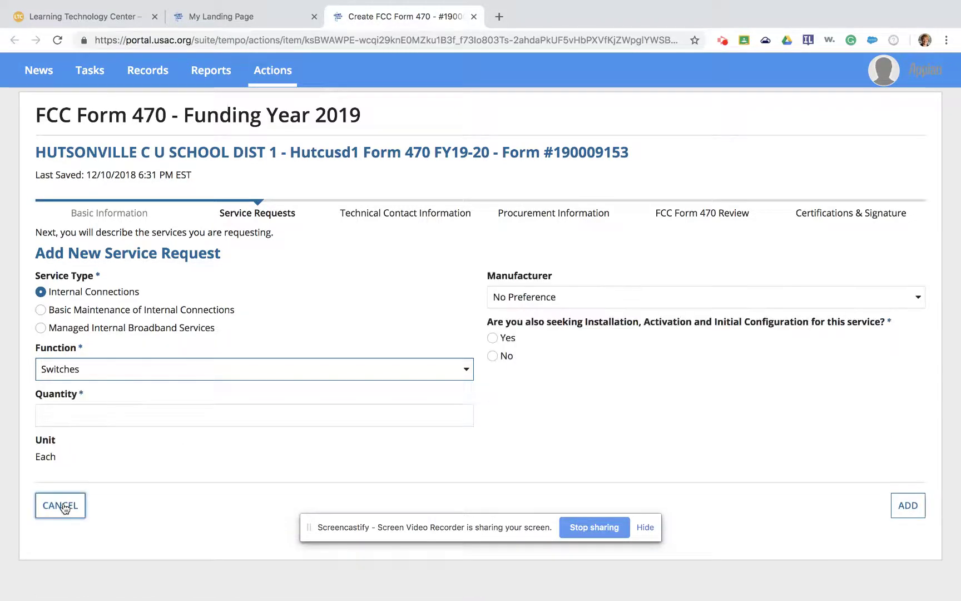
pyautogui.click(133, 416)
pyautogui.write('1')
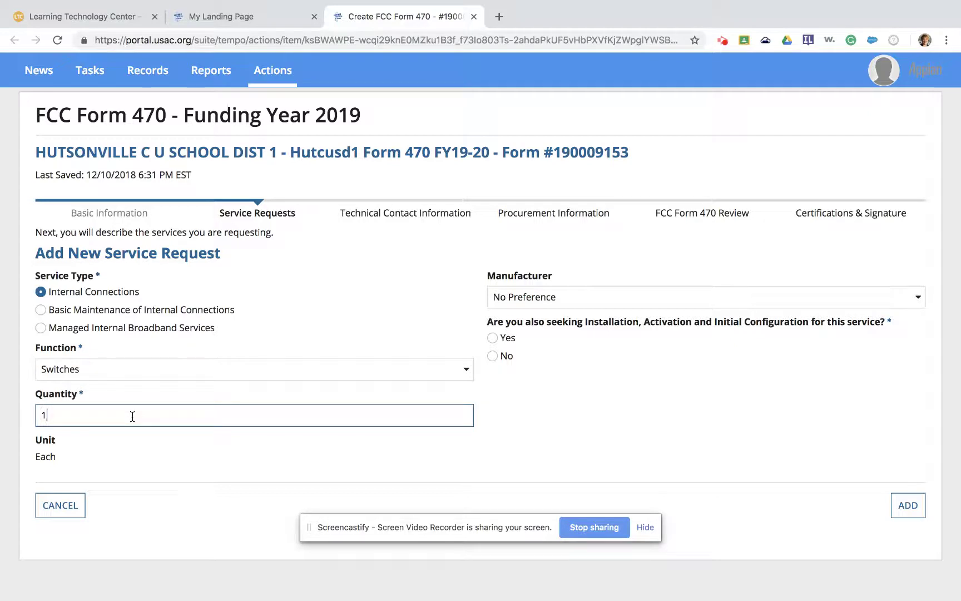
pyautogui.write('0')
# Set the manufacturer to Cisco Systems or equivalent, decline installation and initial configuration, and add the switches request.
pyautogui.click(606, 294)
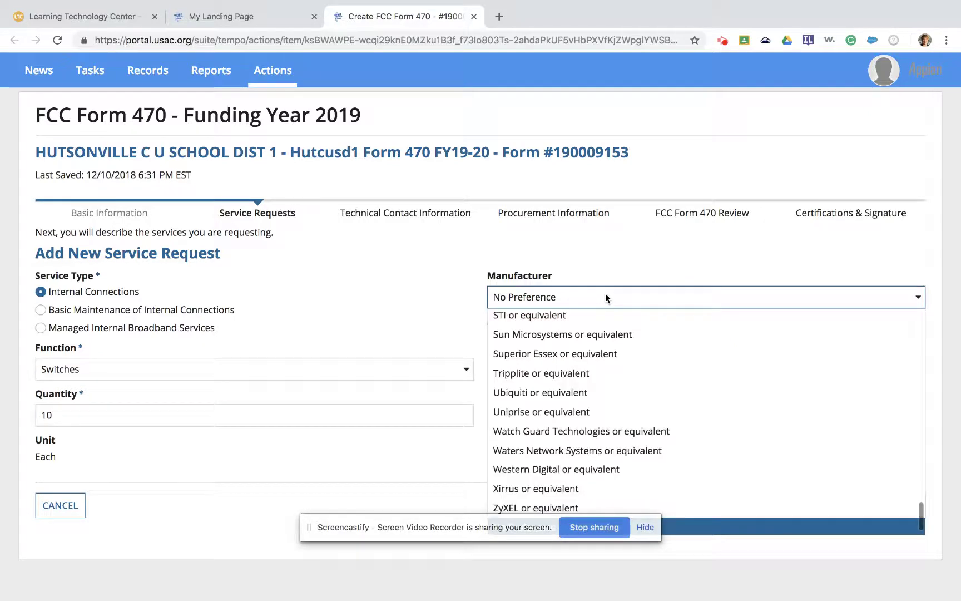
pyautogui.scroll(-1, 609, 378)
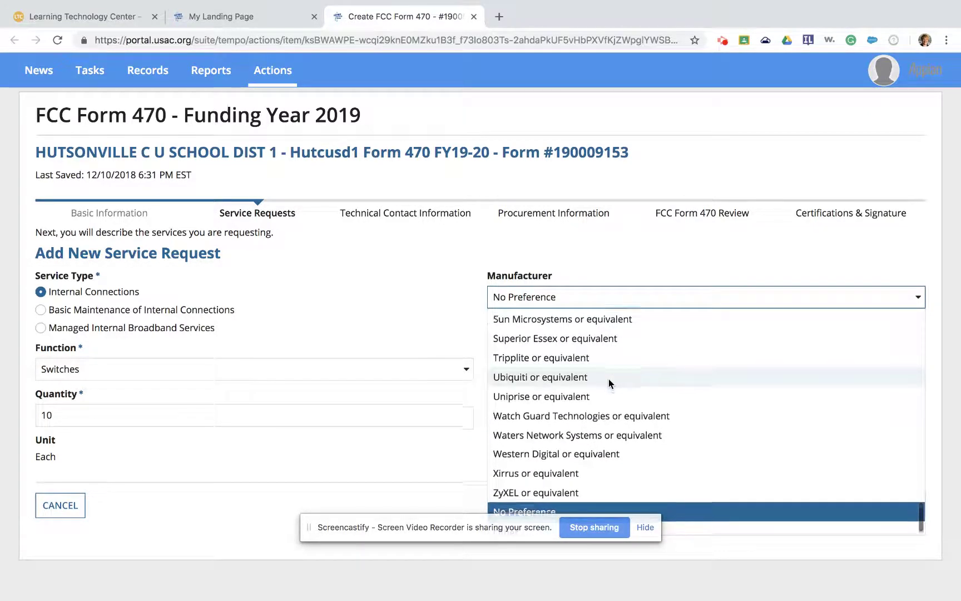
pyautogui.scroll(10, 609, 378)
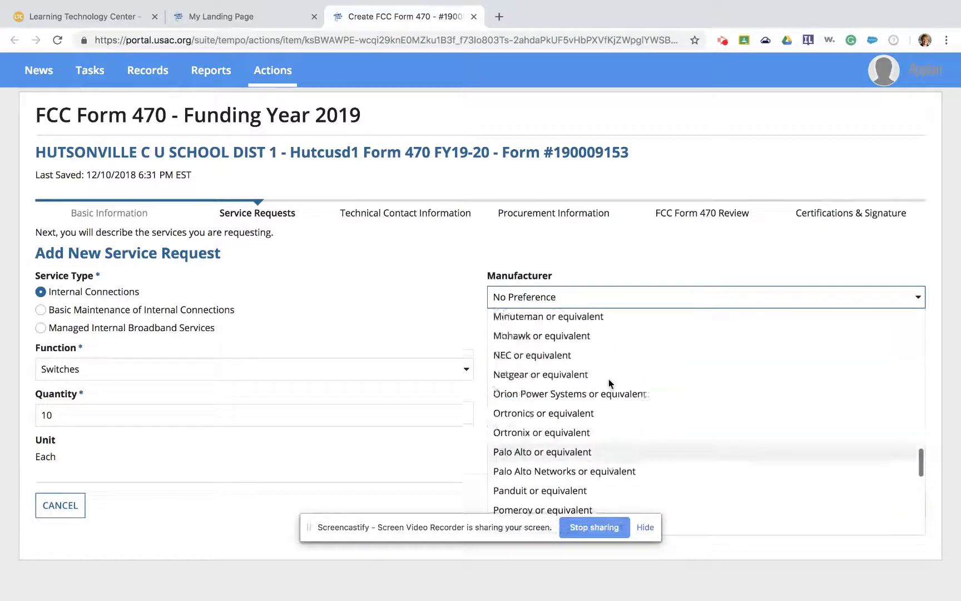
pyautogui.scroll(15, 611, 384)
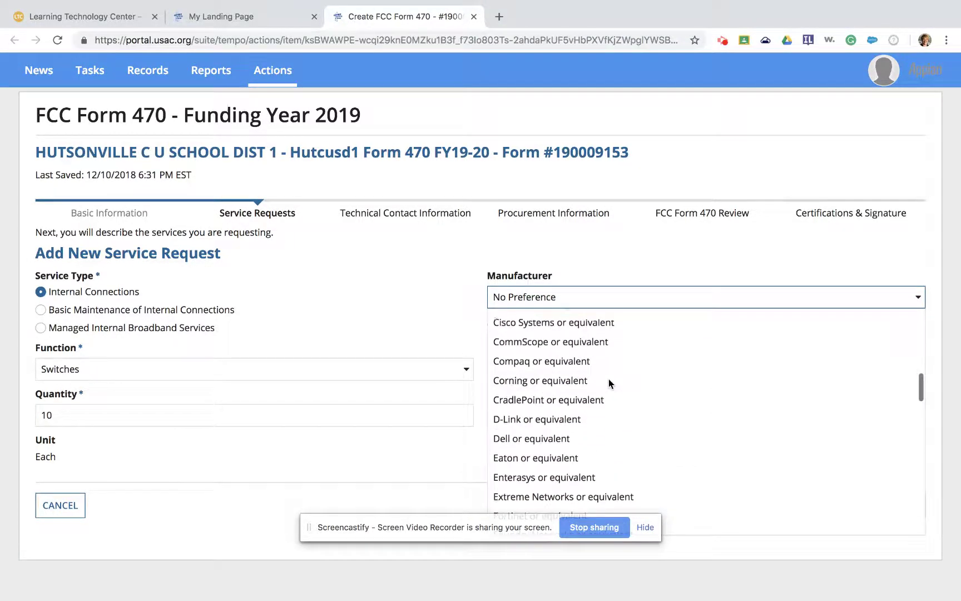
pyautogui.scroll(3, 609, 380)
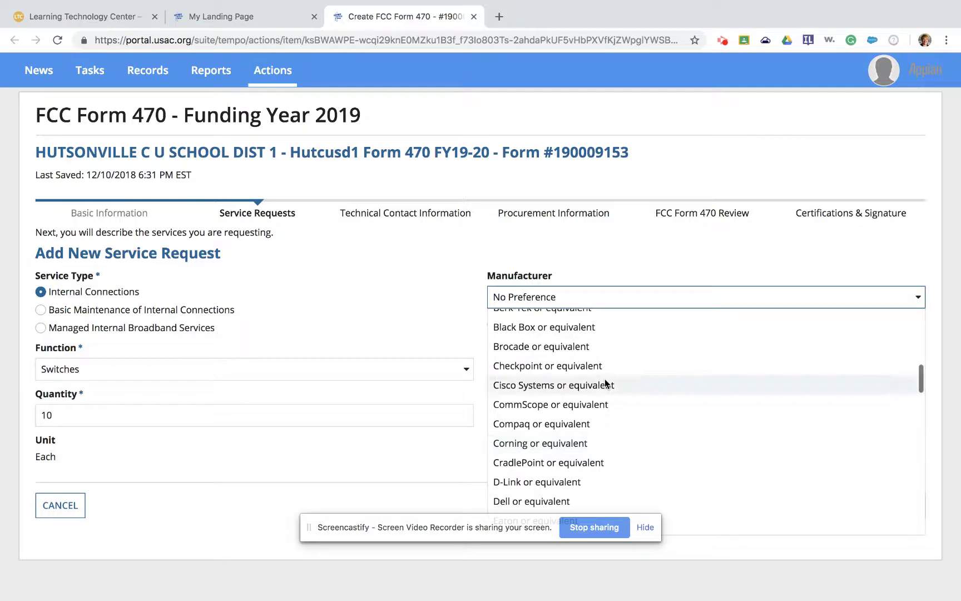
pyautogui.click(604, 383)
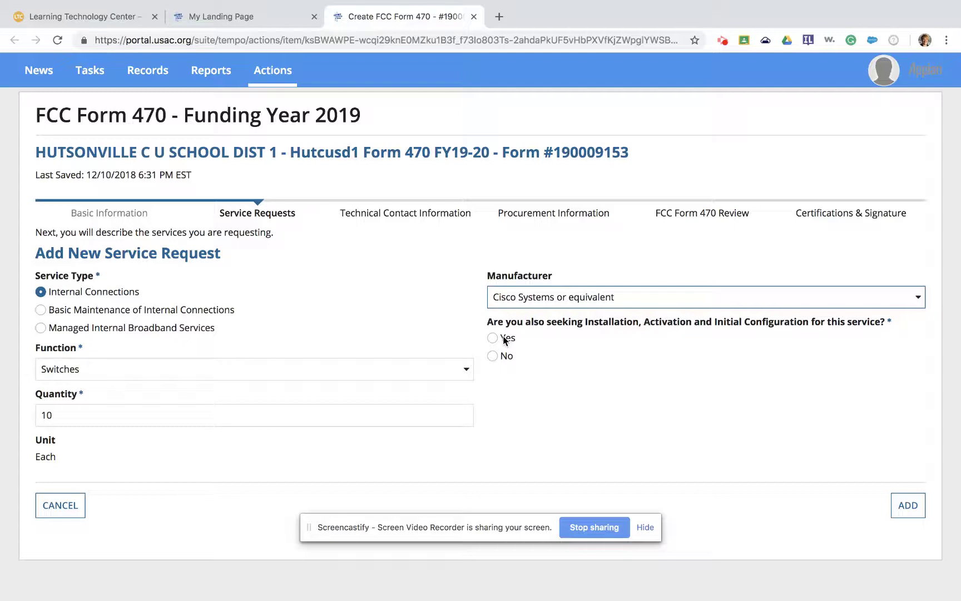
pyautogui.click(496, 356)
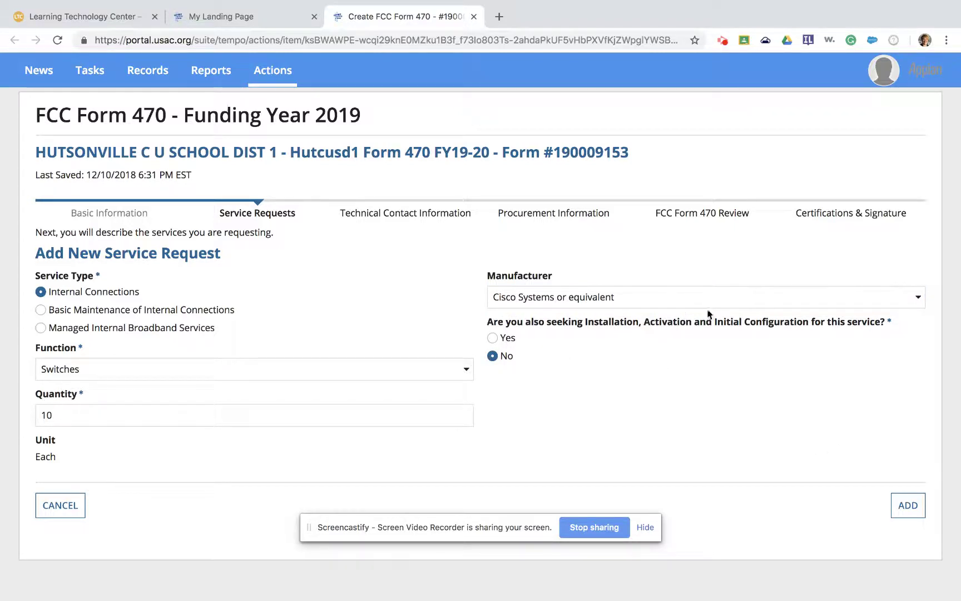
pyautogui.click(910, 506)
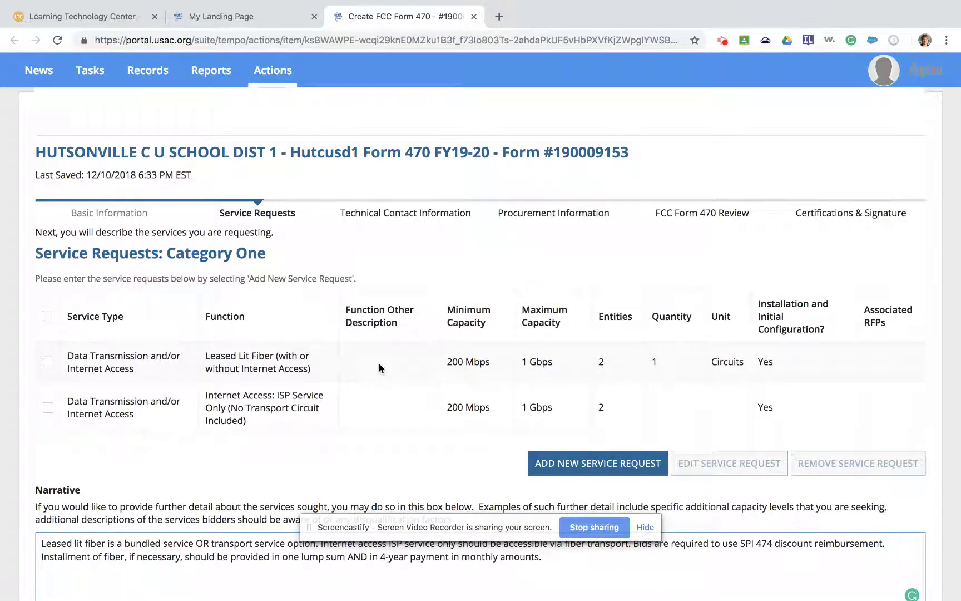
# Append "5 Switches, 24 port managed PoE, 5 switches 12 port, unmanaged." to the Category Two narrative.
pyautogui.scroll(-10, 378, 363)
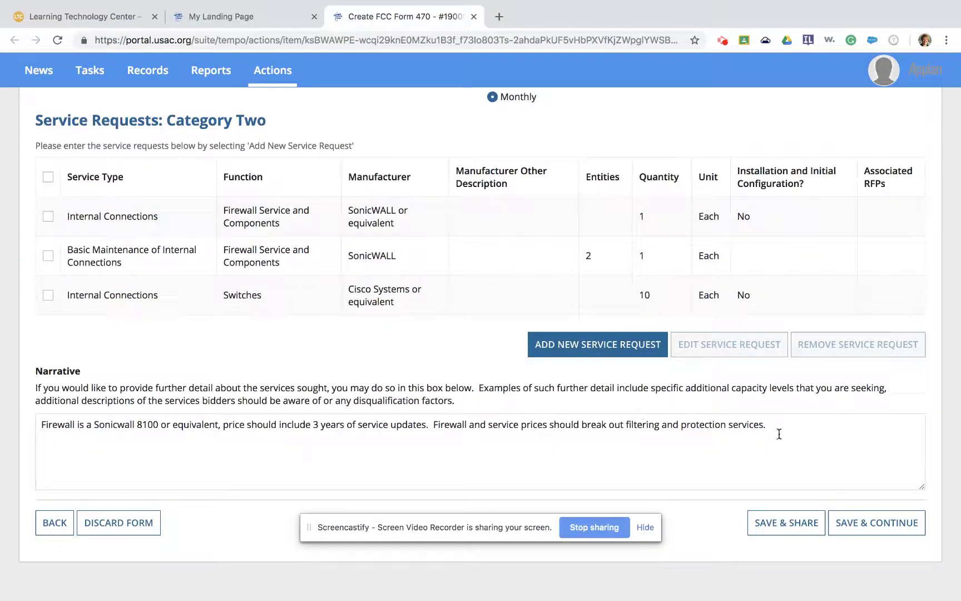
pyautogui.click(780, 434)
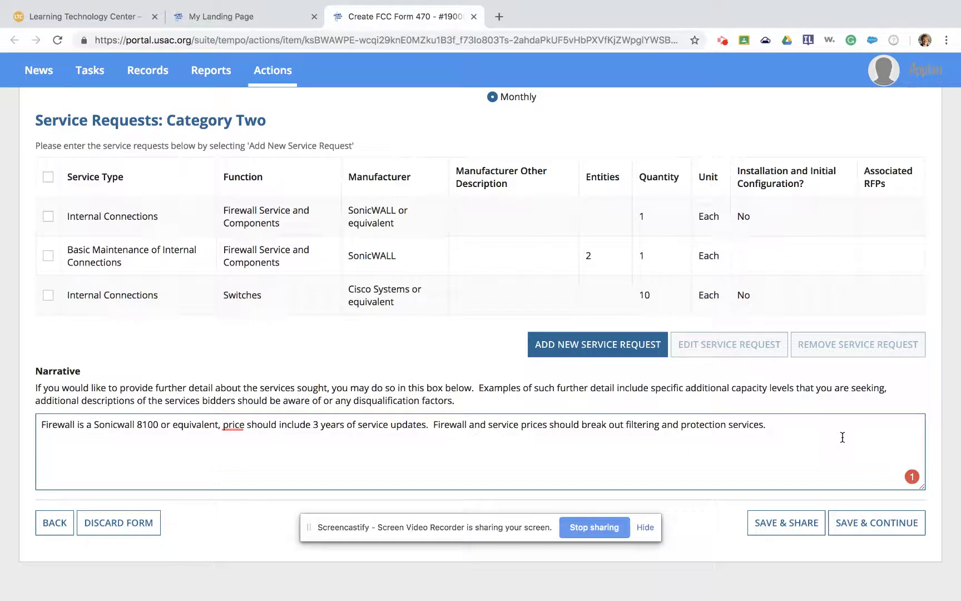
pyautogui.write('5 Switches')
pyautogui.press('BackSpace')
pyautogui.write(', 24 port manages')
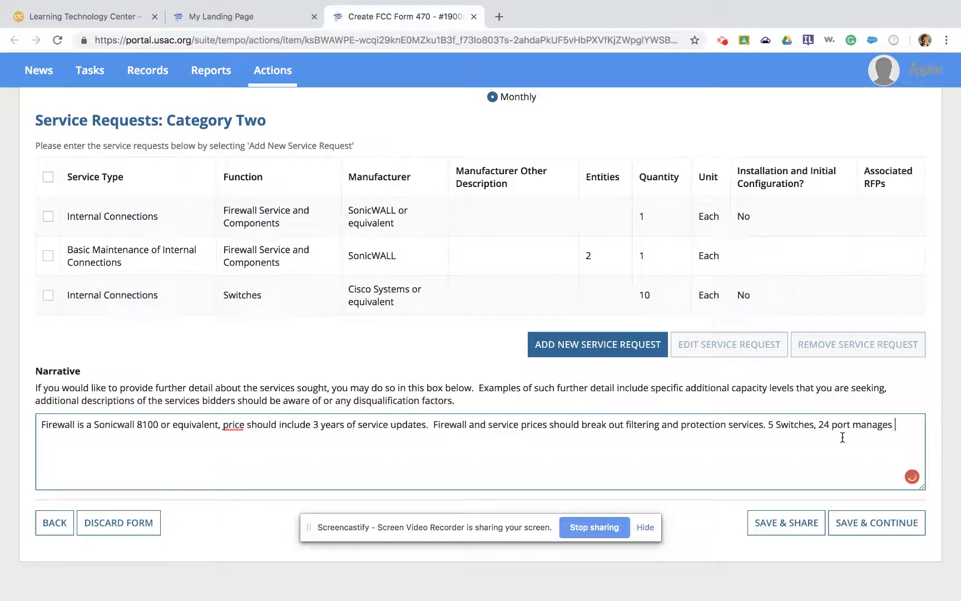
pyautogui.press('BackSpace')
pyautogui.write('d PoE, 5 switches 12 port')
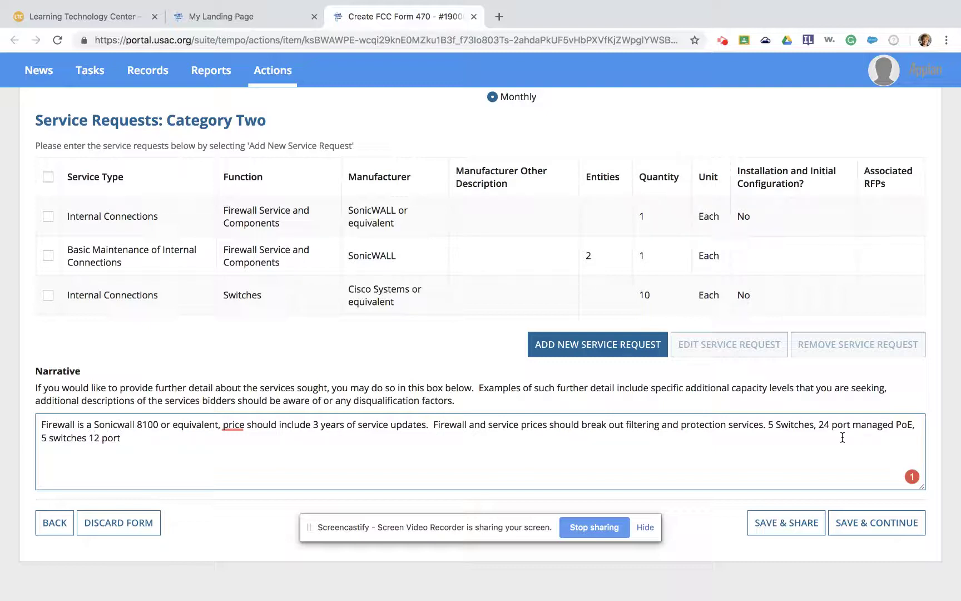
pyautogui.write(', unmanaged.')
pyautogui.click(595, 346)
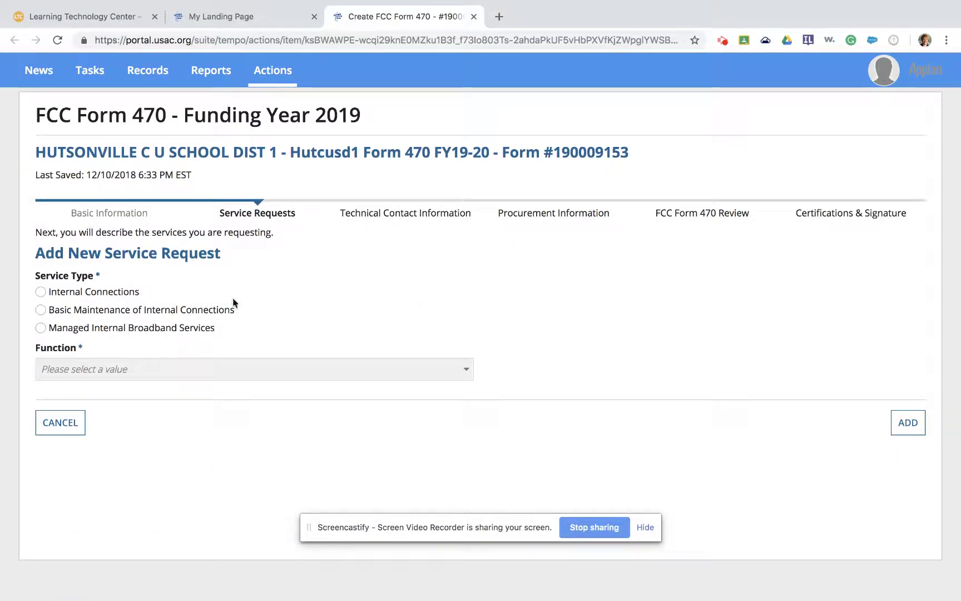
pyautogui.click(113, 293)
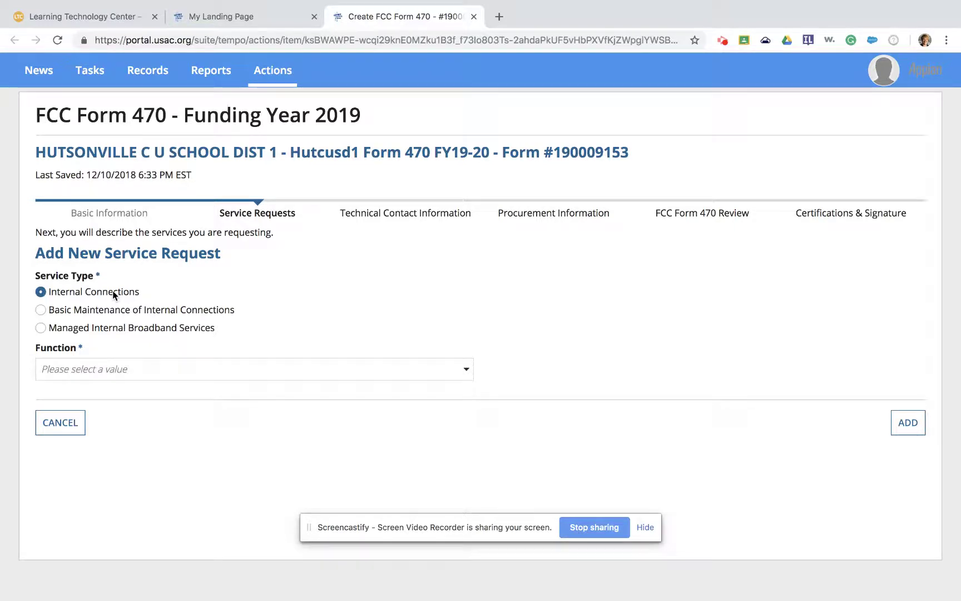
pyautogui.click(93, 369)
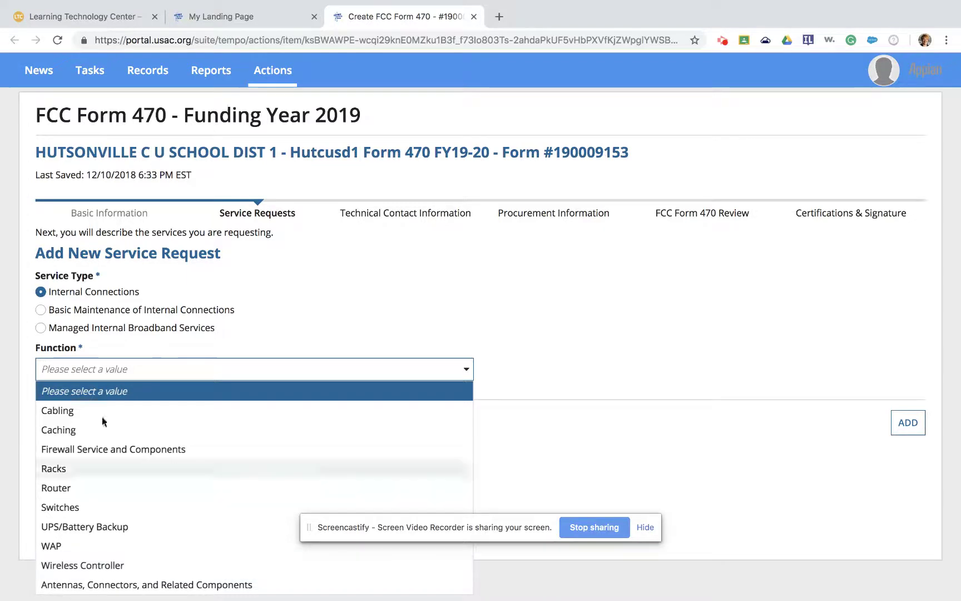
pyautogui.click(103, 314)
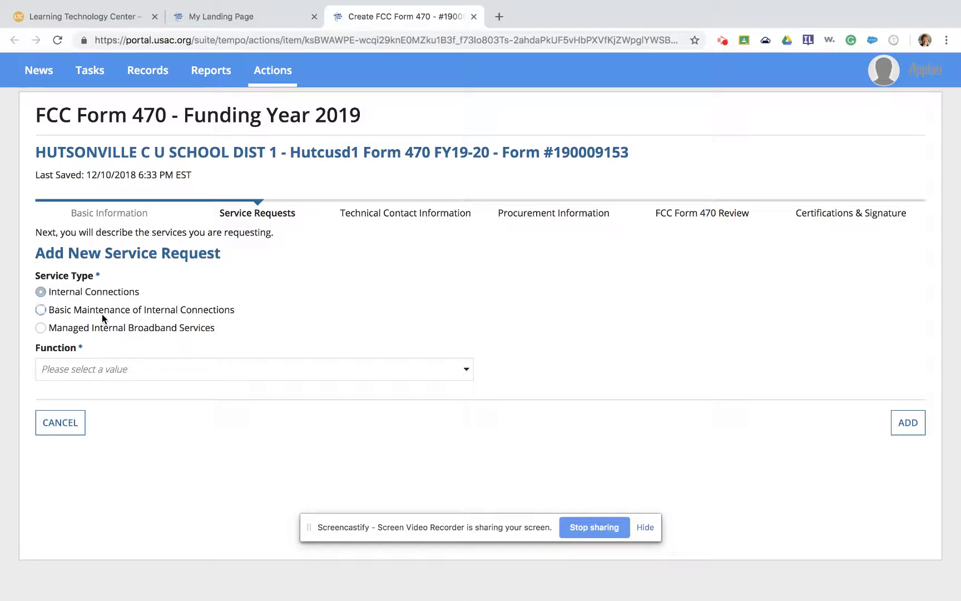
pyautogui.click(88, 369)
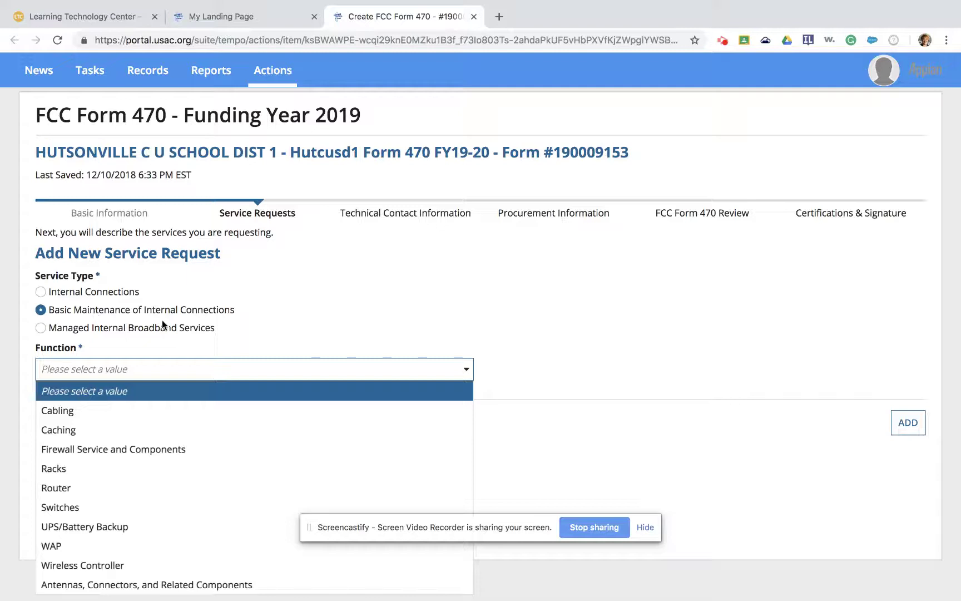
pyautogui.click(542, 338)
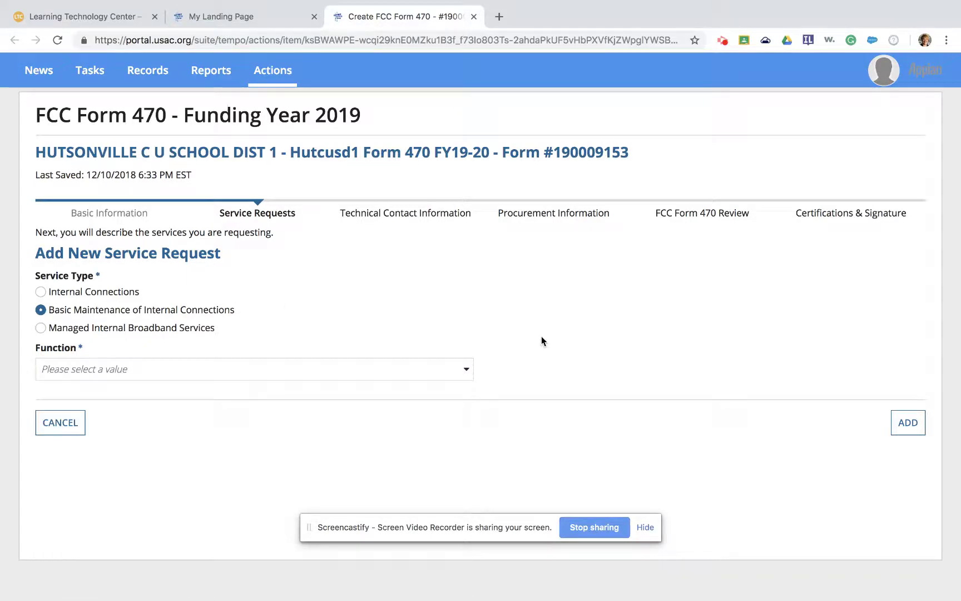
pyautogui.click(61, 423)
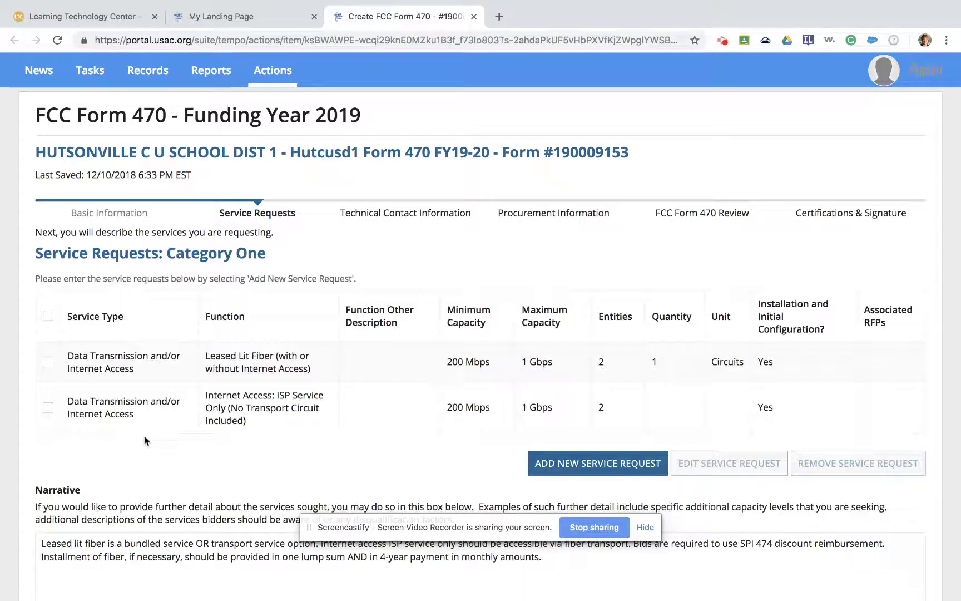
# Review the Category One and Category Two requests and narratives, and save them to continue to Technical Contact Information.
pyautogui.scroll(-1, 145, 436)
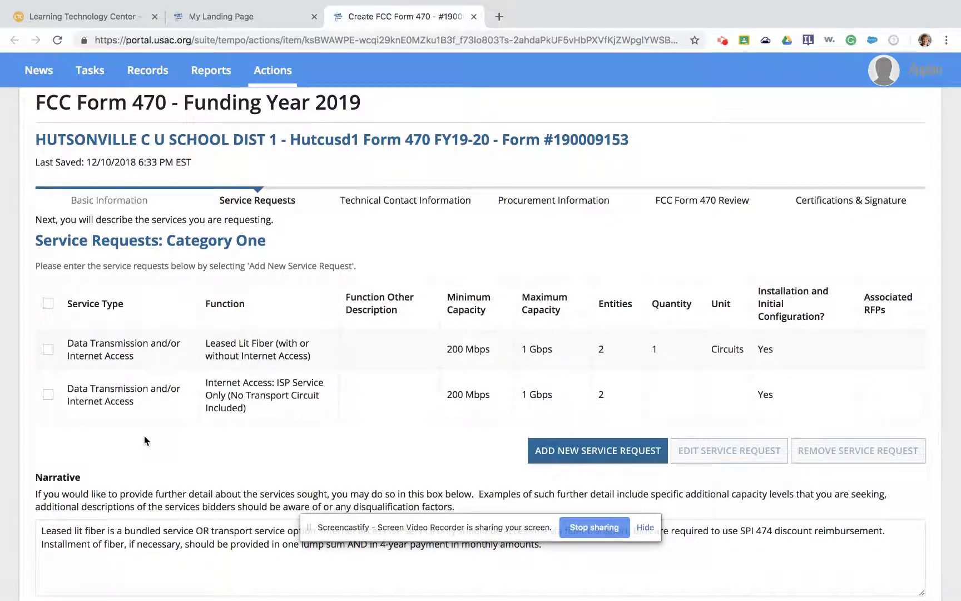
pyautogui.scroll(-5, 144, 440)
pyautogui.scroll(-6, 144, 441)
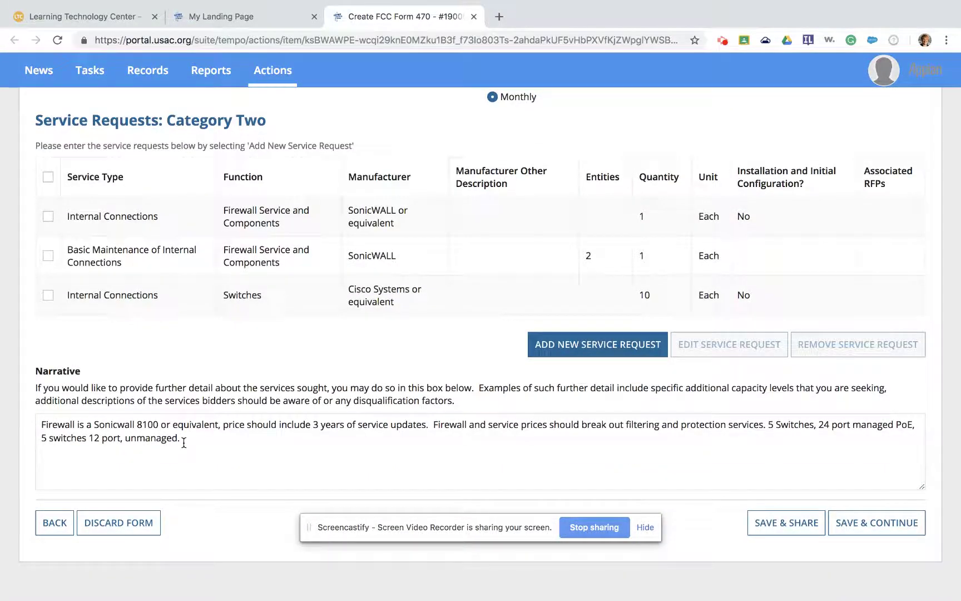
pyautogui.scroll(5, 184, 442)
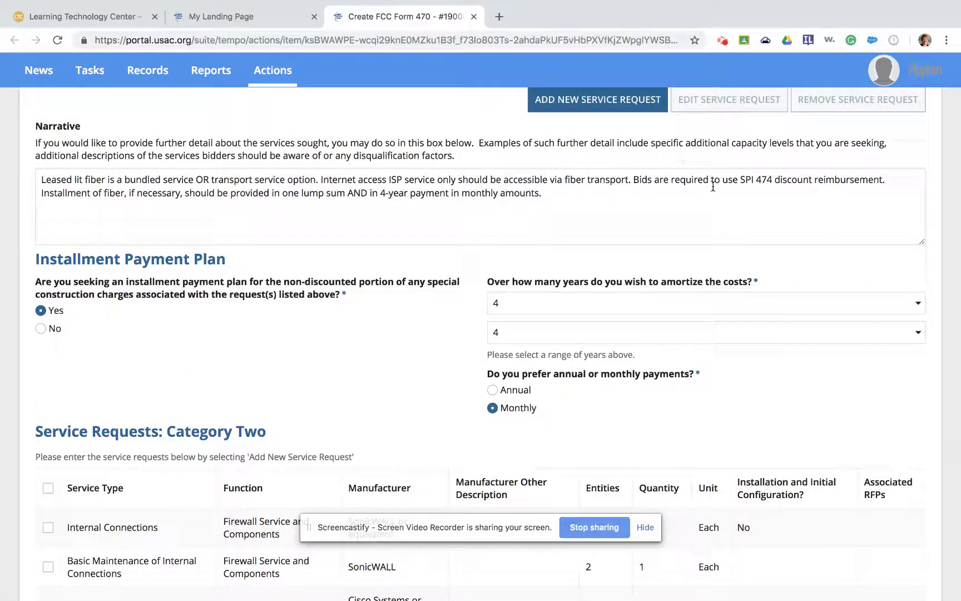
pyautogui.scroll(-1, 808, 189)
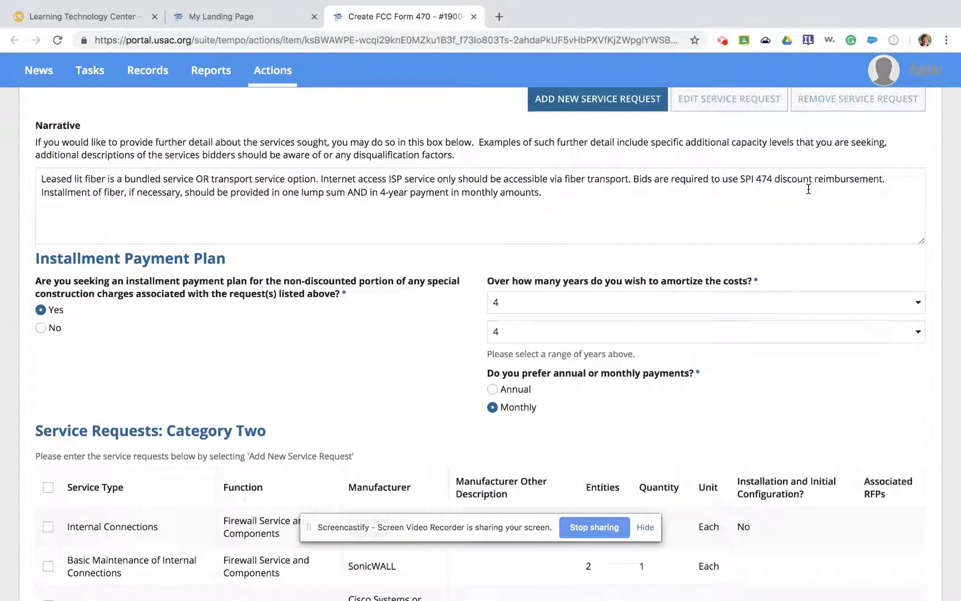
pyautogui.scroll(-5, 809, 189)
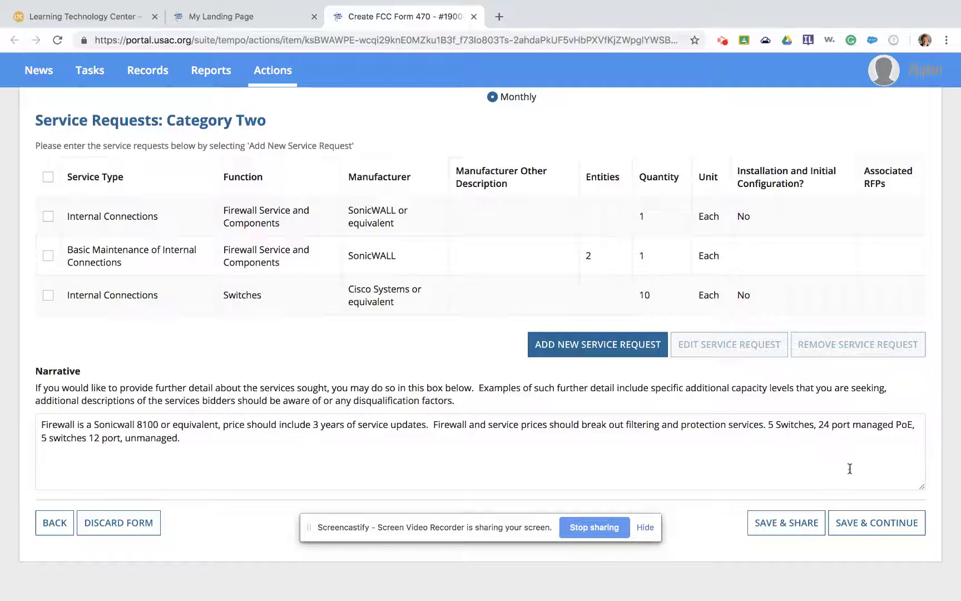
pyautogui.click(868, 529)
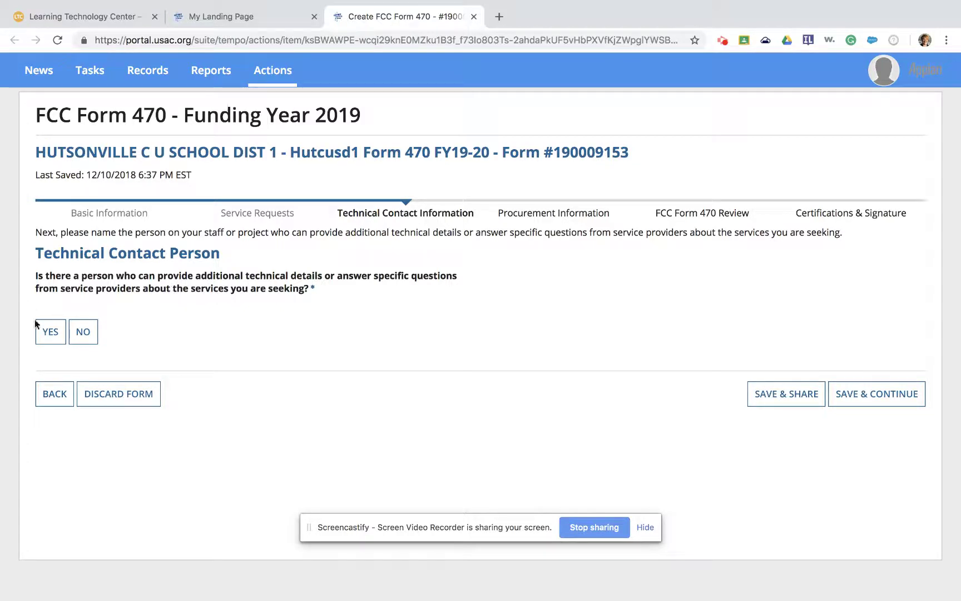
# Confirm that there is a technical contact person, select the district's contact through the EPC system search, and save to continue.
pyautogui.click(47, 332)
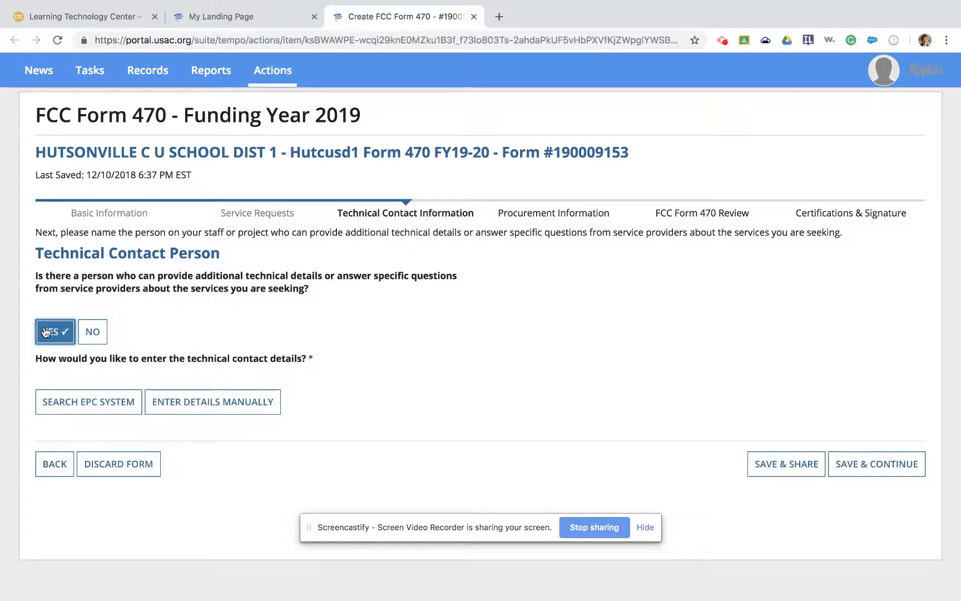
pyautogui.click(179, 397)
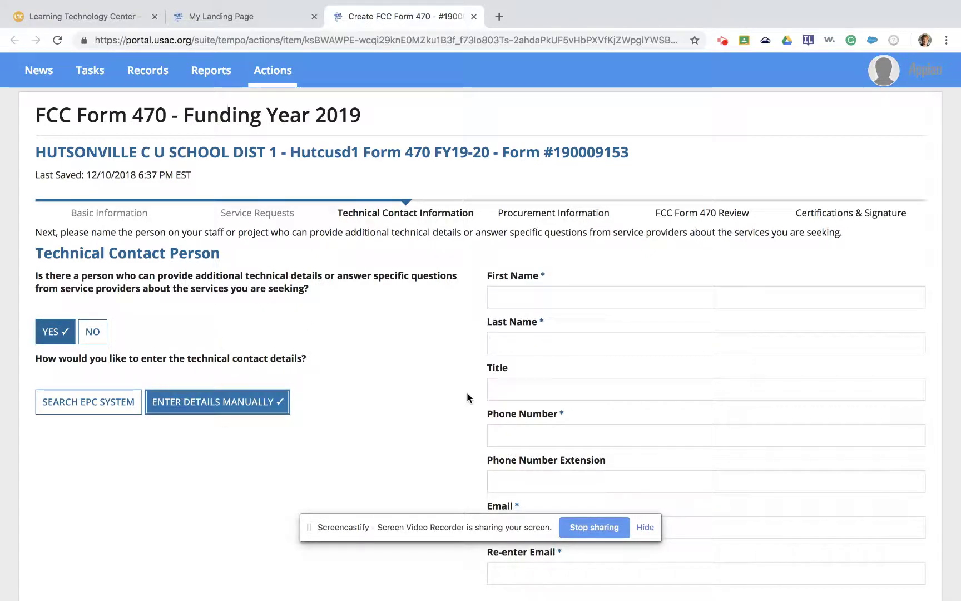
pyautogui.click(103, 404)
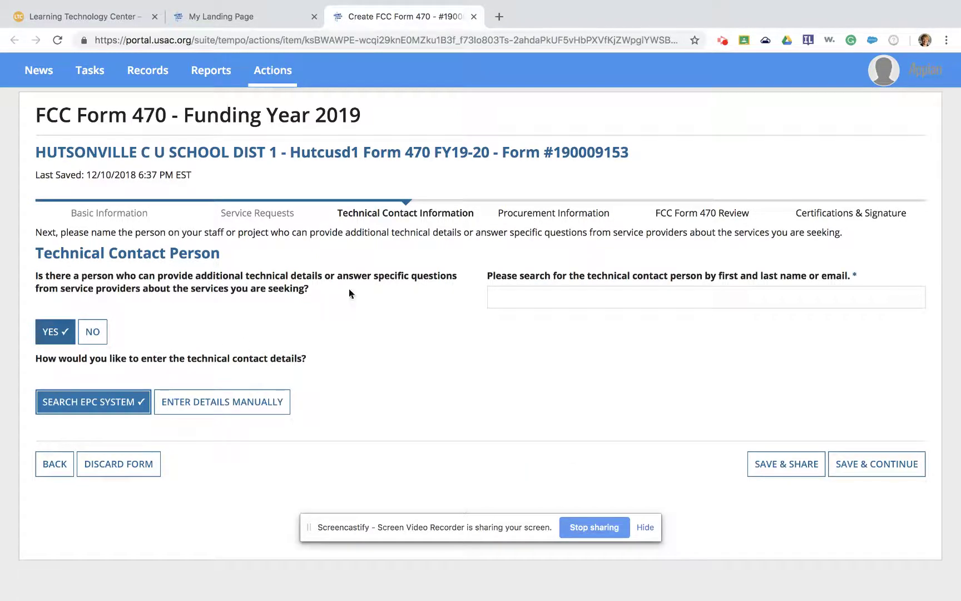
pyautogui.click(542, 298)
pyautogui.write('b')
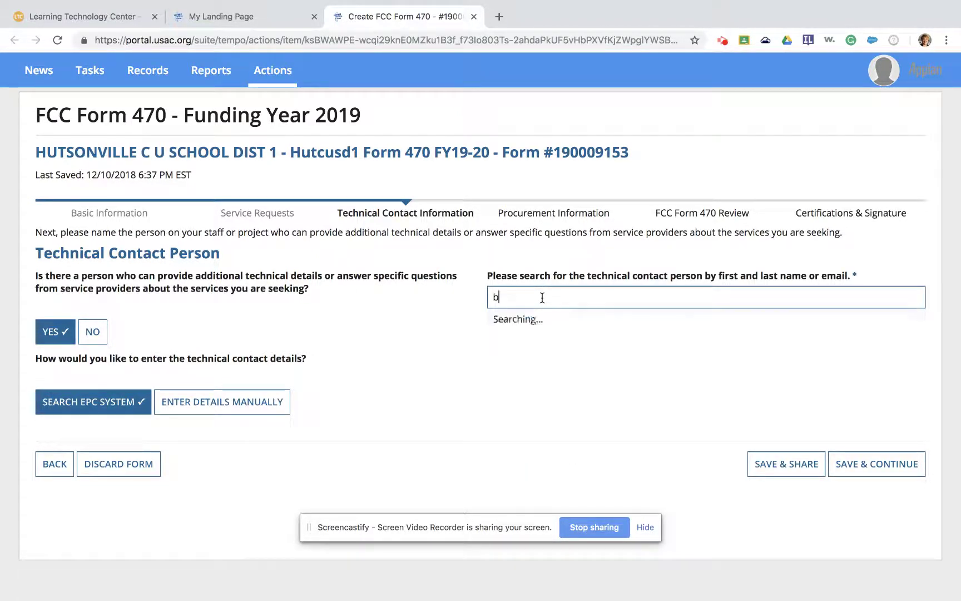
pyautogui.write('we')
pyautogui.press('BackSpace')
pyautogui.press('BackSpace')
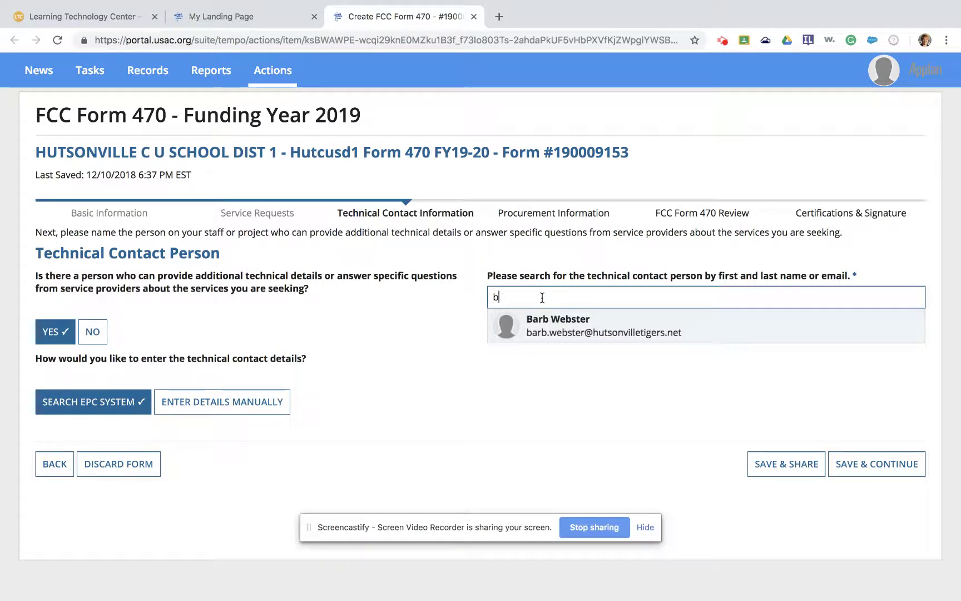
pyautogui.click(612, 332)
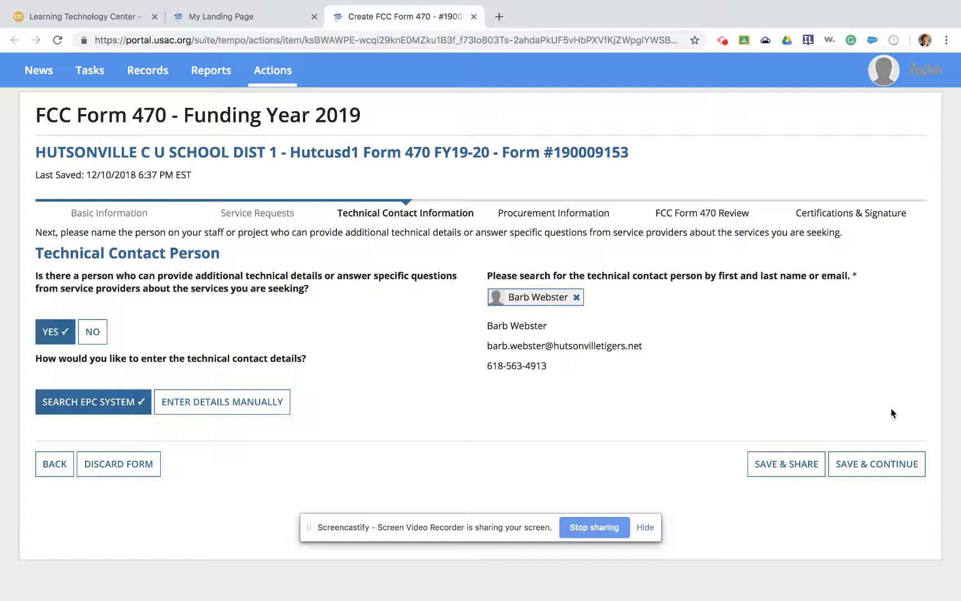
pyautogui.click(892, 472)
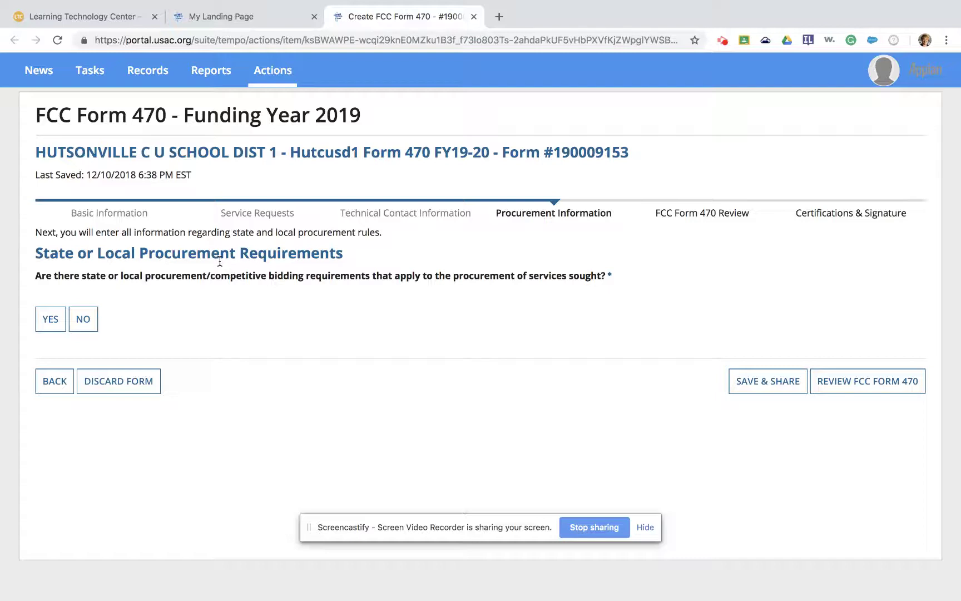
# Answer No to state or local procurement requirements and submit the FCC Form 470 for review.
pyautogui.click(49, 321)
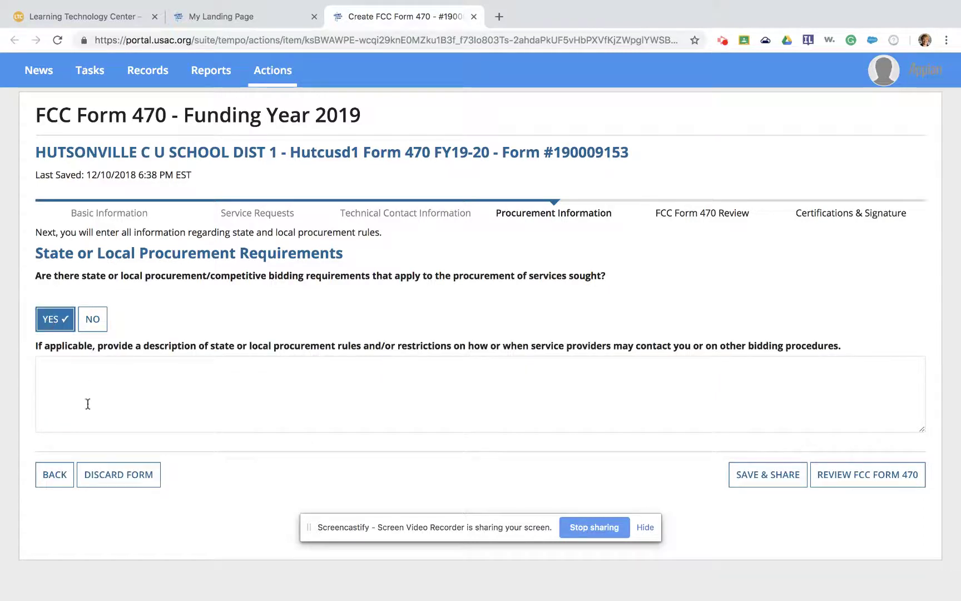
pyautogui.click(93, 328)
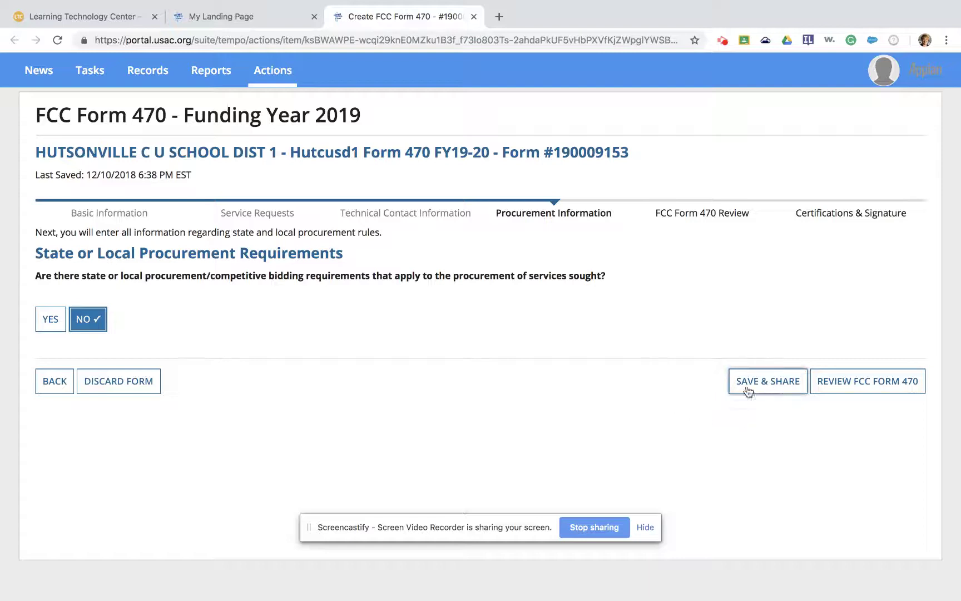
pyautogui.click(860, 394)
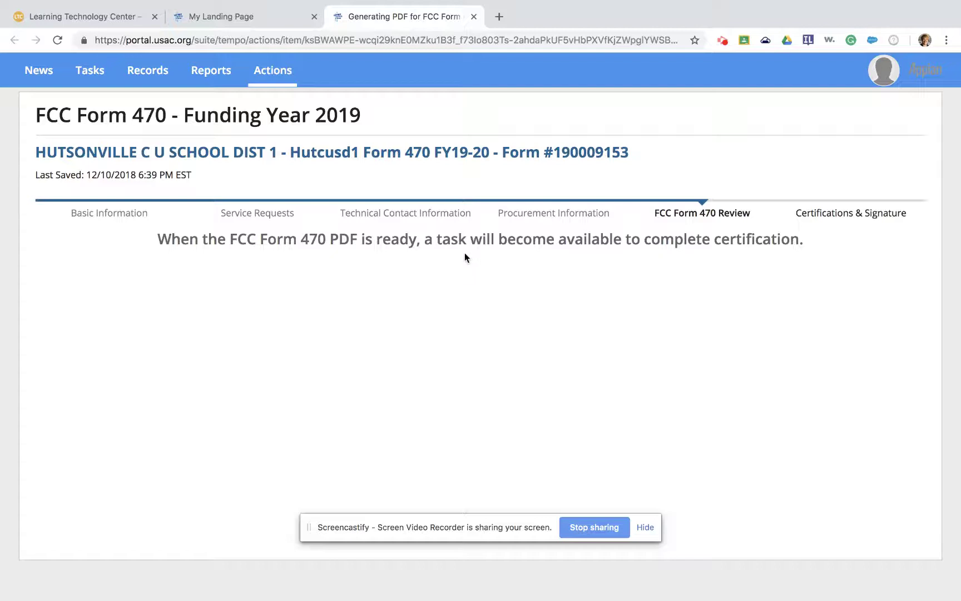
# Open the assigned Certify FCC Form 470 task, and download and open the draft application PDF.
pyautogui.click(91, 77)
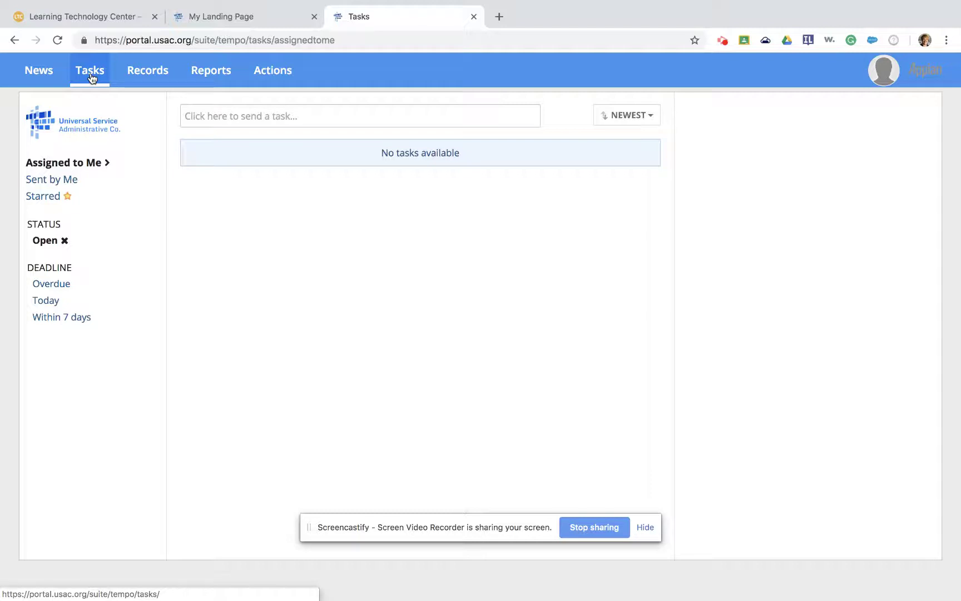
pyautogui.click(92, 77)
pyautogui.click(92, 76)
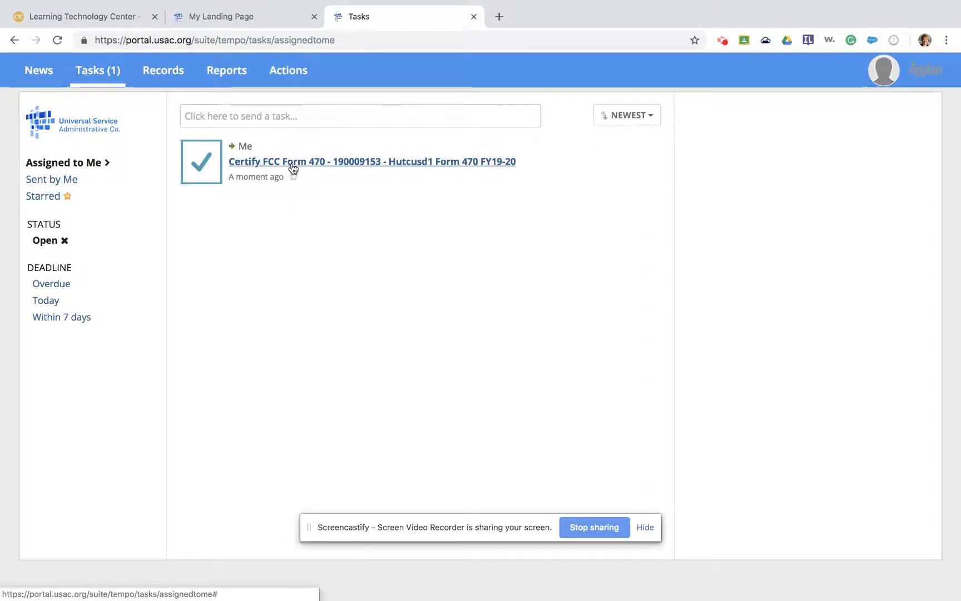
pyautogui.click(293, 166)
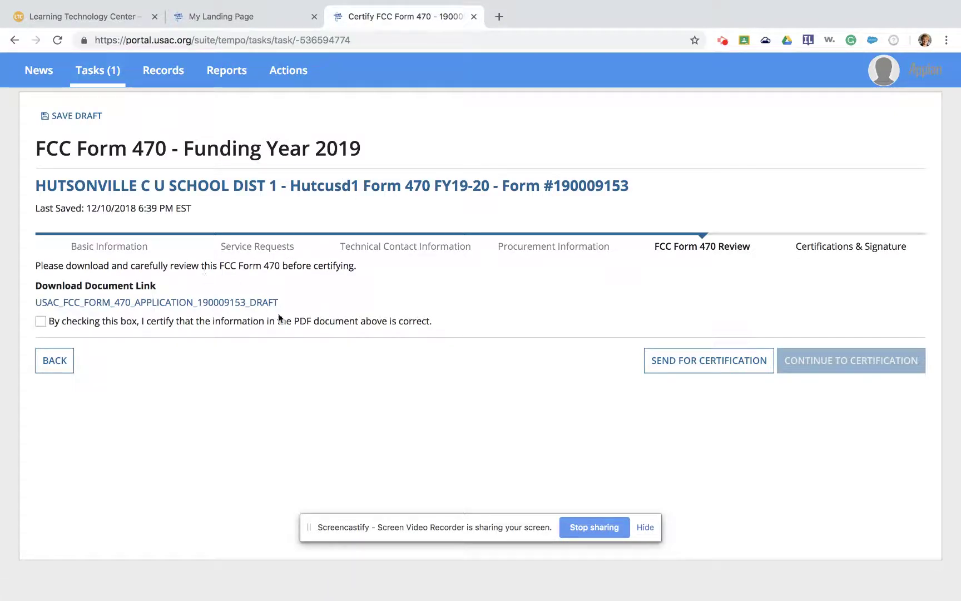
pyautogui.click(140, 308)
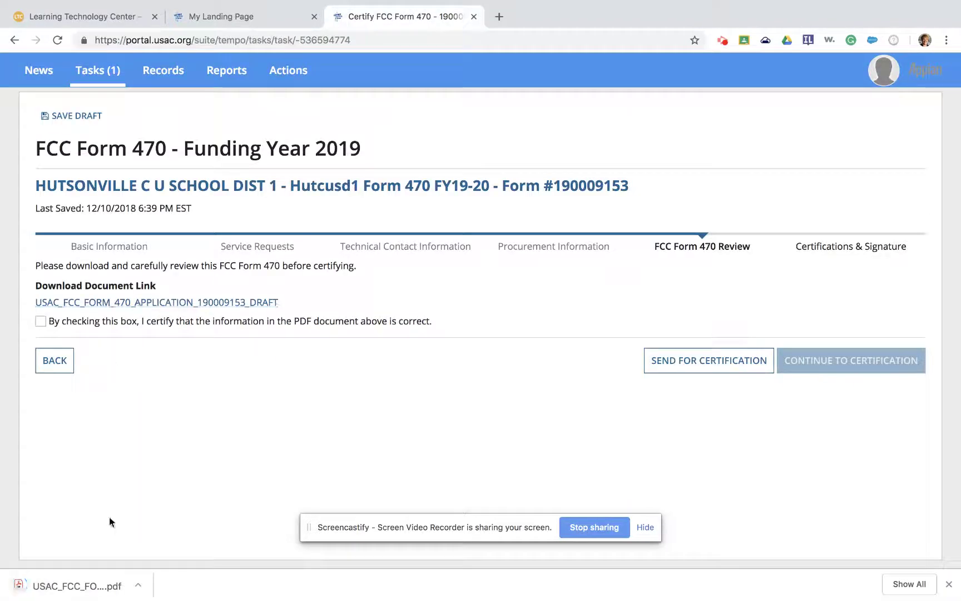
pyautogui.click(98, 581)
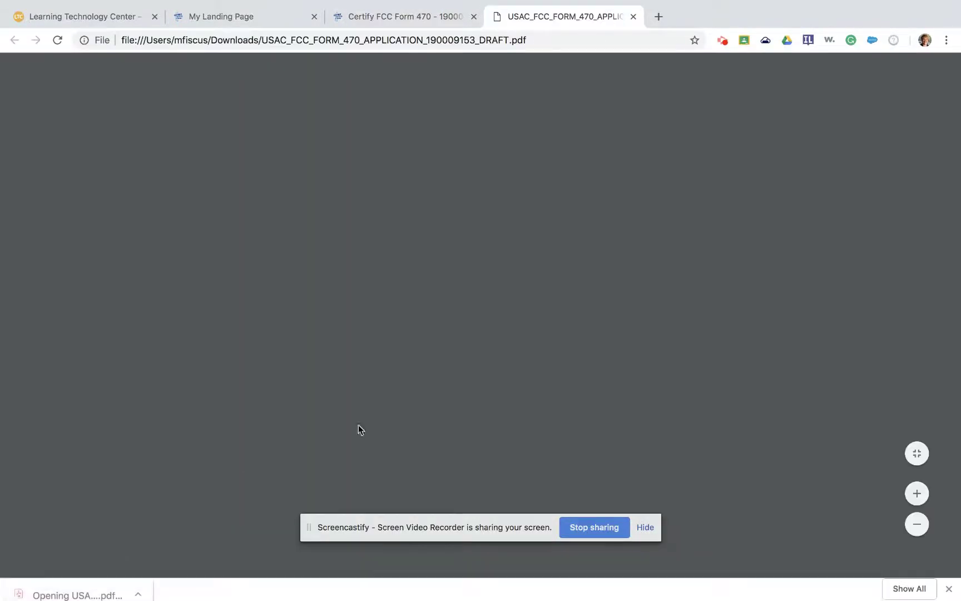
# Review the draft PDF's contact information, service requests, narratives, installment plan, technical contact and billed entities.
pyautogui.scroll(-2, 592, 377)
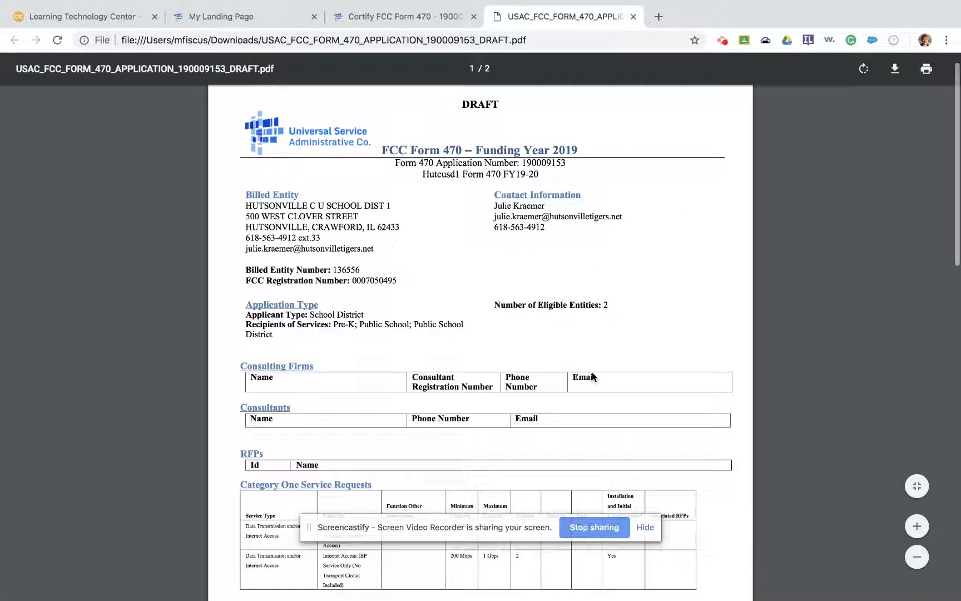
pyautogui.scroll(-3, 592, 376)
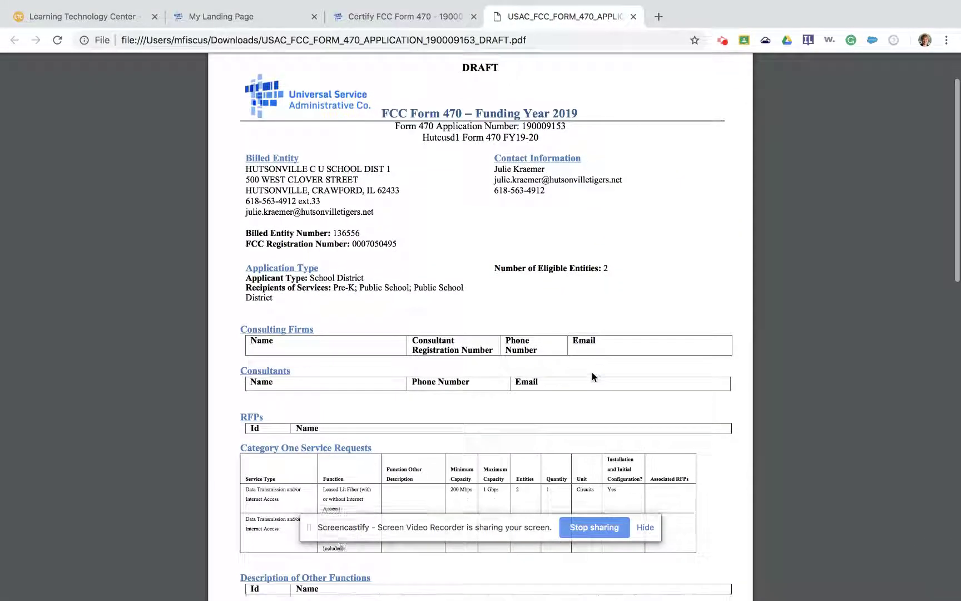
pyautogui.scroll(-8, 592, 376)
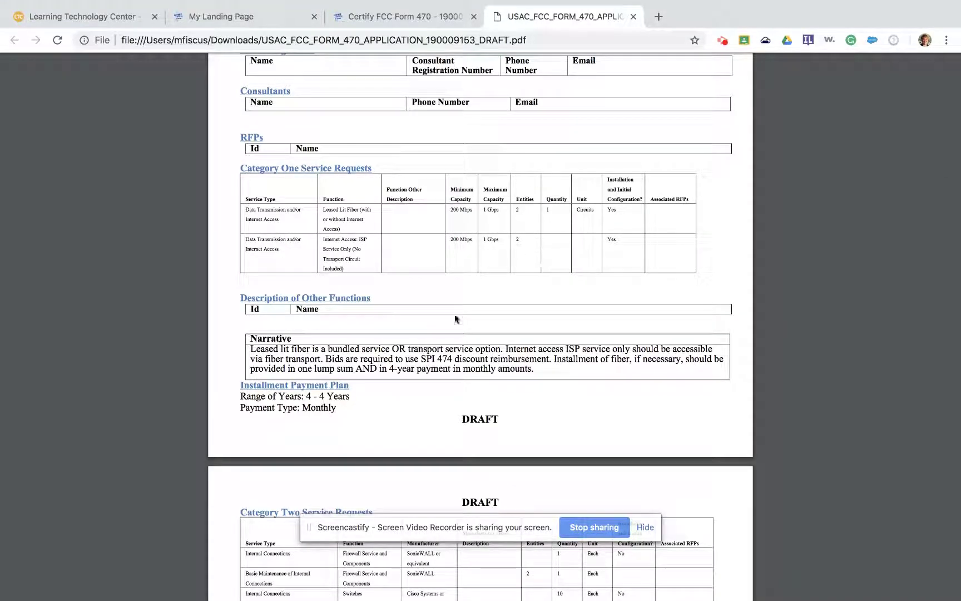
pyautogui.scroll(-1, 488, 353)
pyautogui.scroll(-12, 488, 353)
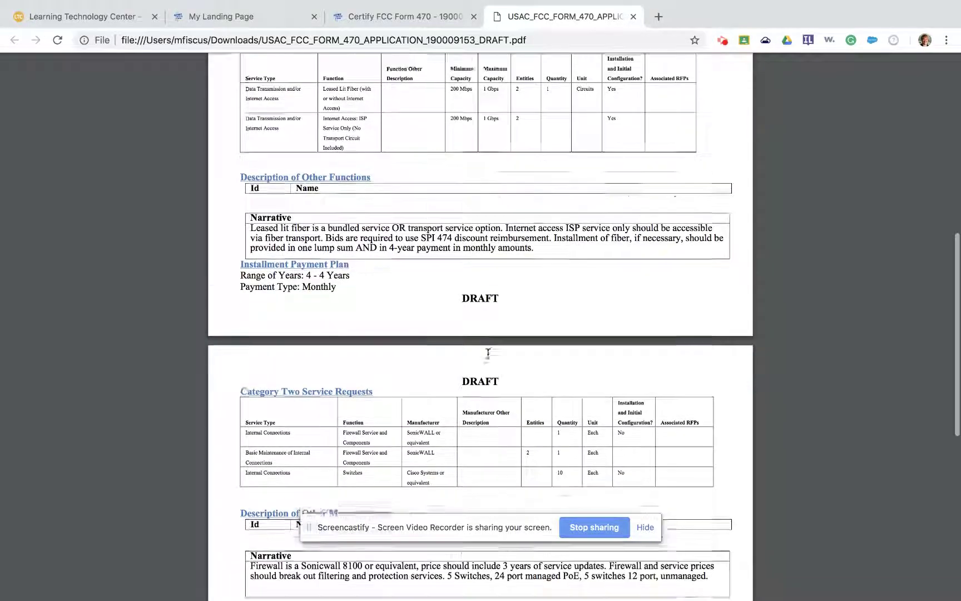
pyautogui.scroll(-1, 488, 354)
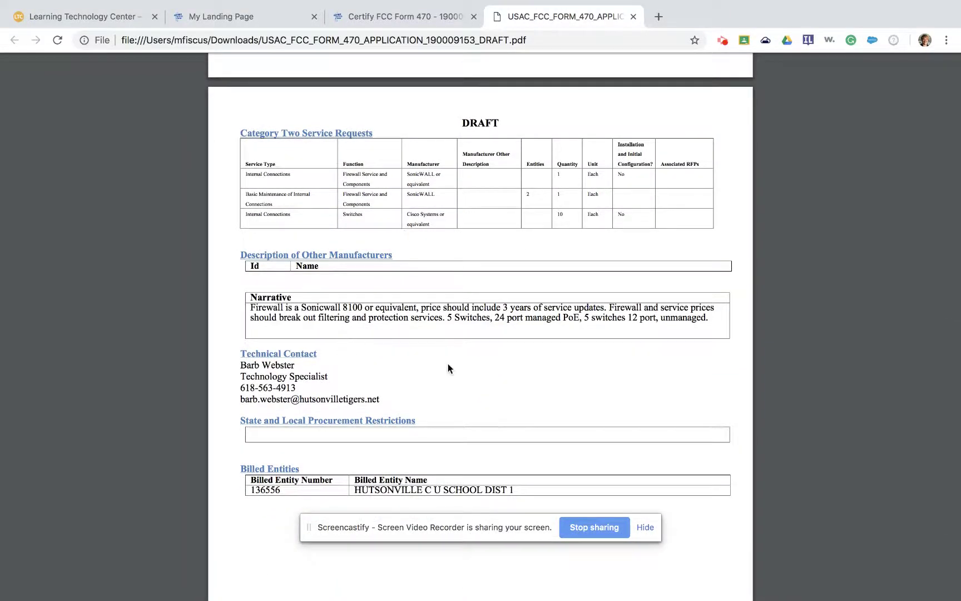
pyautogui.scroll(-3, 385, 325)
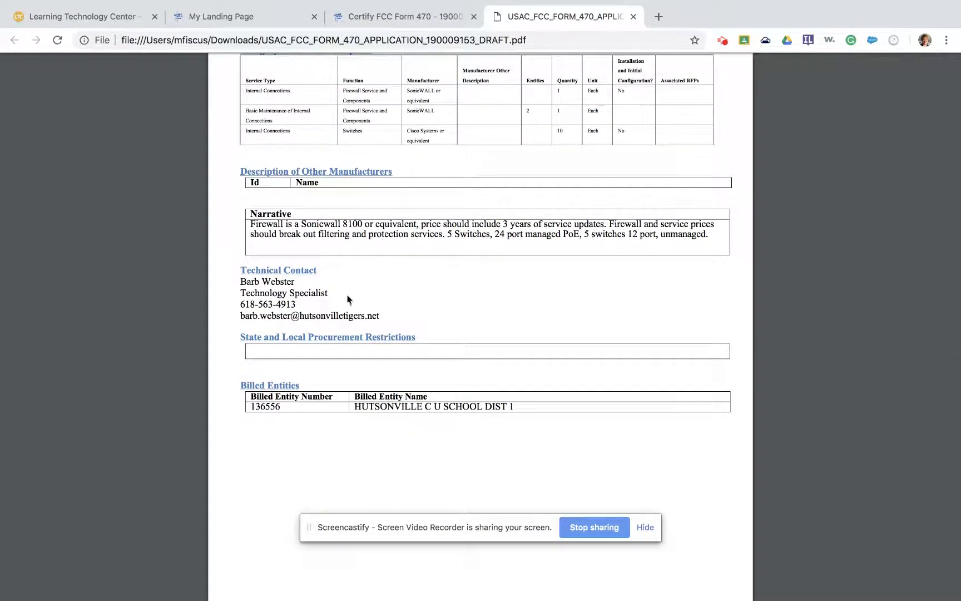
pyautogui.scroll(9, 347, 289)
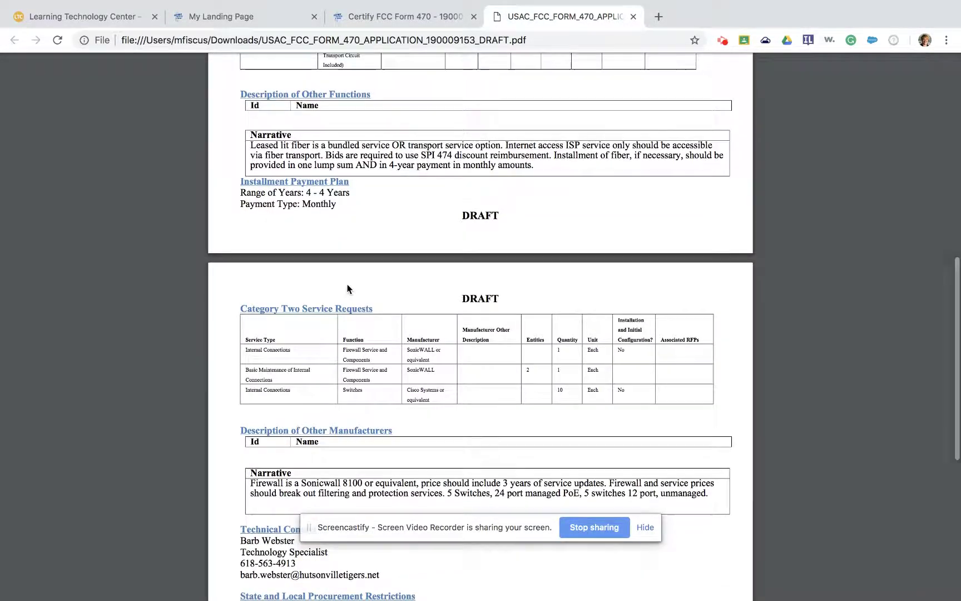
# Finish checking the draft PDF, certify on the form that its information is correct, and proceed to certification.
pyautogui.scroll(-6, 368, 281)
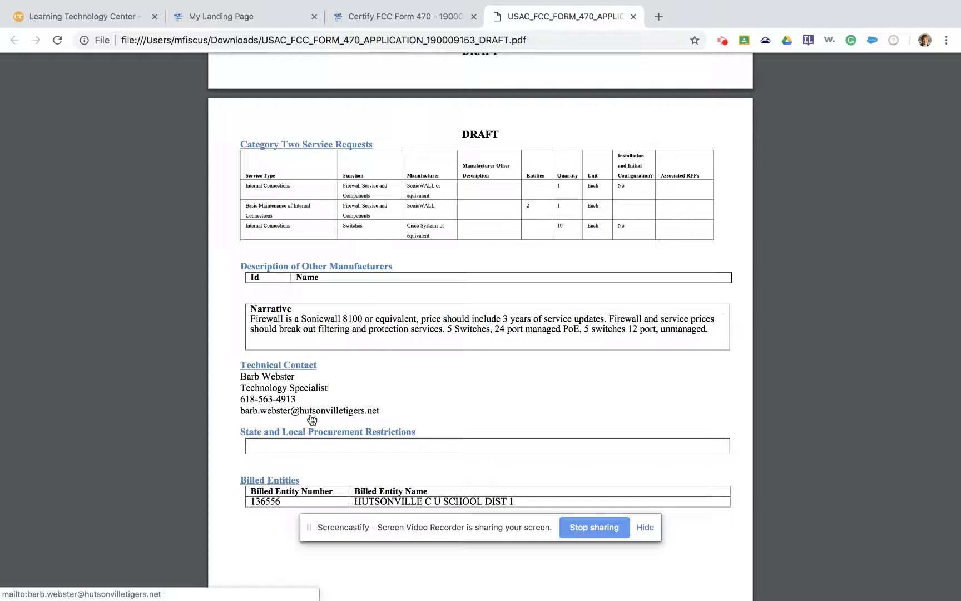
pyautogui.scroll(19, 309, 418)
pyautogui.scroll(4, 311, 418)
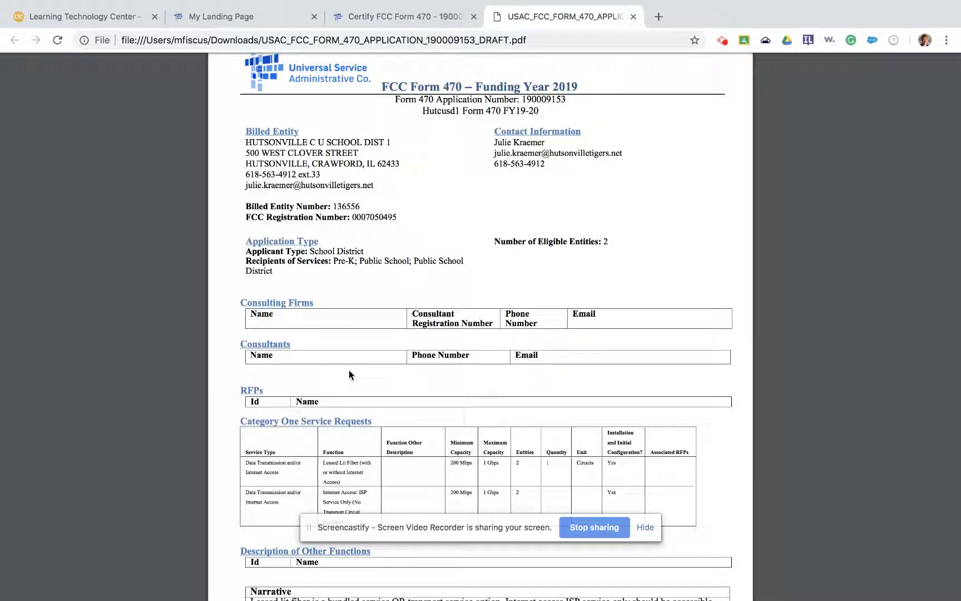
pyautogui.click(388, 18)
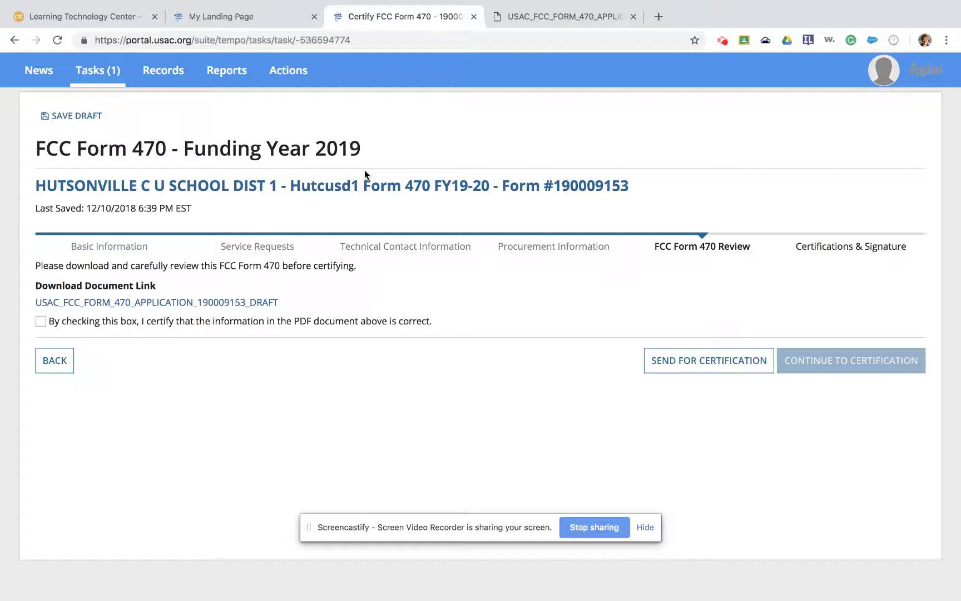
pyautogui.click(43, 323)
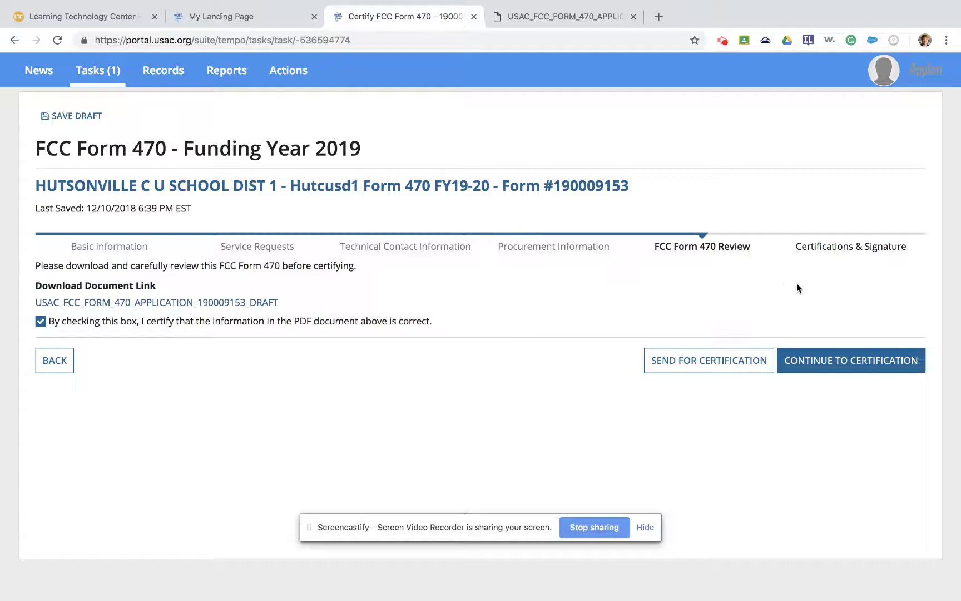
pyautogui.click(855, 368)
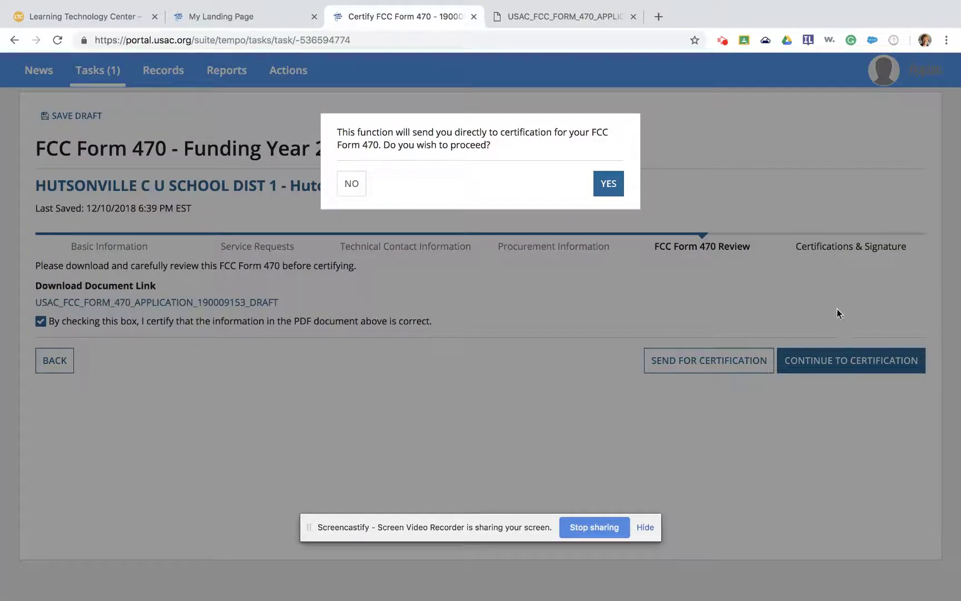
pyautogui.click(619, 186)
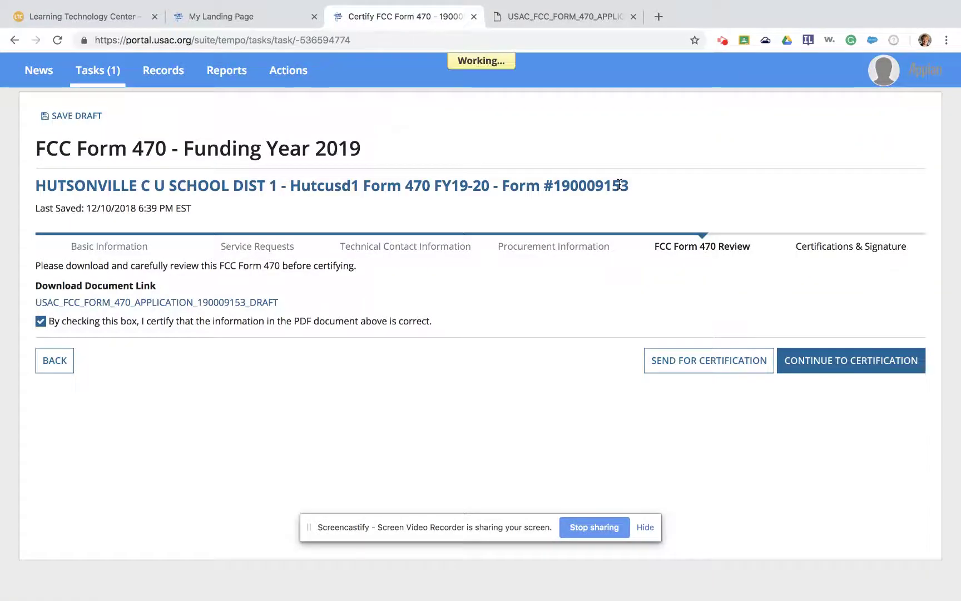
# Accept the school applicant certification and all five statements under Other Certifications.
pyautogui.scroll(-2, 532, 306)
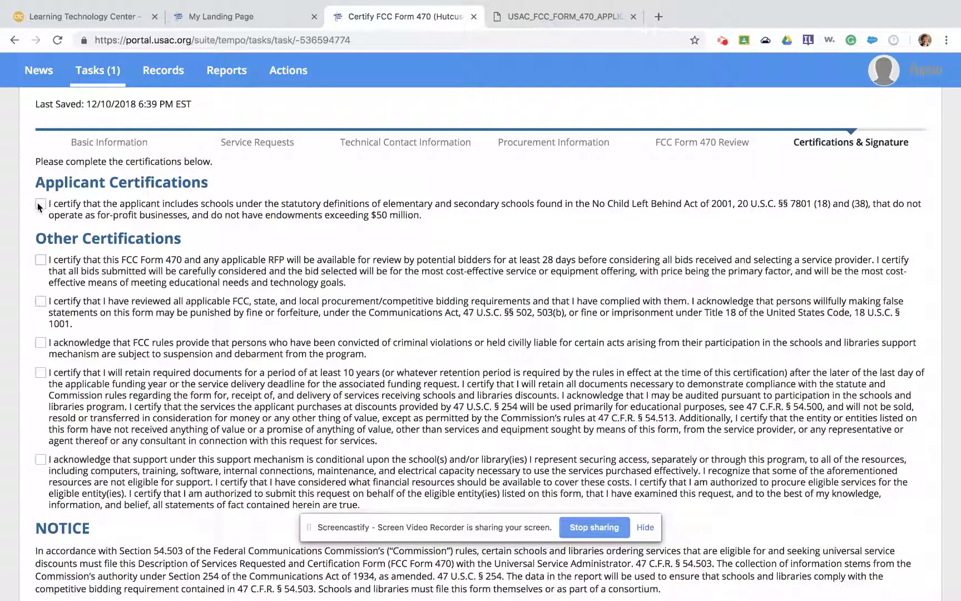
pyautogui.click(39, 206)
pyautogui.scroll(-2, 44, 201)
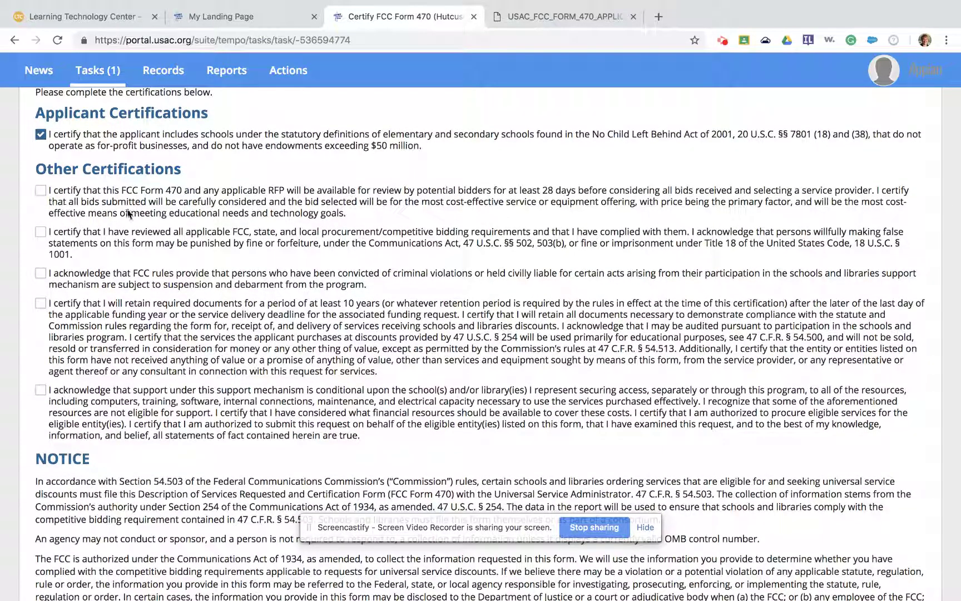
pyautogui.click(41, 193)
pyautogui.click(40, 274)
pyautogui.click(41, 303)
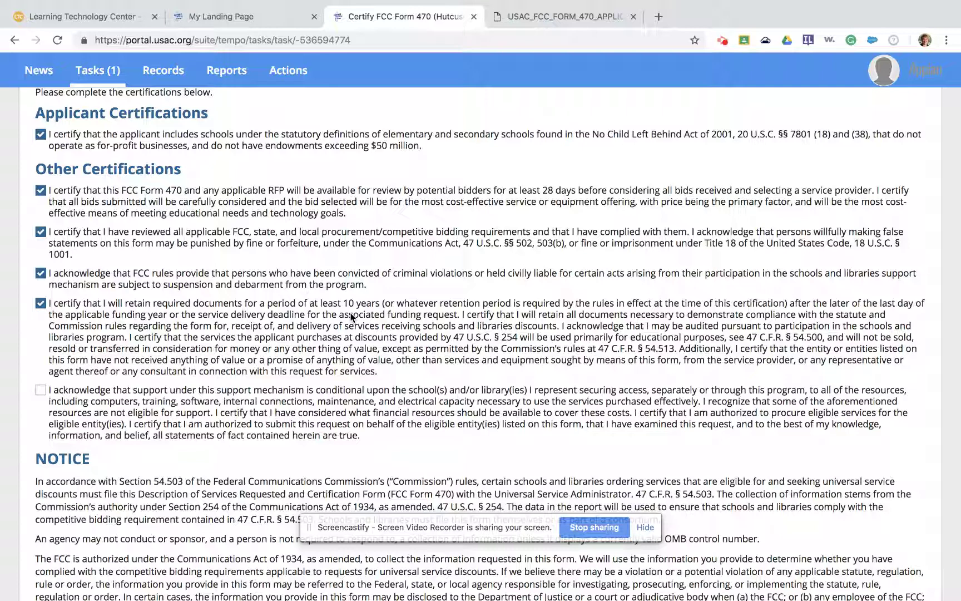
pyautogui.scroll(-1, 313, 284)
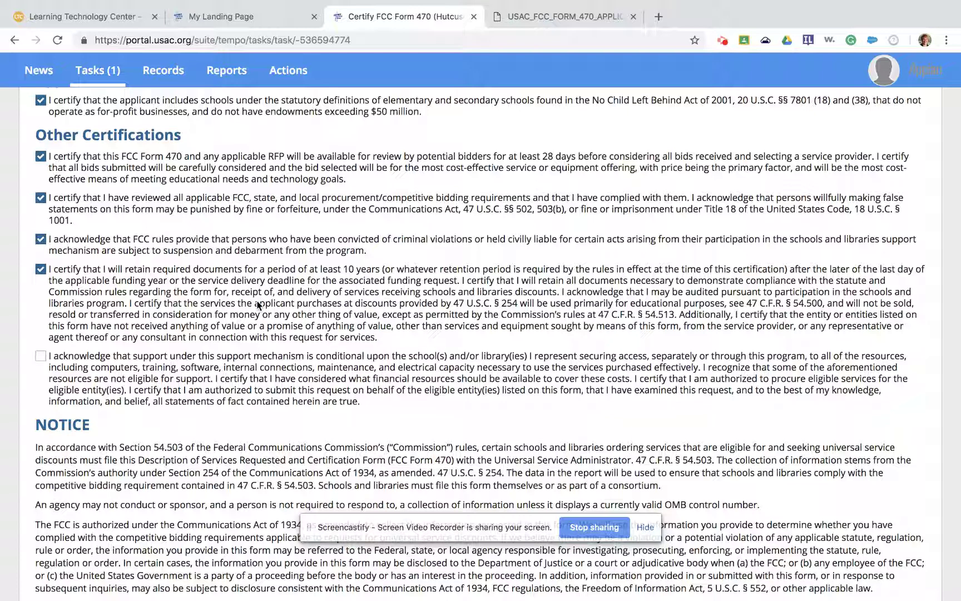
pyautogui.scroll(-1, 258, 305)
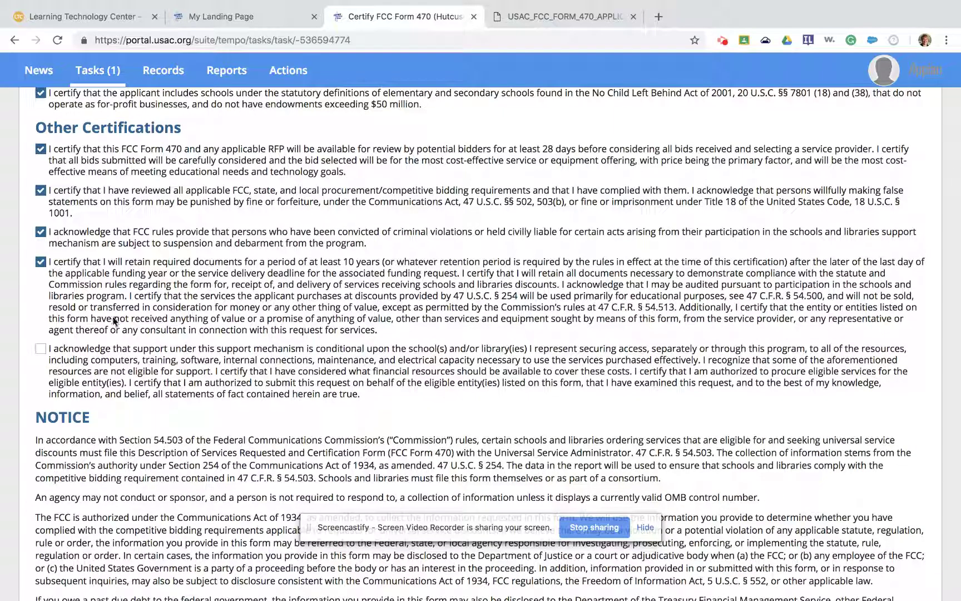
pyautogui.scroll(-1, 111, 322)
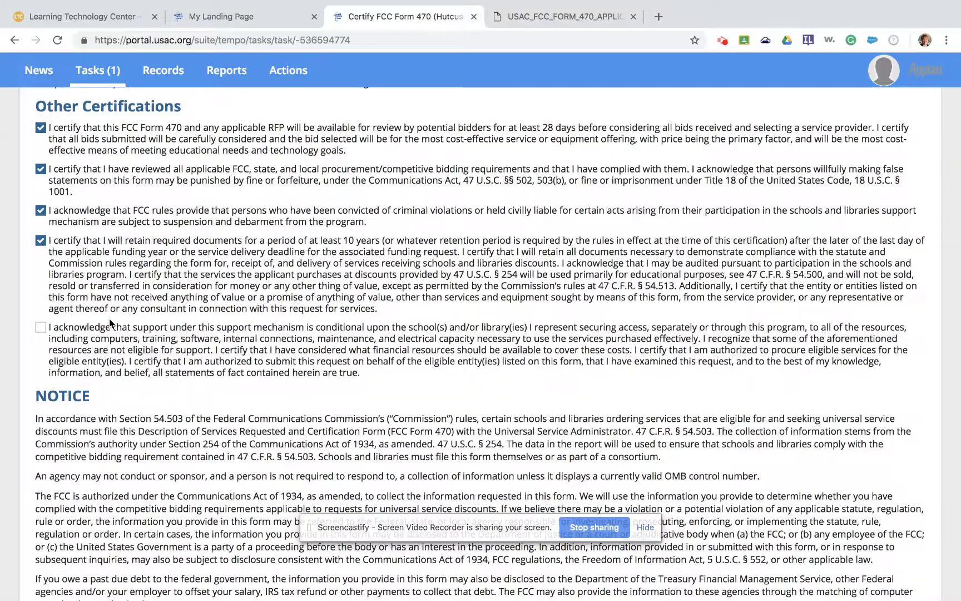
pyautogui.scroll(-3, 110, 322)
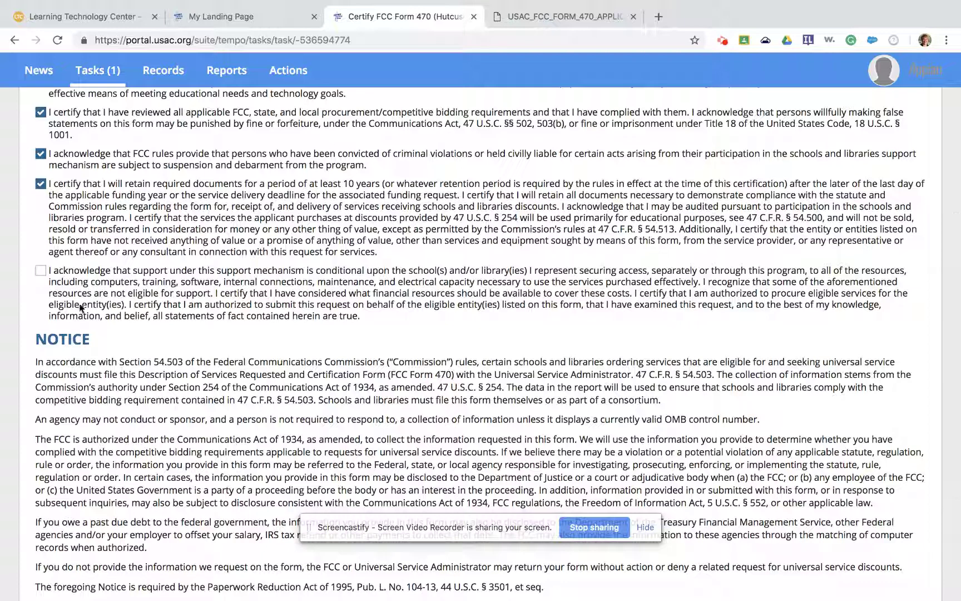
pyautogui.click(39, 272)
# Look over the final acknowledgment and the notice below it, and switch to the Learning Technology Center of Illinois website.
pyautogui.scroll(-5, 177, 283)
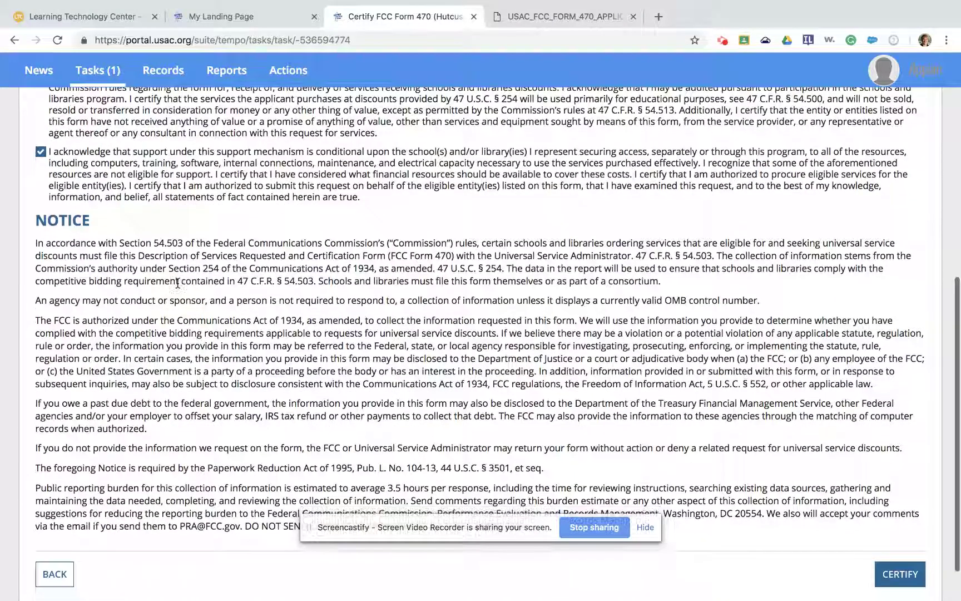
pyautogui.scroll(3, 177, 283)
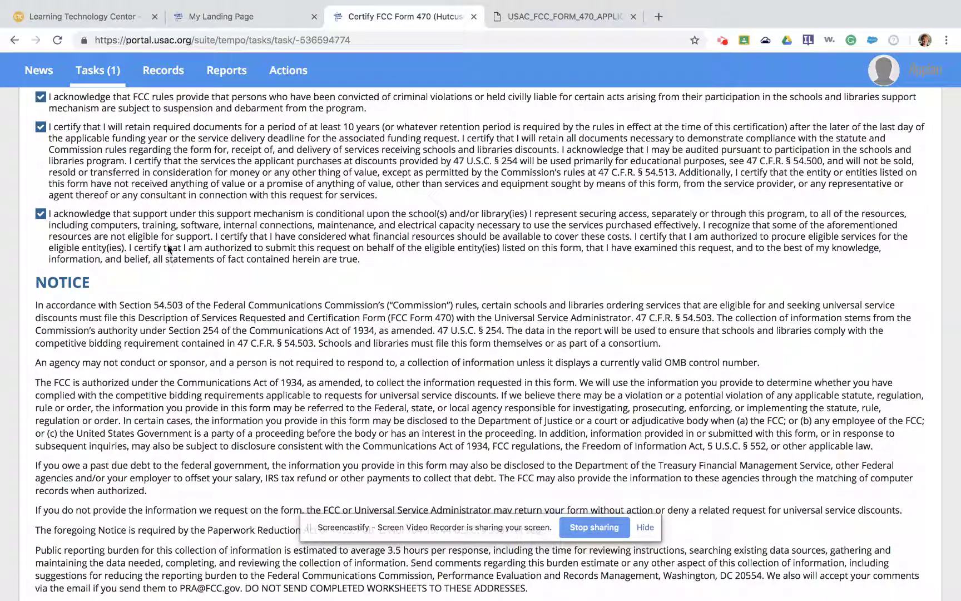
pyautogui.scroll(-5, 195, 270)
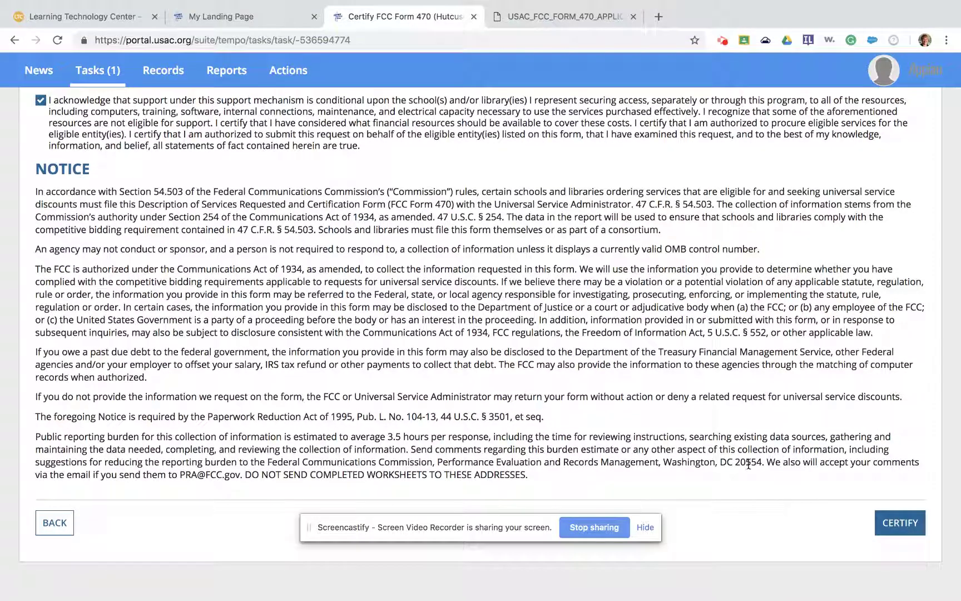
pyautogui.click(105, 17)
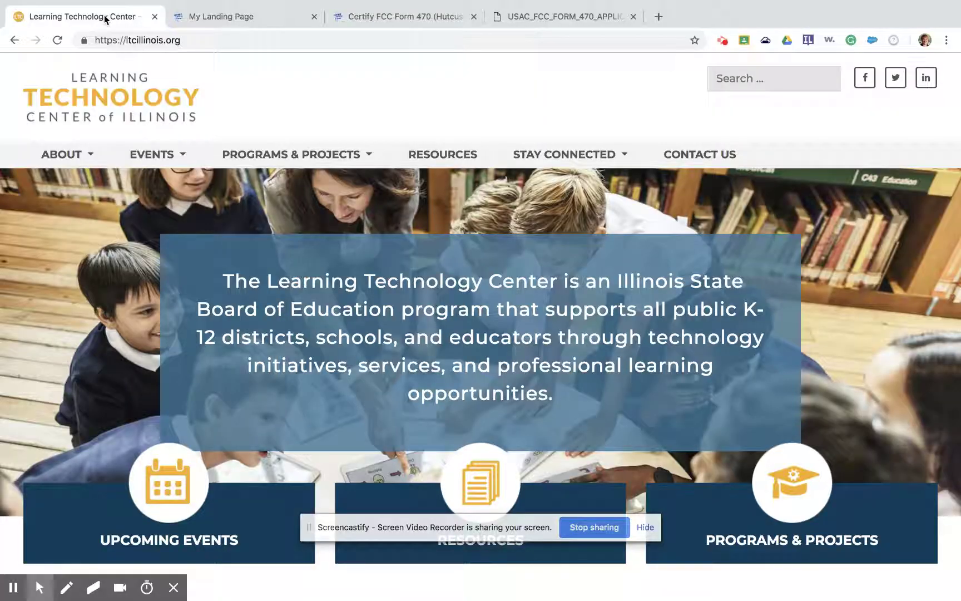